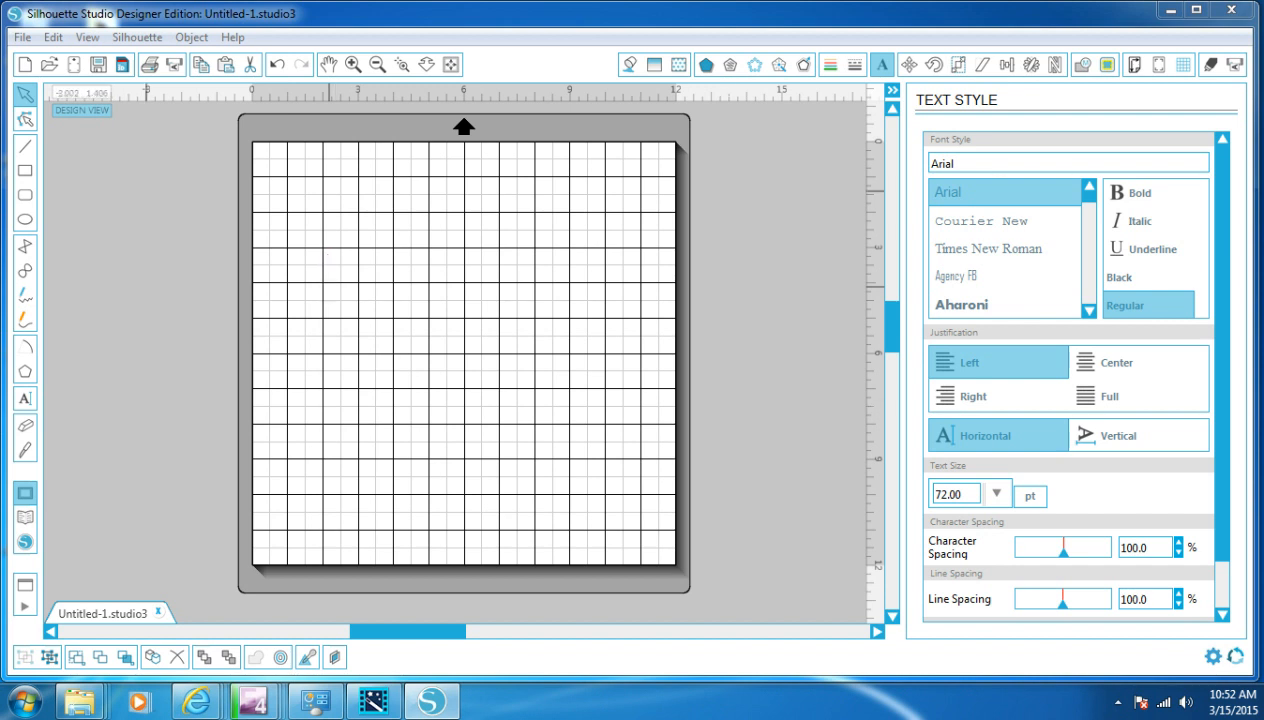
Add a two-line text reading "Merry" and "Christmas" in the upper-left part of the cutting mat
left_click(25, 398)
left_click(290, 291)
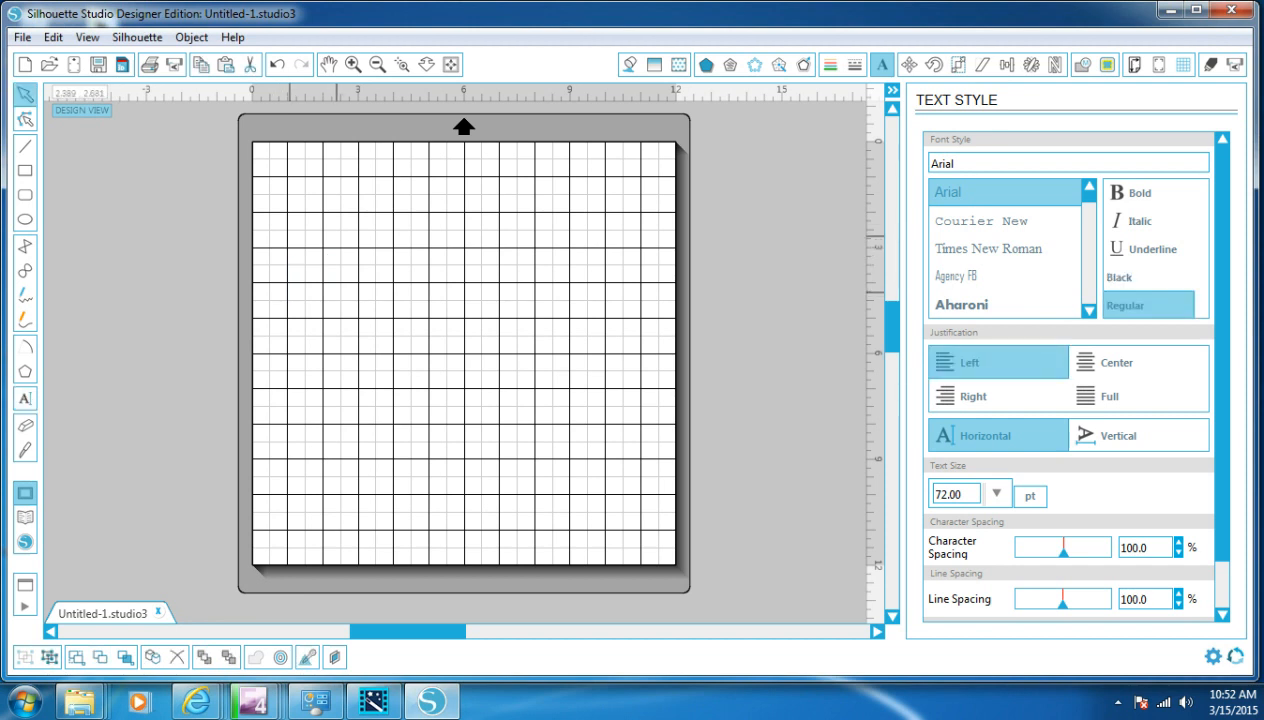
type("Merry")
key("Return")
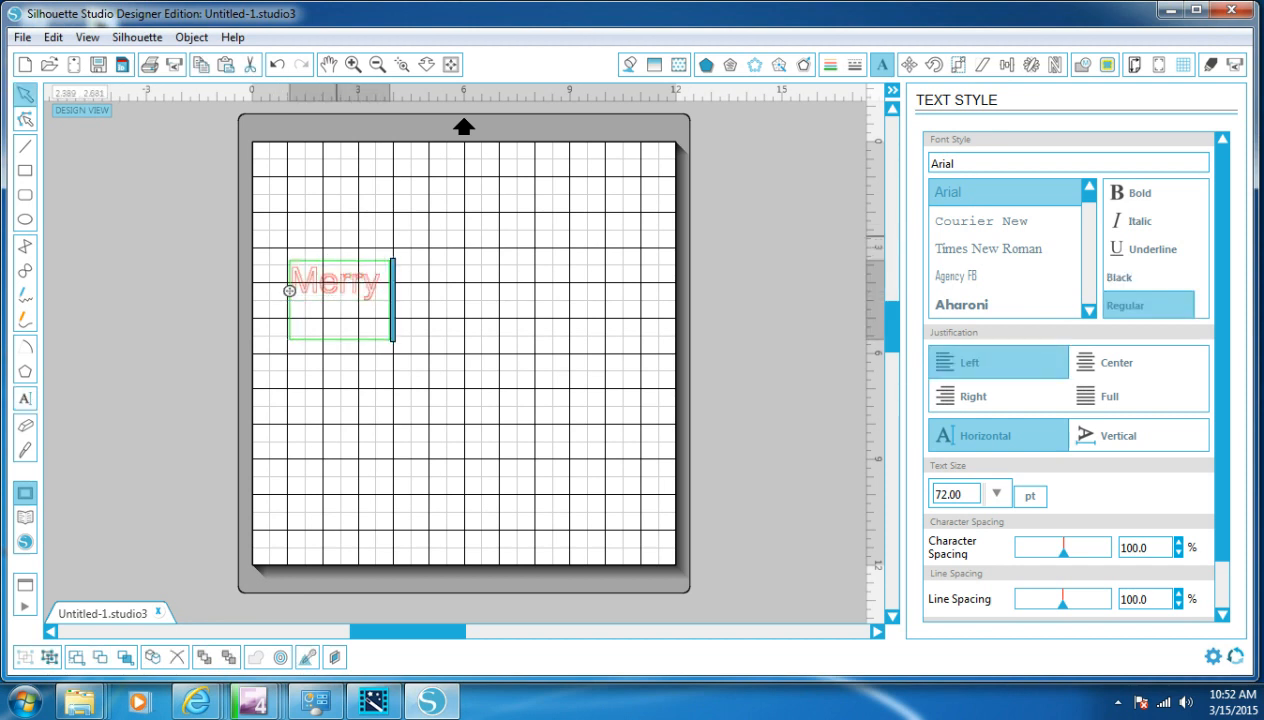
type("Christmas")
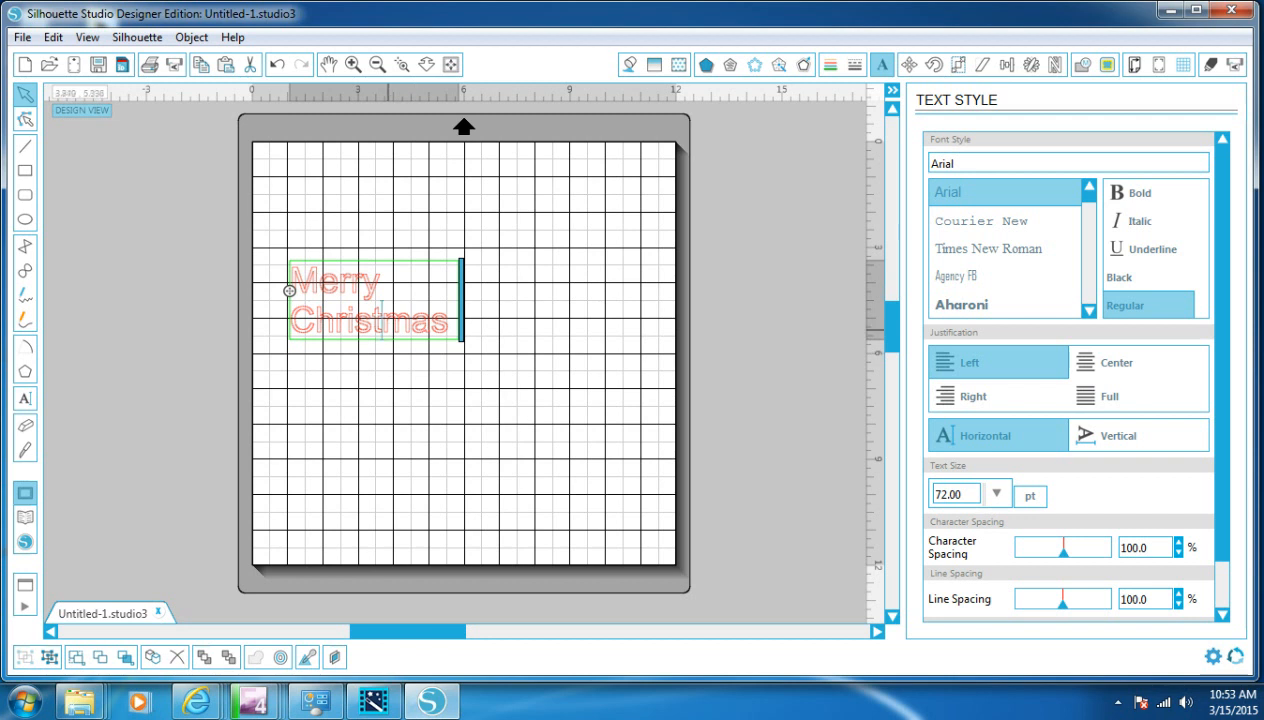
Select the Merry Christmas text, try out different fonts on it and set the font to Argentina
left_click_drag(447, 320, 288, 272)
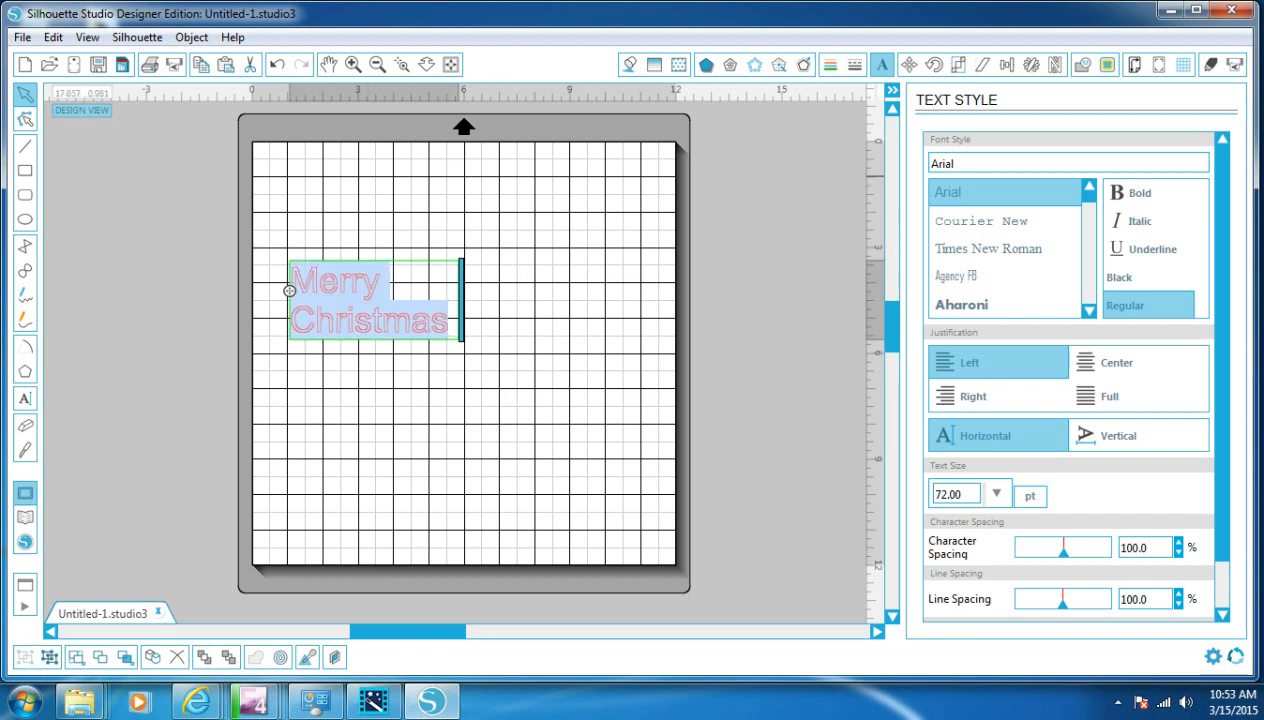
key("Down")
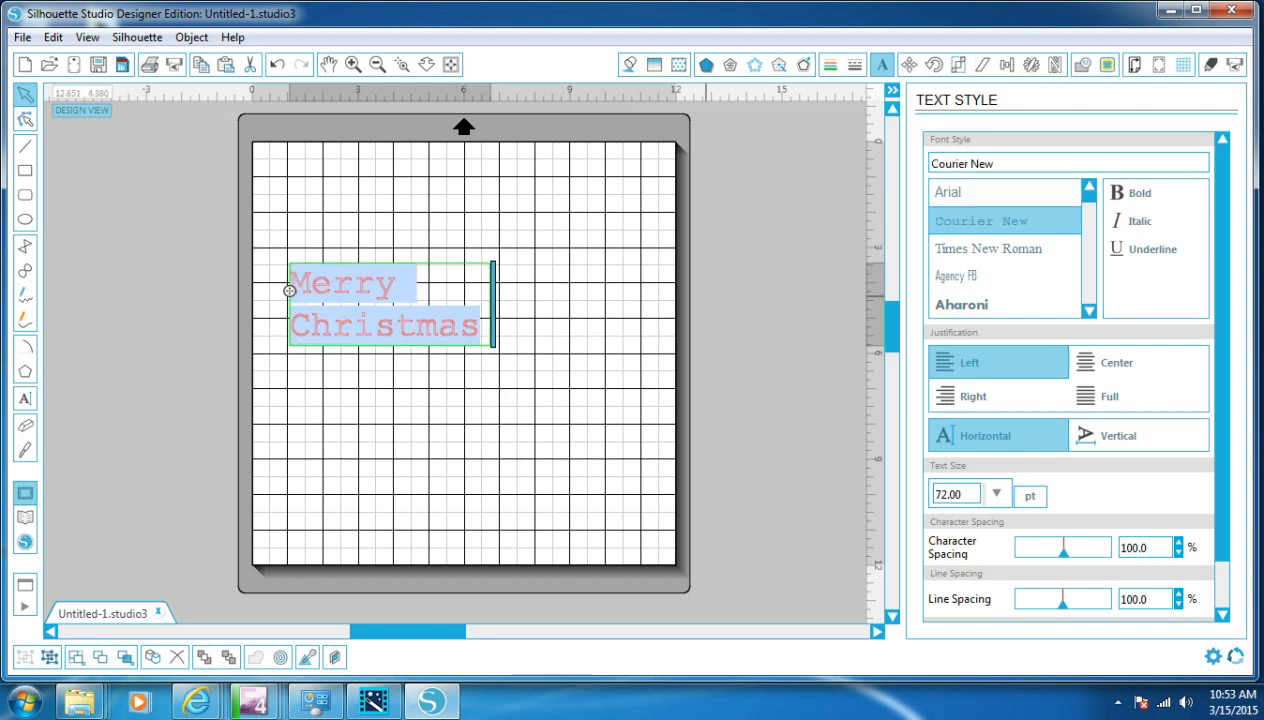
key("Up")
key("Escape")
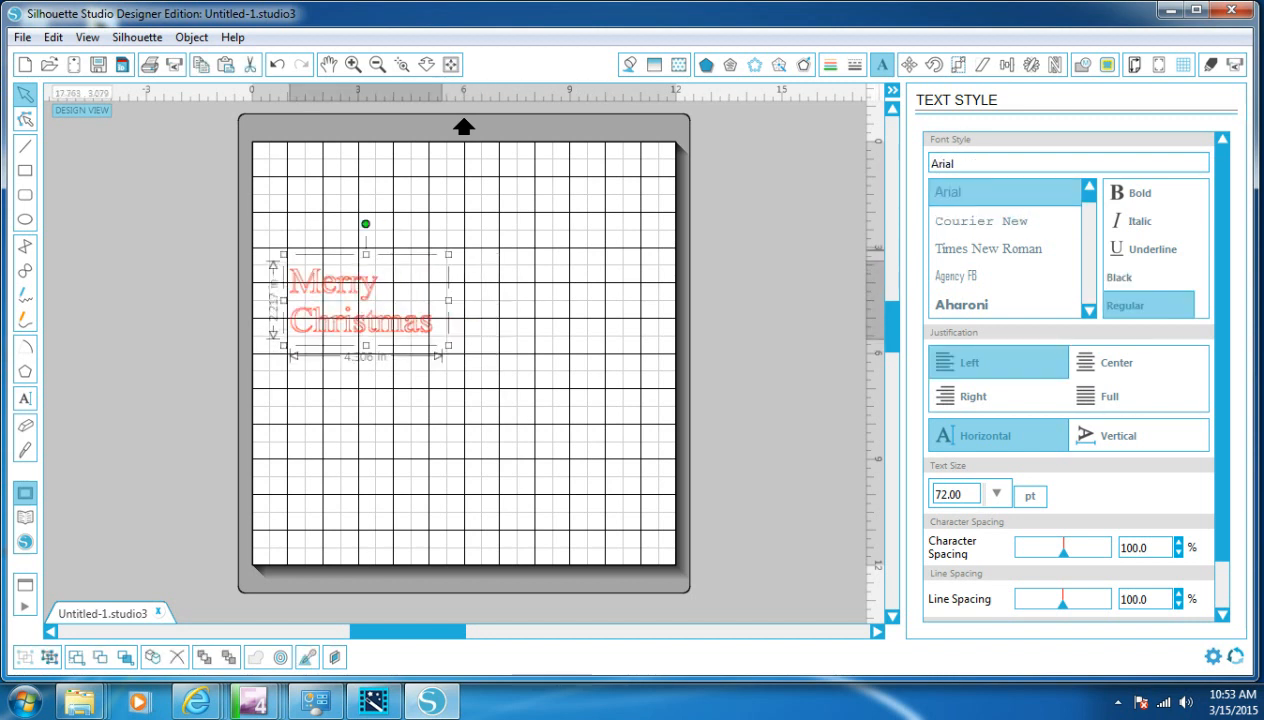
key("Down")
key("Down")
key("Down")
key("Down")
key("Down")
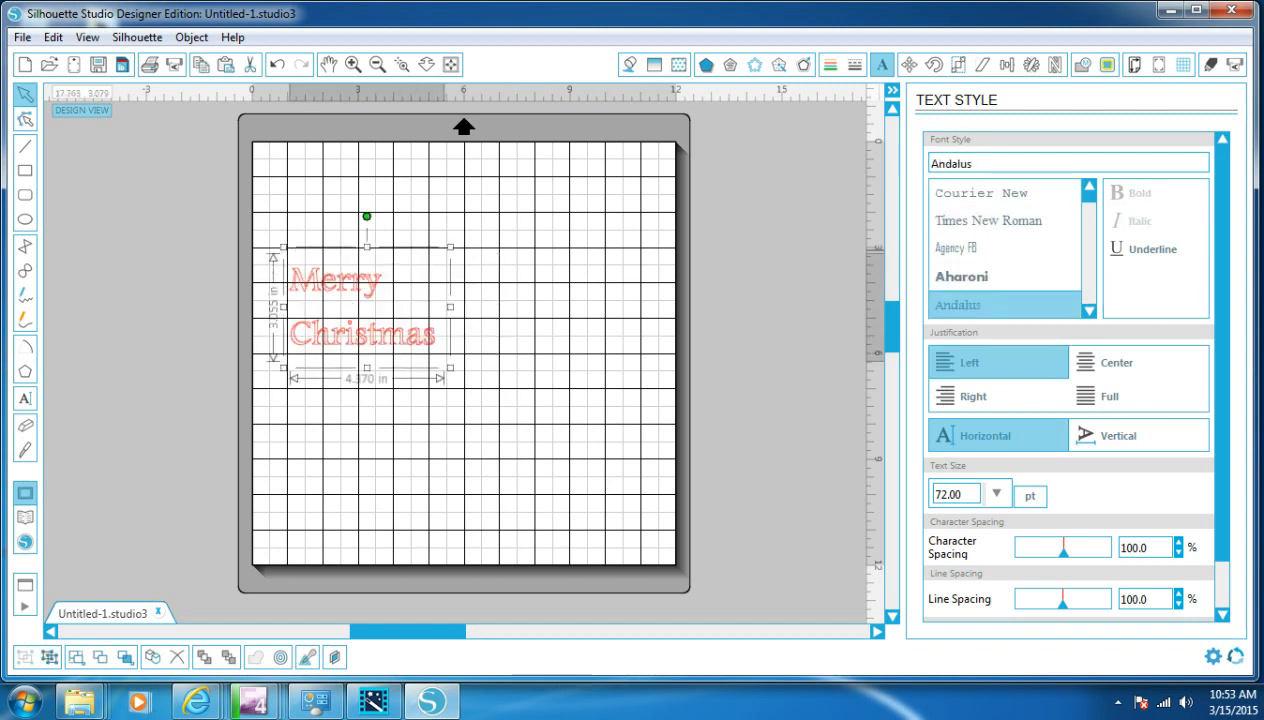
key("Down")
key("Down")
key("Down")
key("Down")
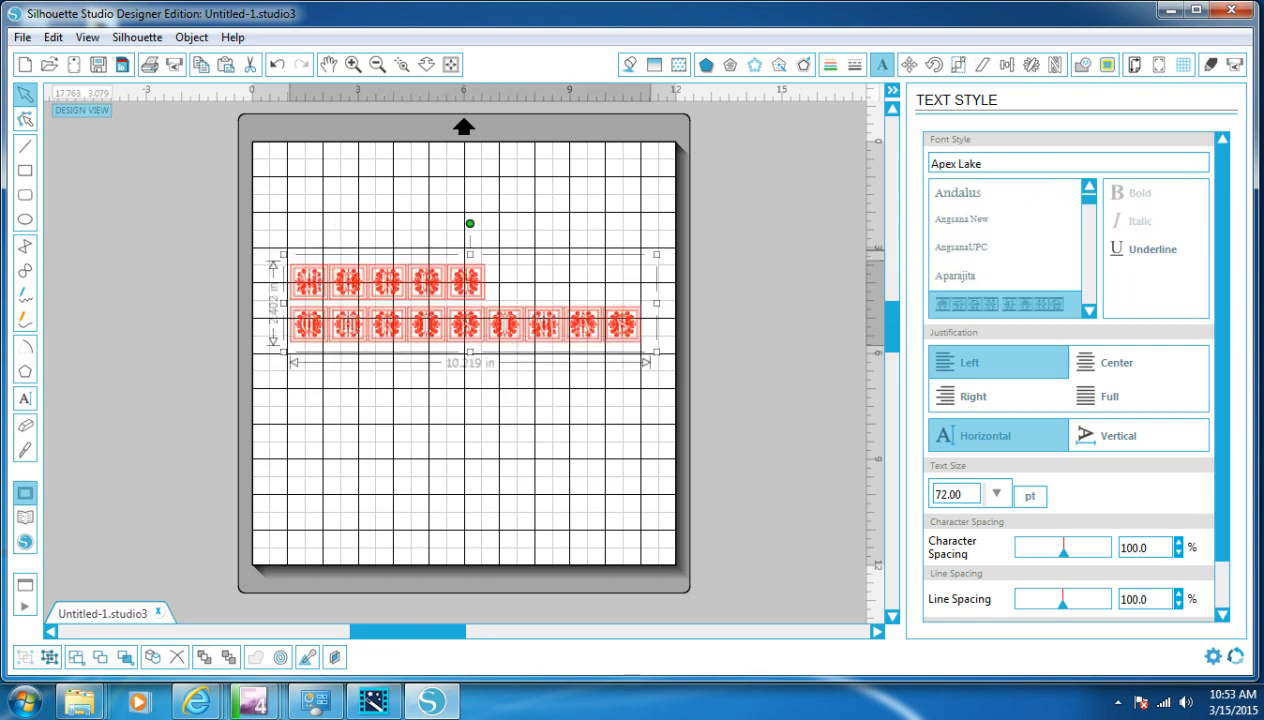
key("Down")
key("Down")
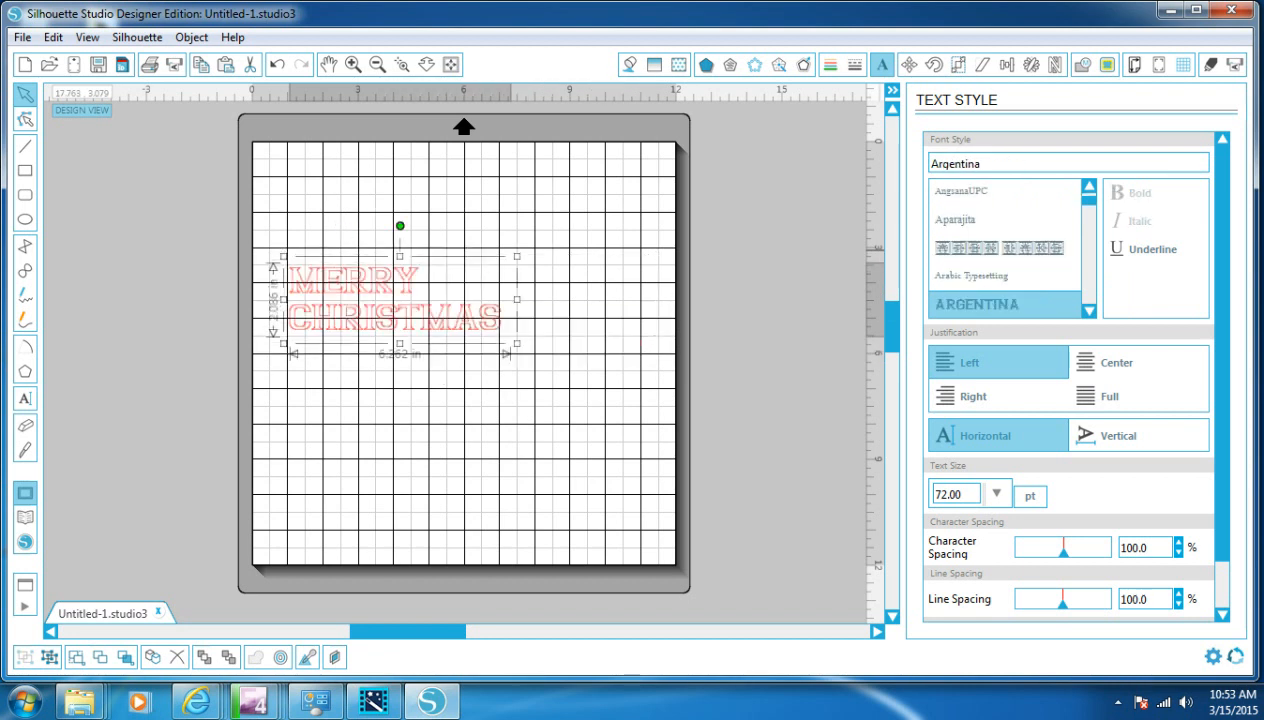
key("Up")
key("Up")
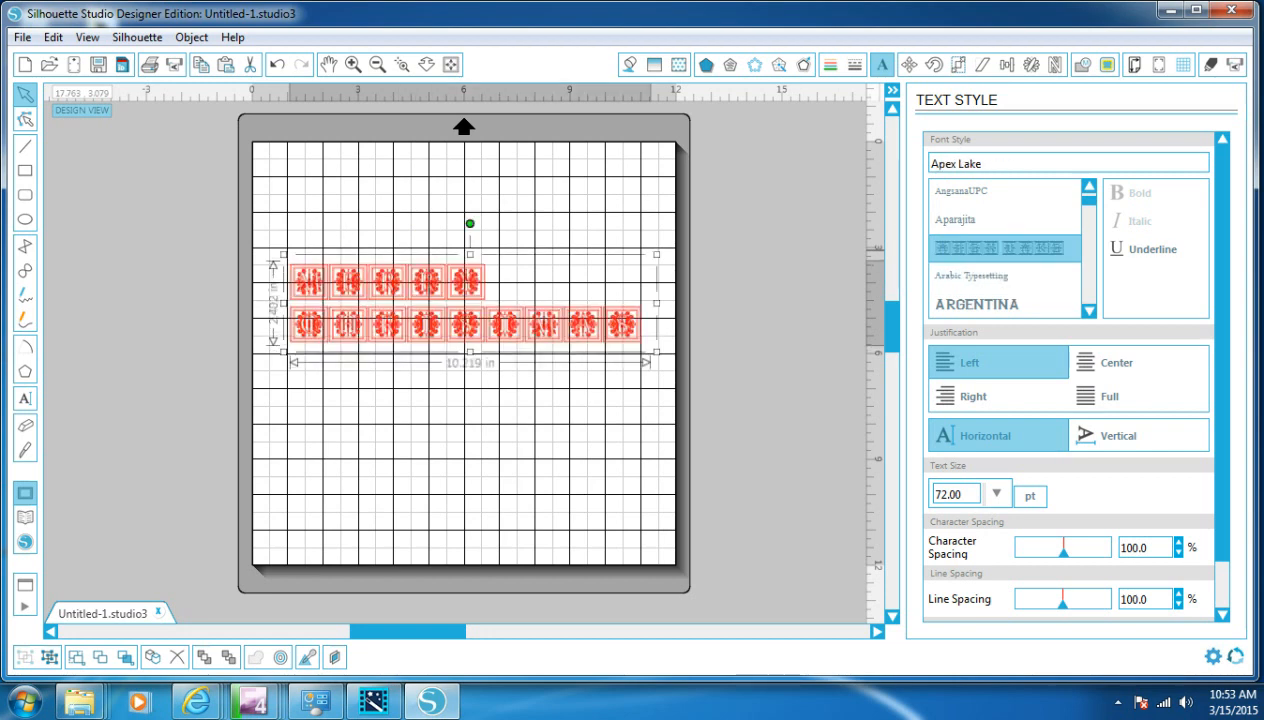
key("Down")
key("Down")
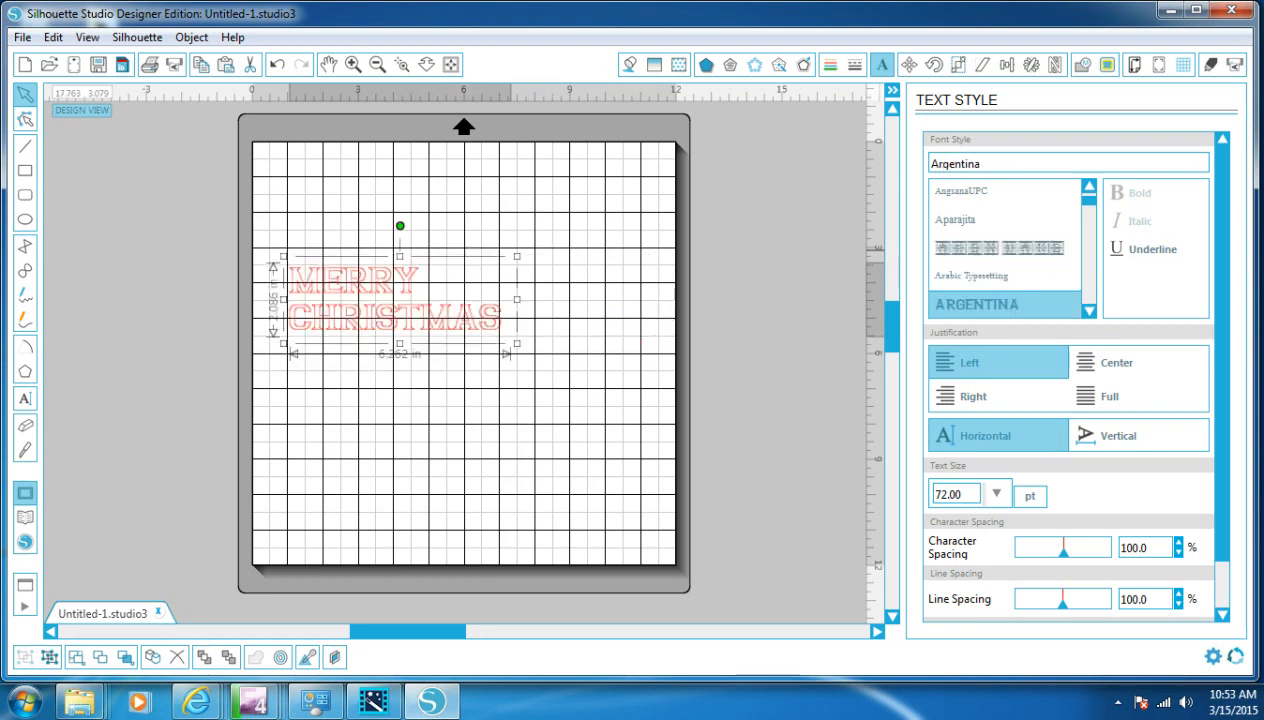
Save the design to the desktop as "Merry Christmas" in Silhouette Studio V3 format
left_click(22, 37)
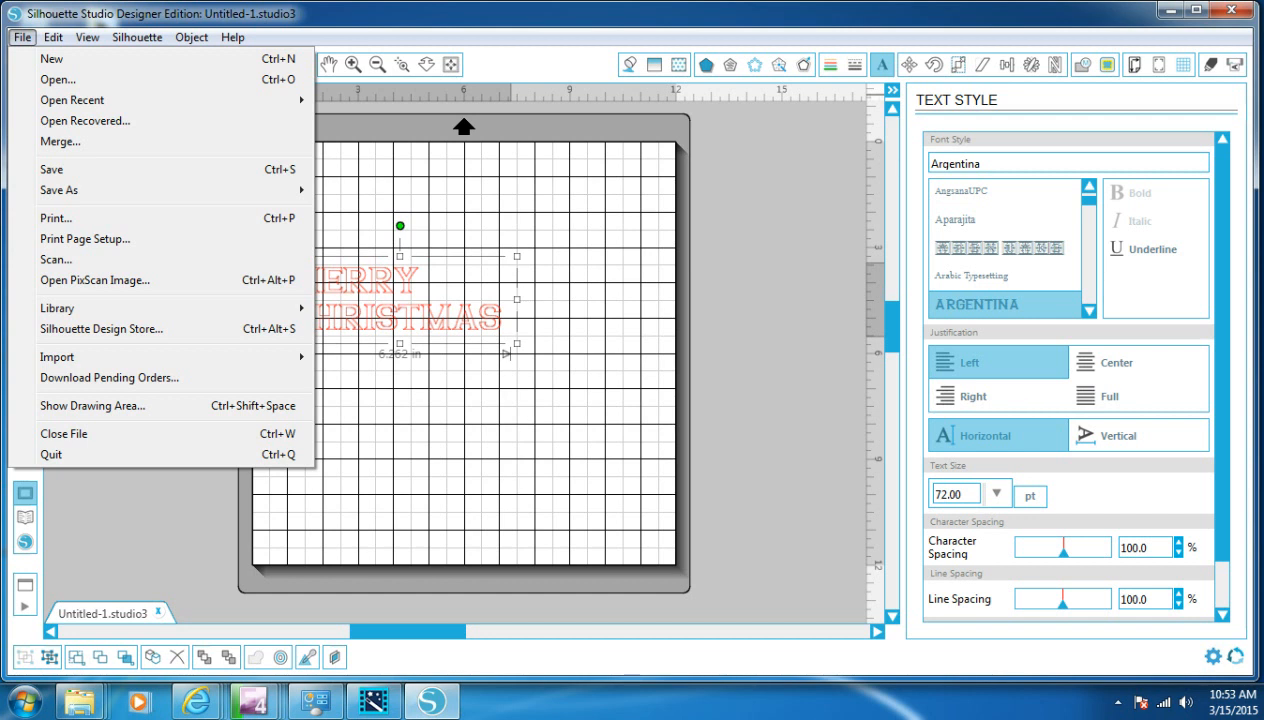
mouse_move(60, 190)
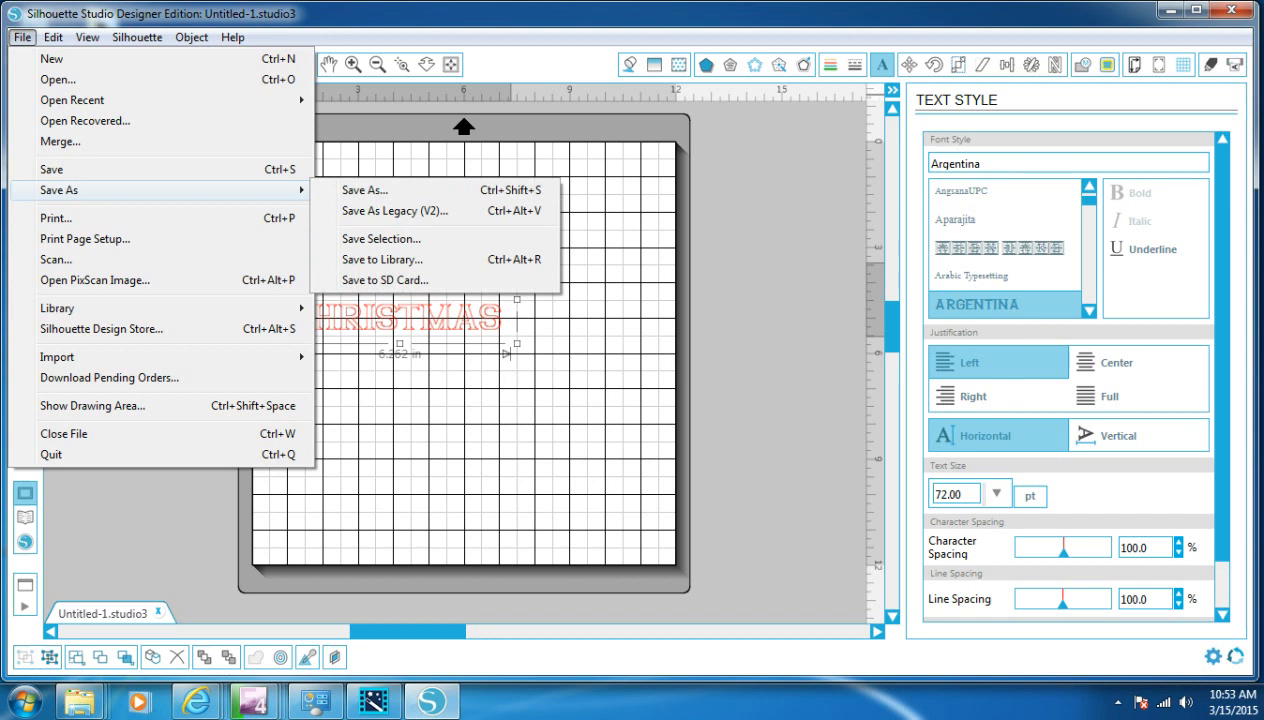
left_click(365, 190)
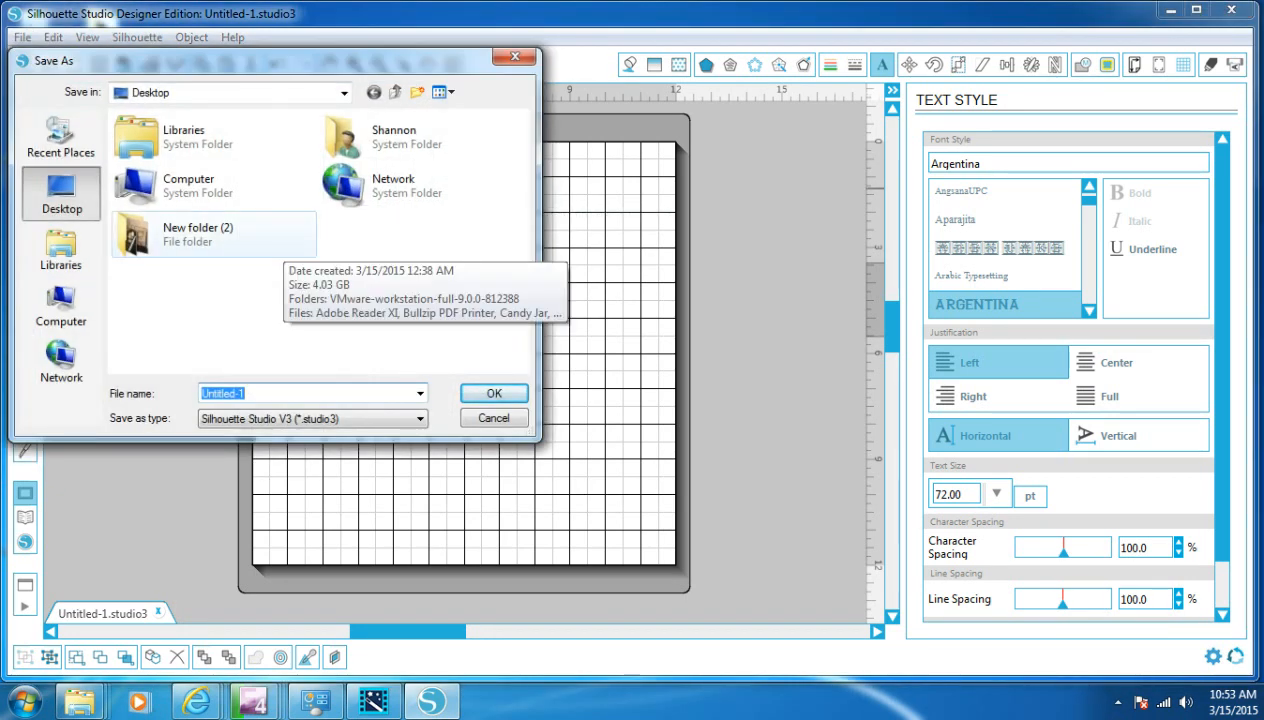
type("CH")
key("BackSpace")
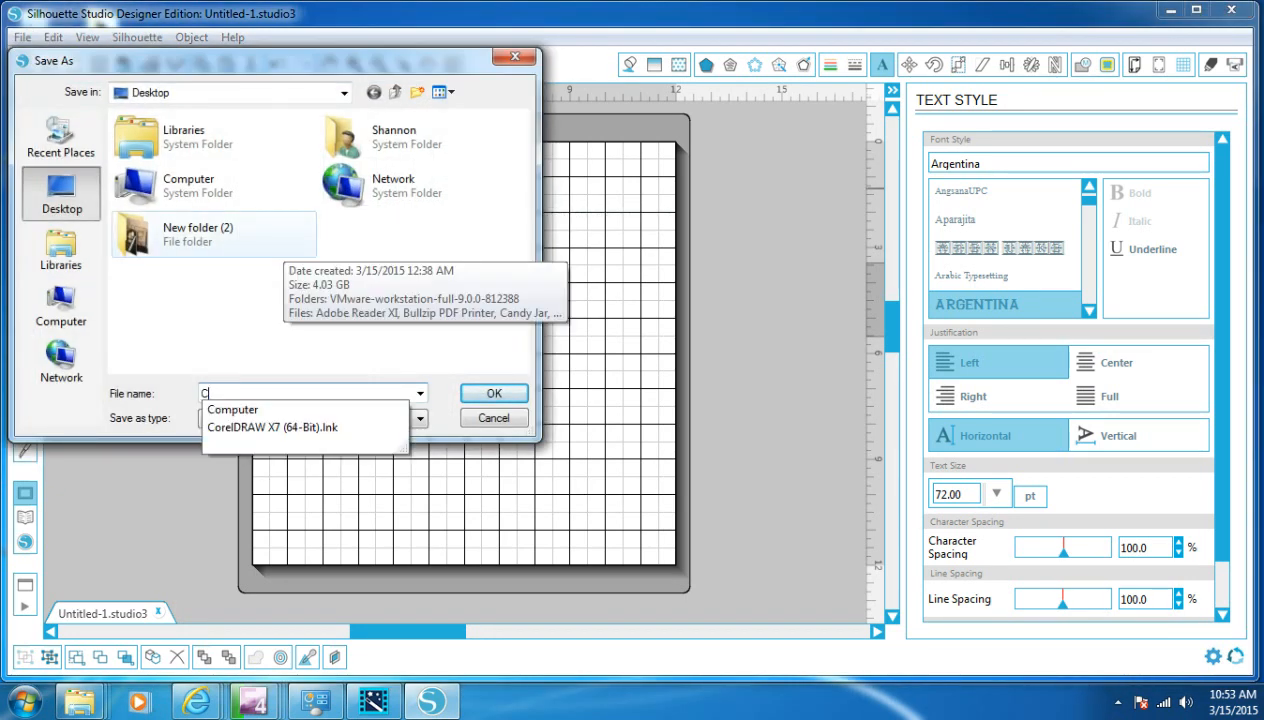
type("hr")
key("BackSpace")
key("BackSpace")
key("BackSpace")
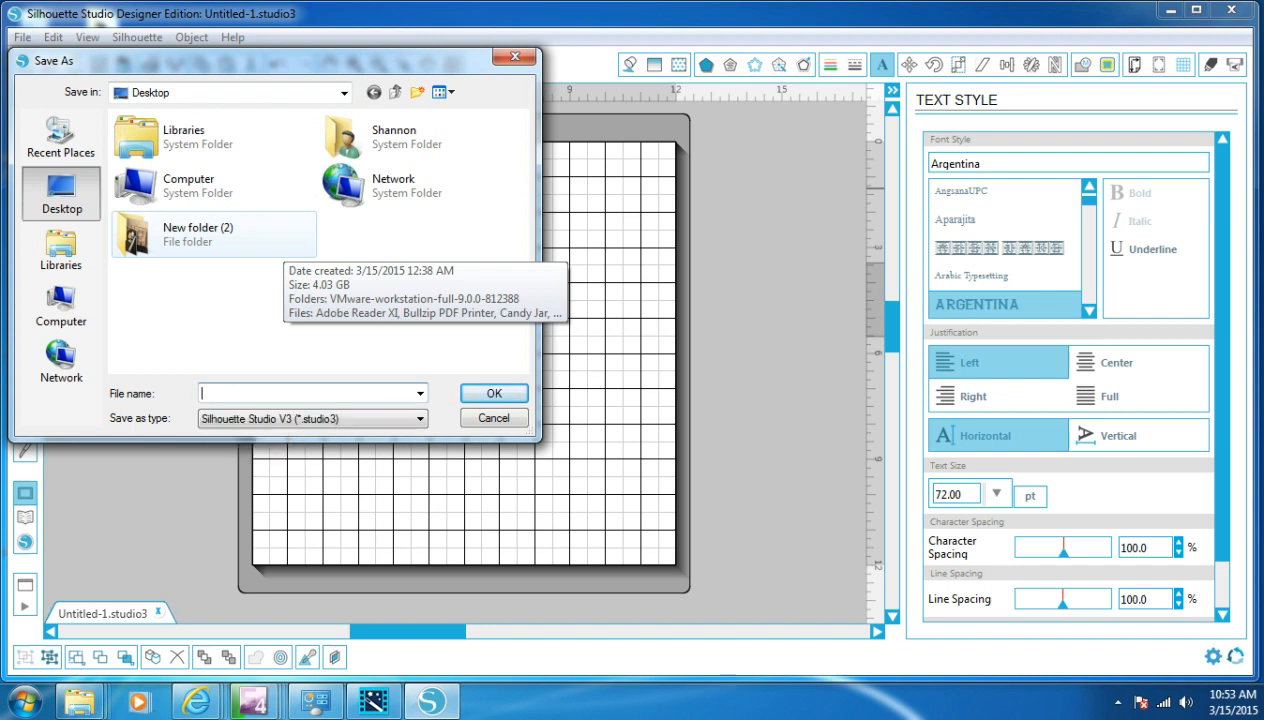
type("Merry Christmas")
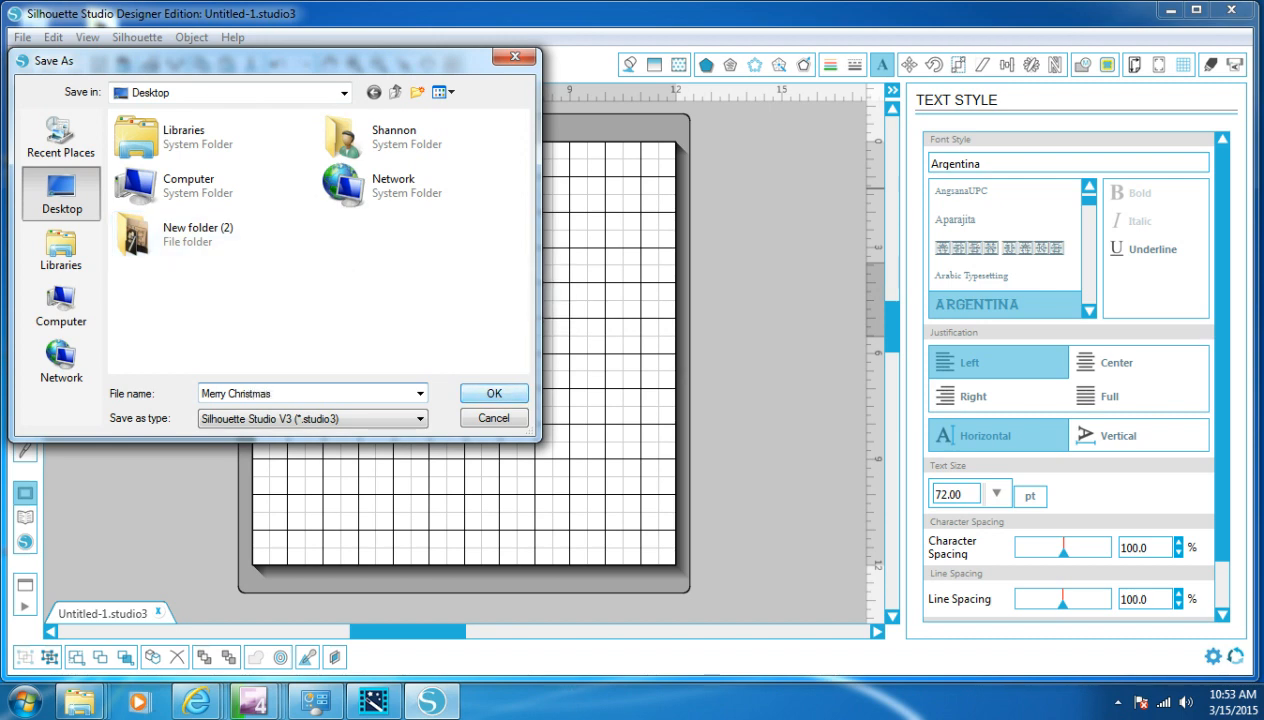
key("Return")
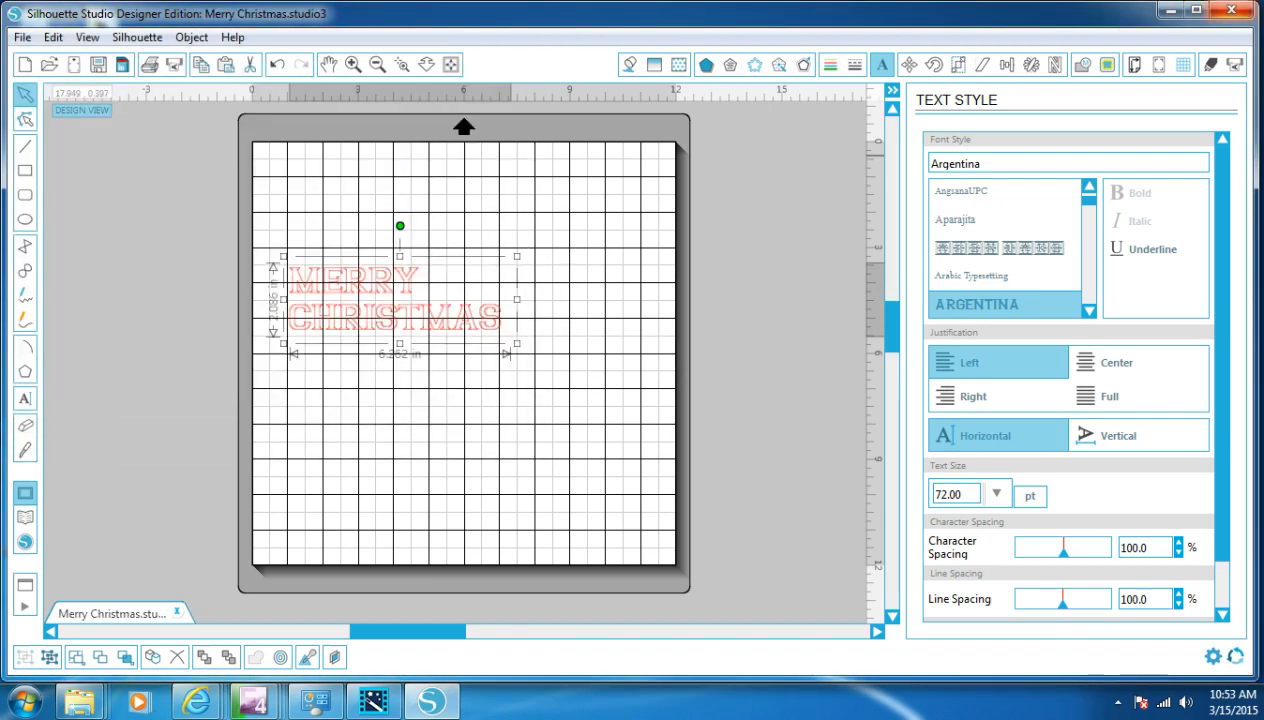
Close Silhouette Studio and select the saved Merry Christmas file on the desktop
left_click(1232, 10)
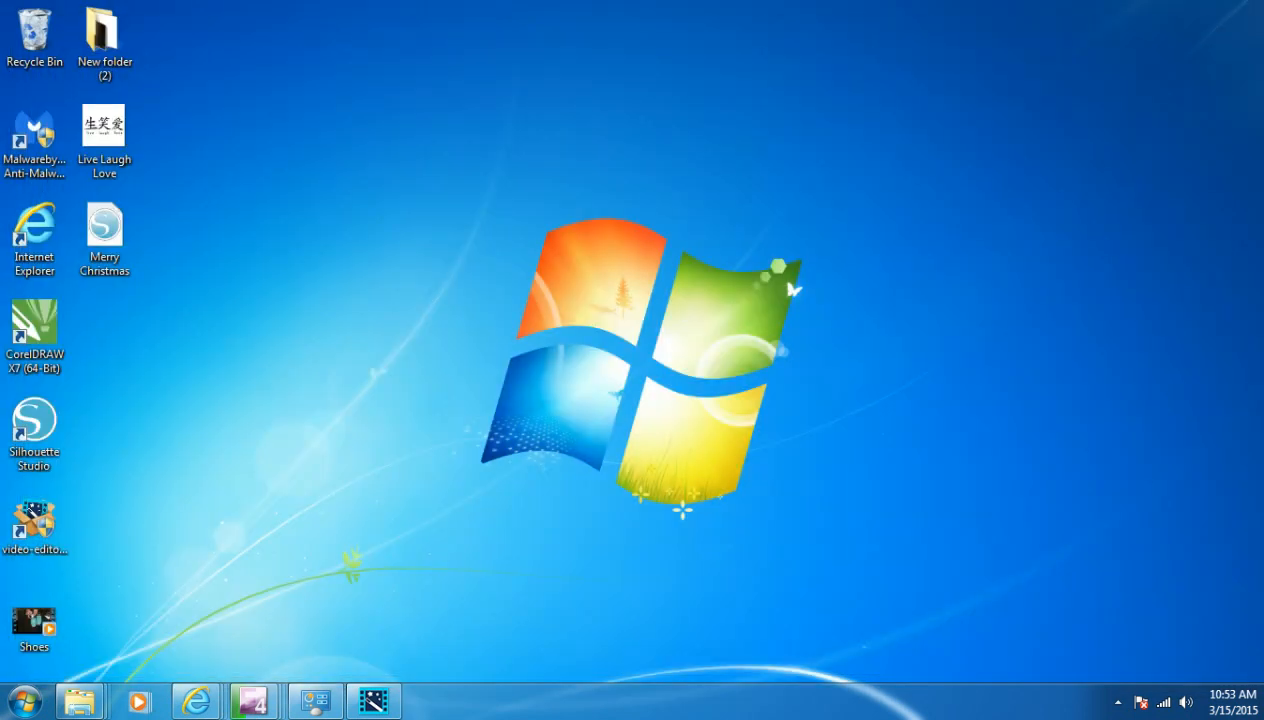
left_click(105, 238)
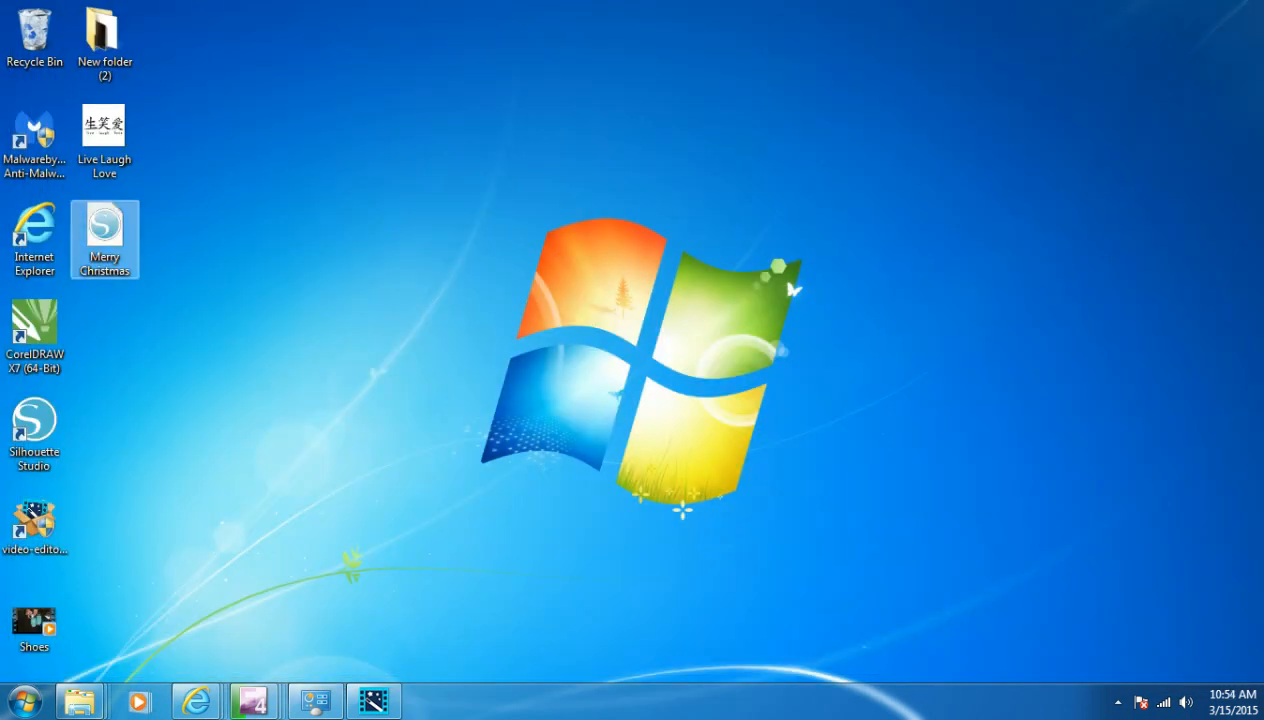
Switch to Internet Explorer and go to dafont.com
left_click(34, 238)
double_click(34, 238)
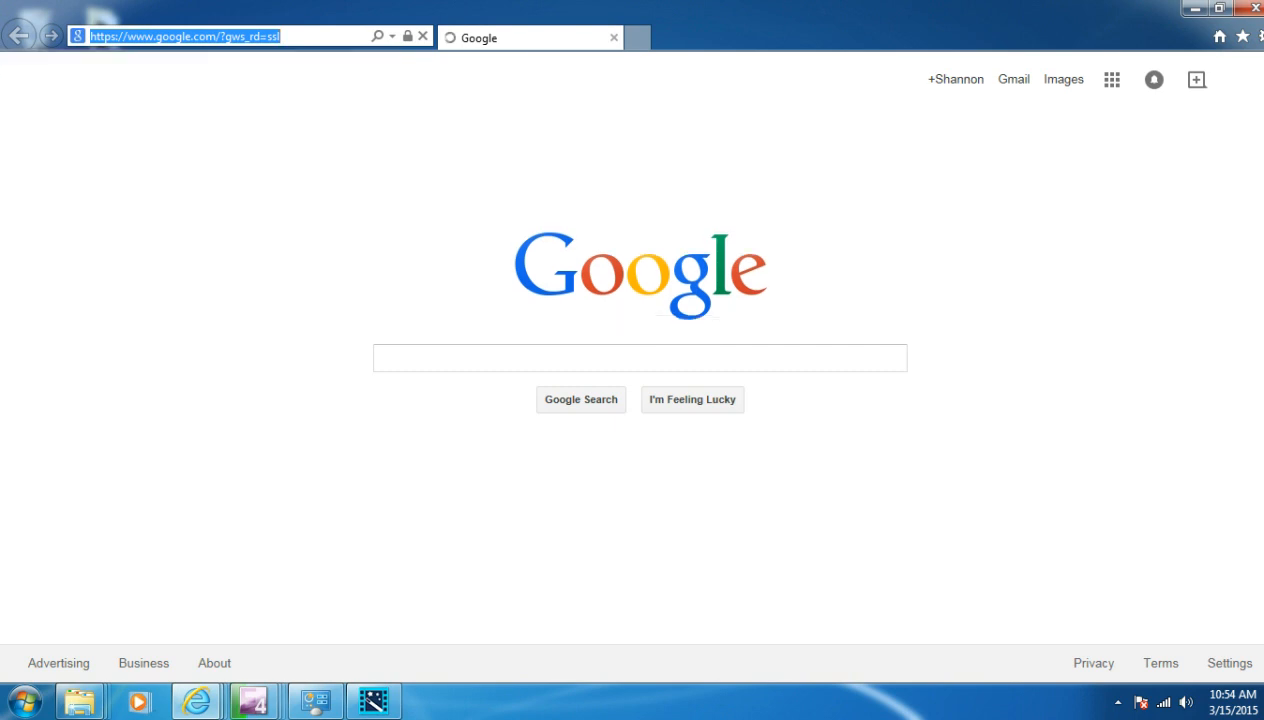
type("dafont.com")
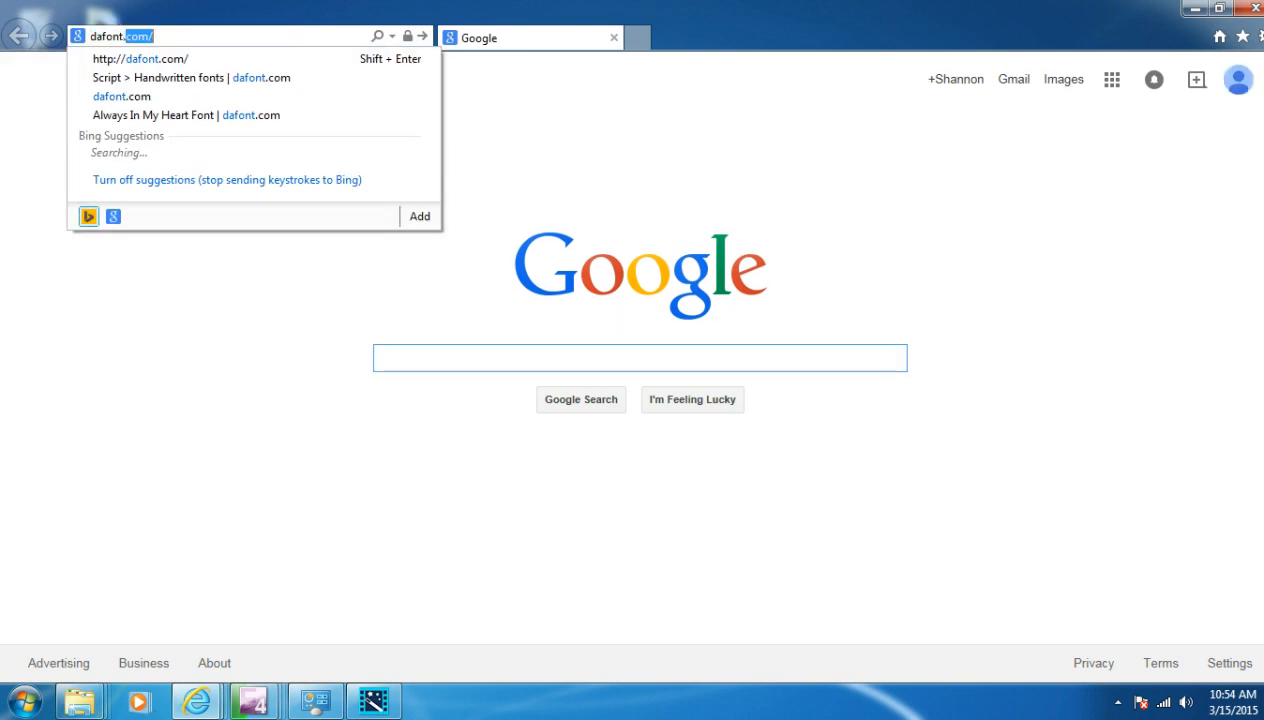
key("Return")
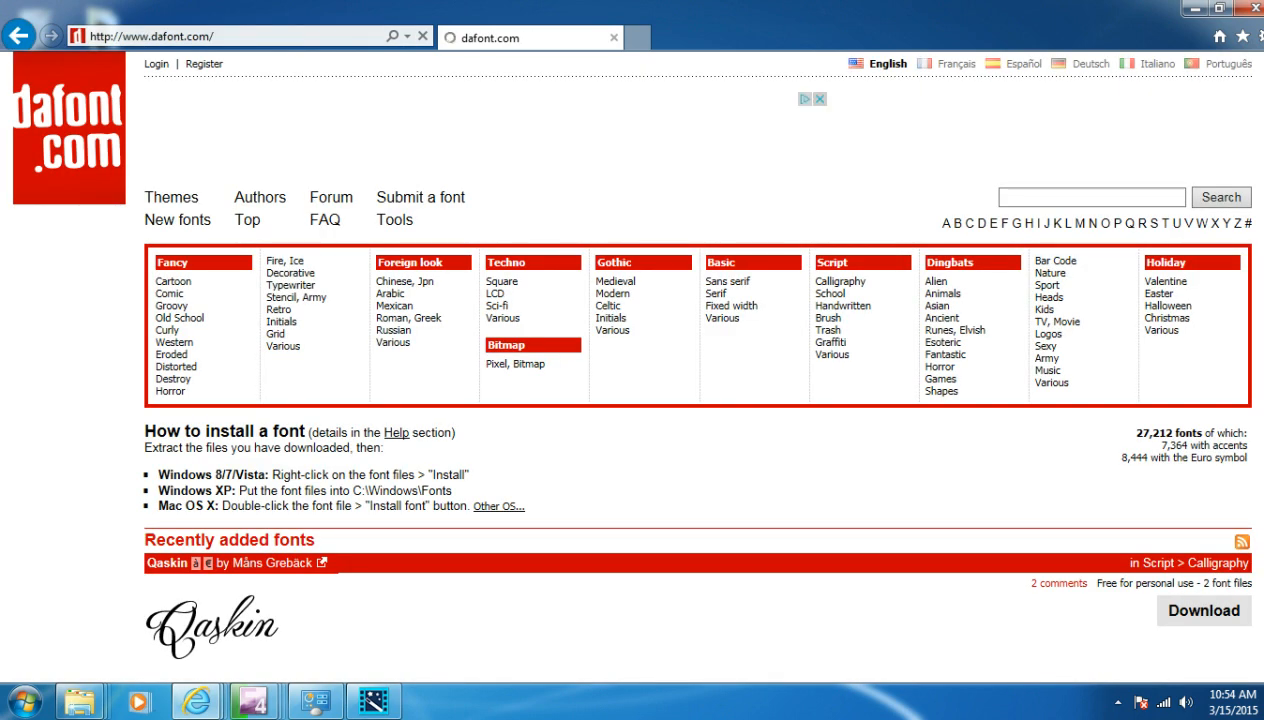
Look over the dafont.com home page and open the Handwritten category of the Script fonts
scroll(960, 313, "down", 3)
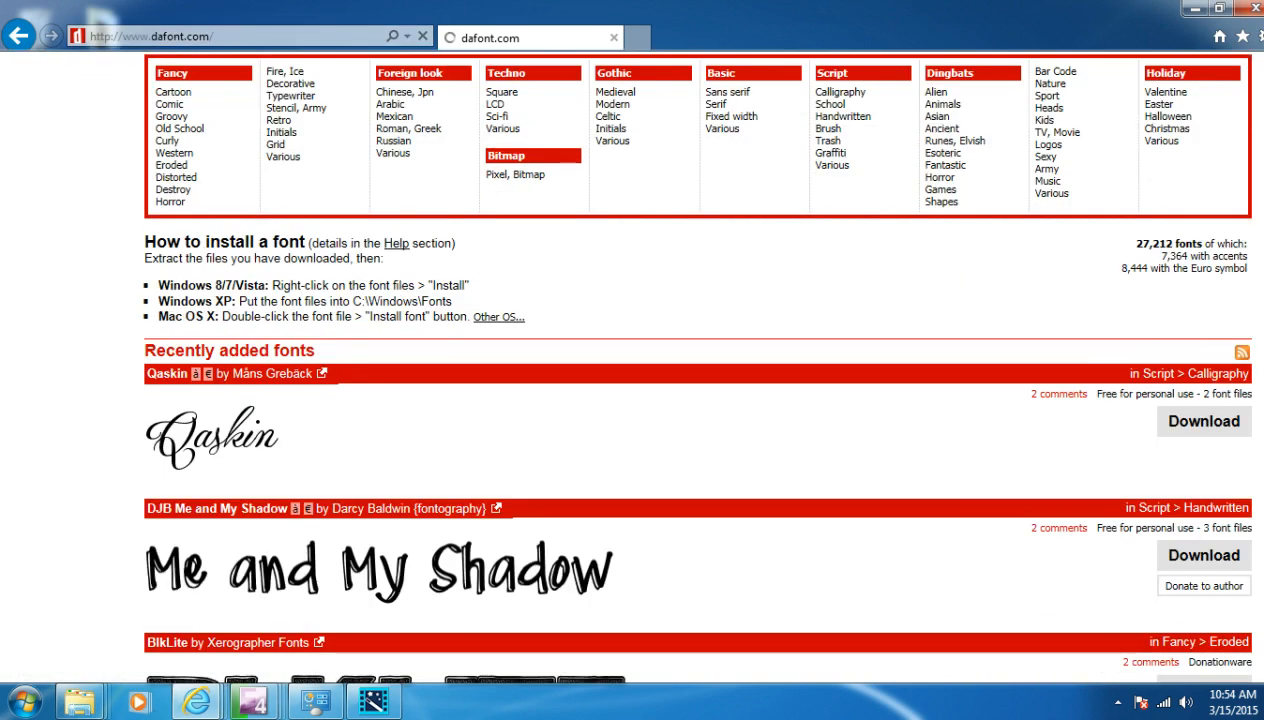
scroll(690, 360, "down", 7)
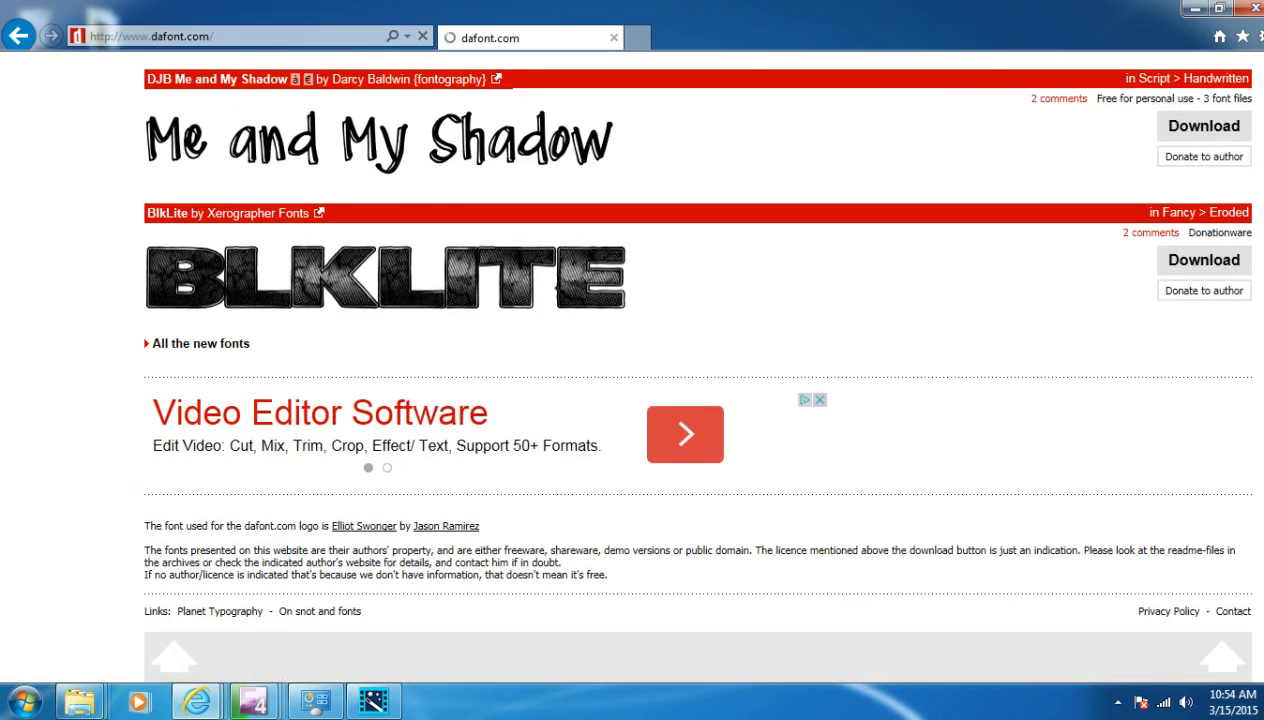
scroll(690, 360, "up", 8)
scroll(840, 280, "up", 3)
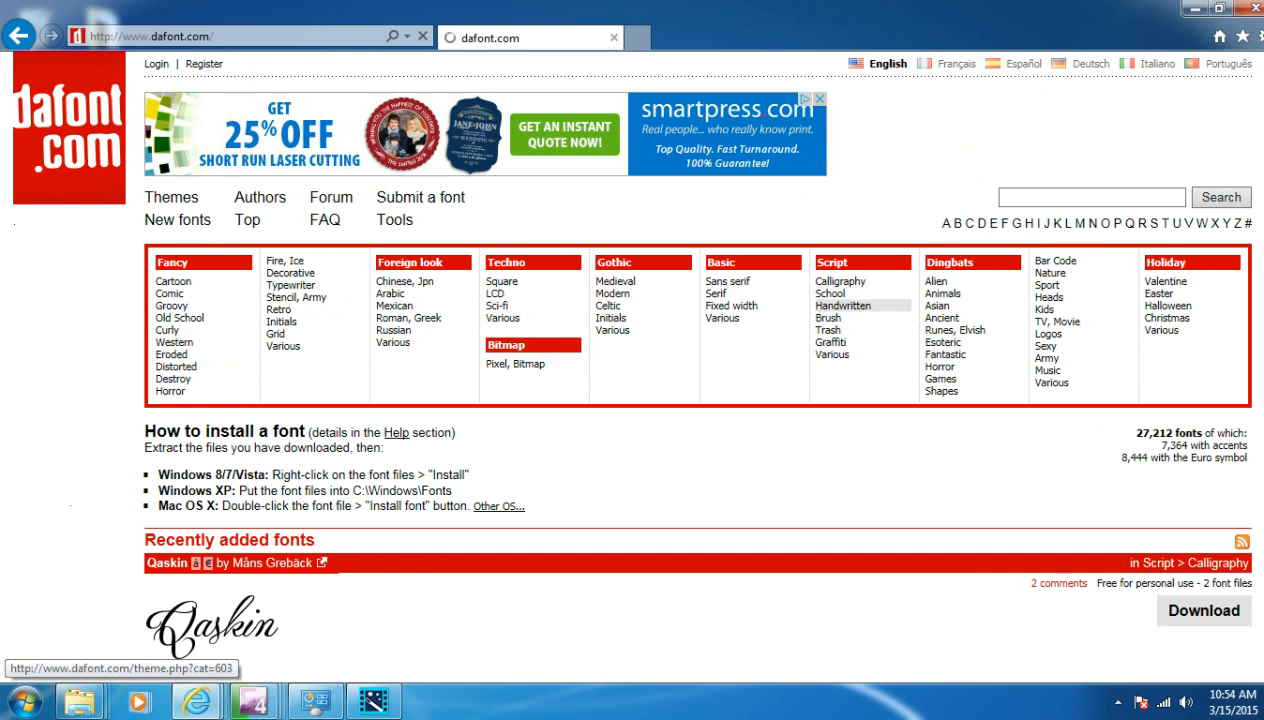
left_click(843, 305)
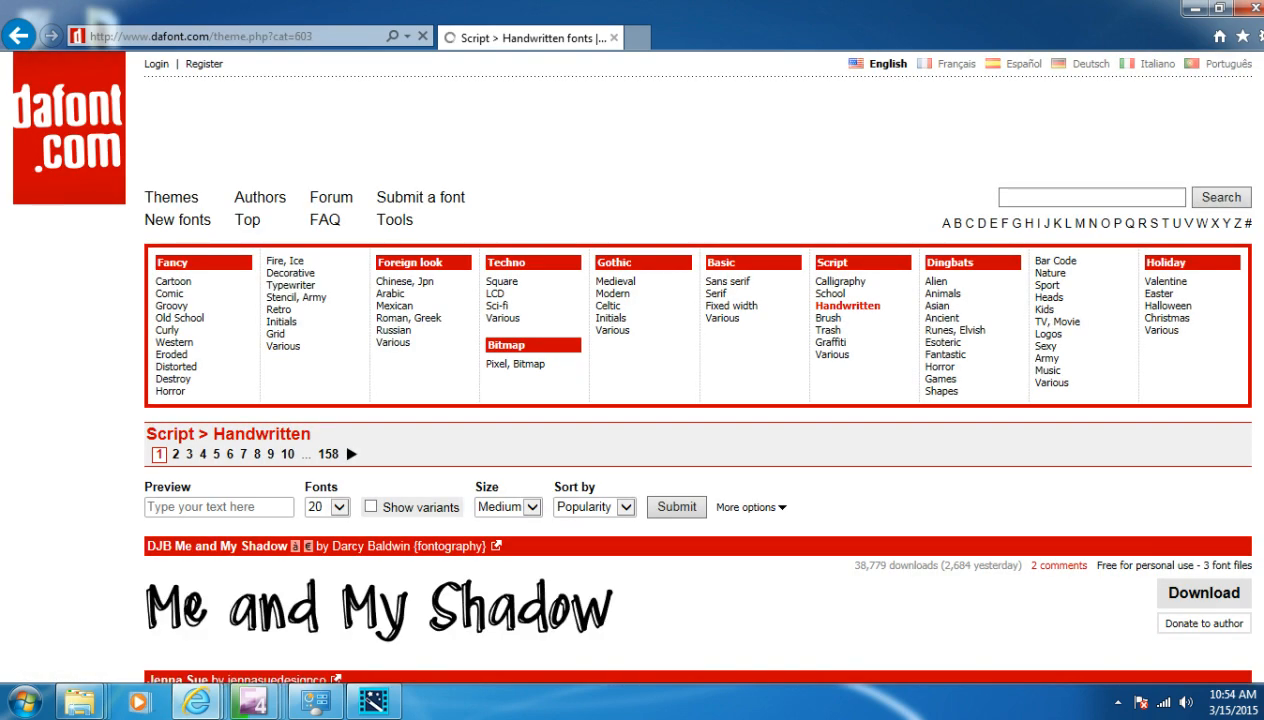
Examine the font previews listed on the first page of the Handwritten category
scroll(700, 400, "down", 3)
scroll(700, 400, "up", 1)
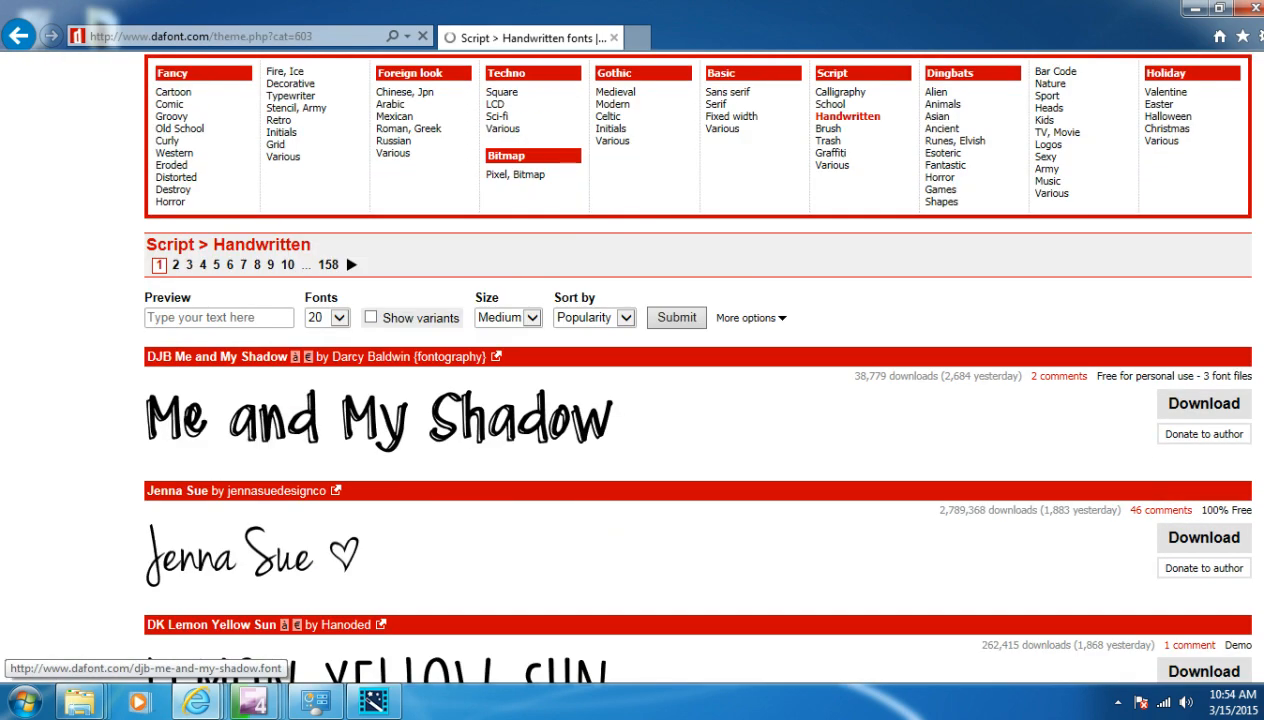
scroll(843, 302, "up", 2)
scroll(841, 292, "down", 1)
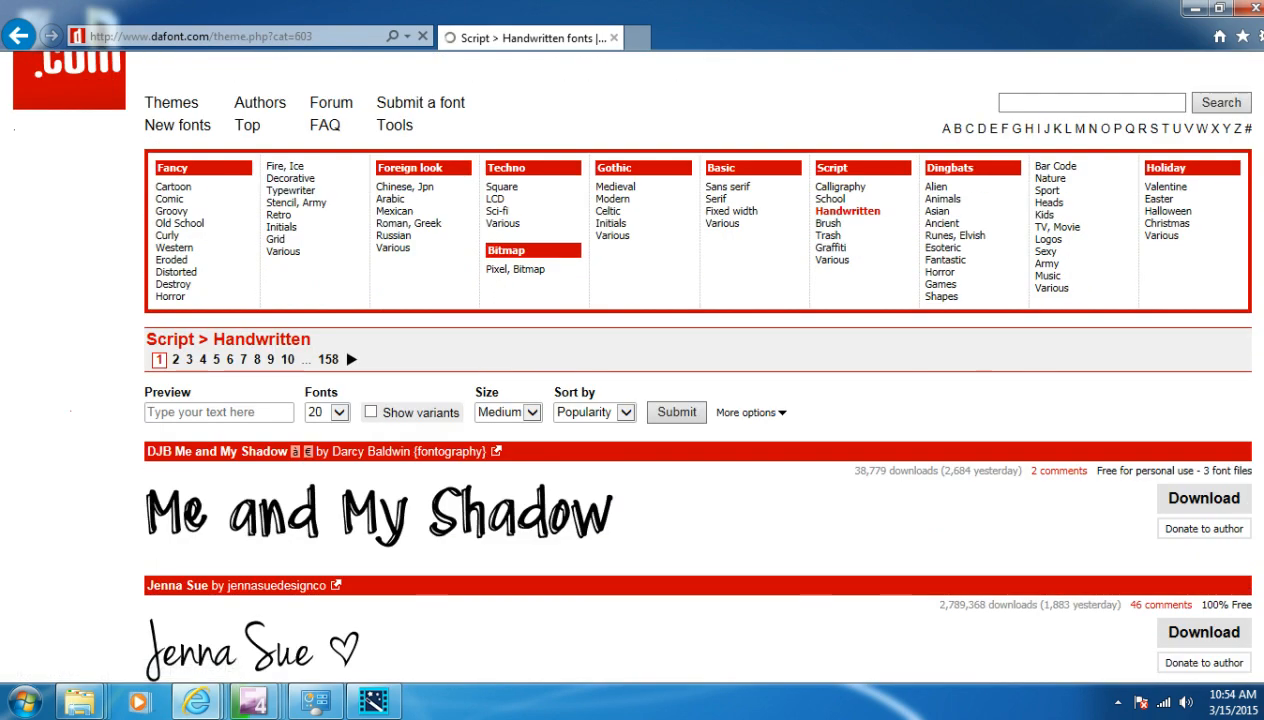
scroll(841, 292, "down", 6)
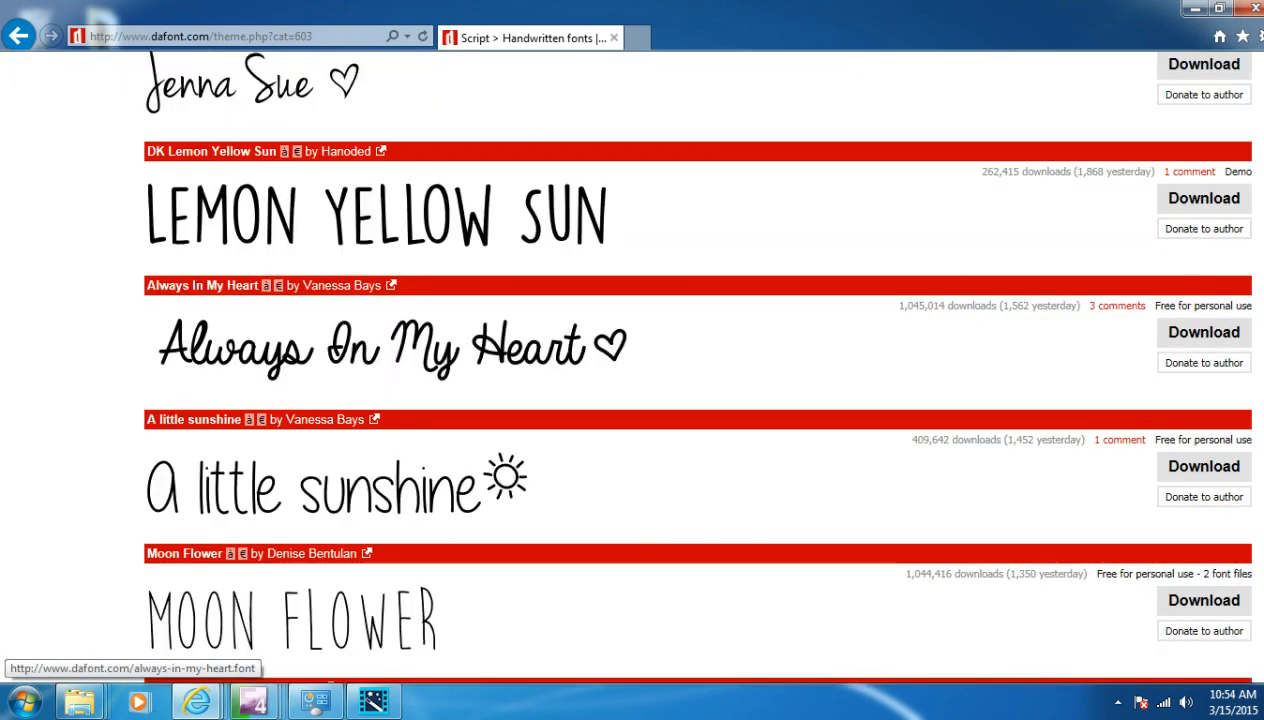
scroll(700, 400, "down", 4)
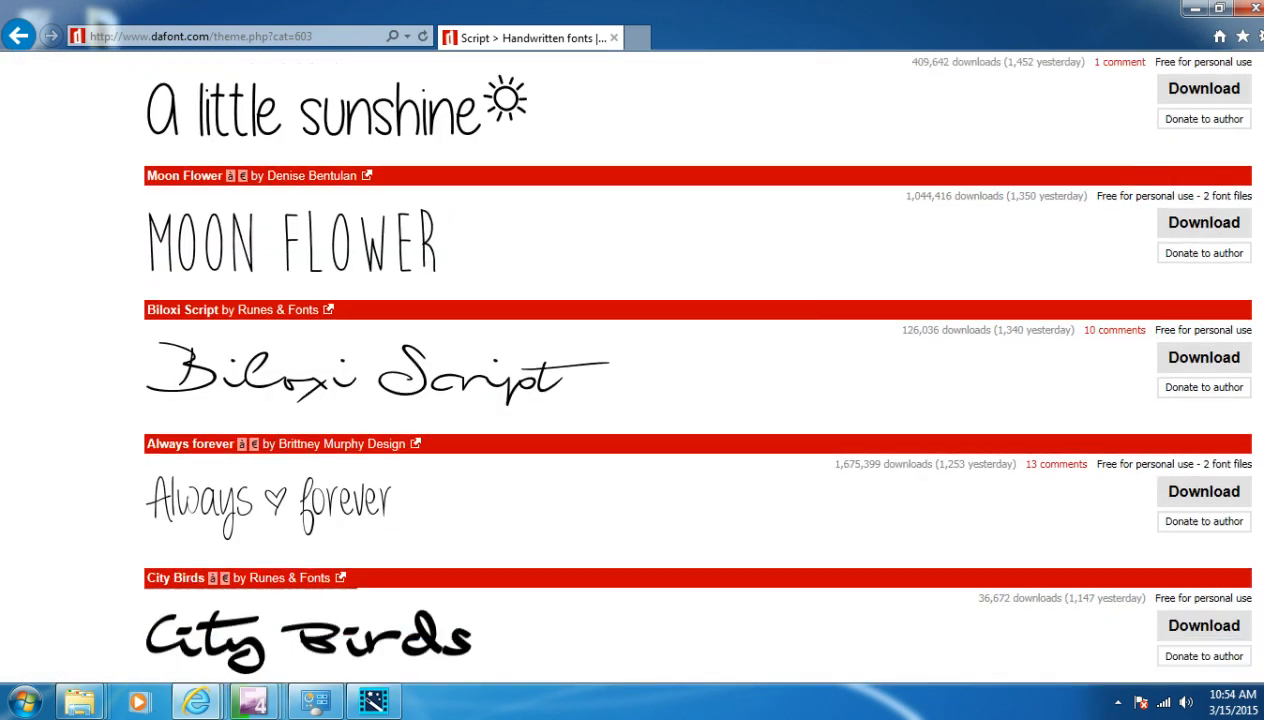
scroll(700, 400, "down", 5)
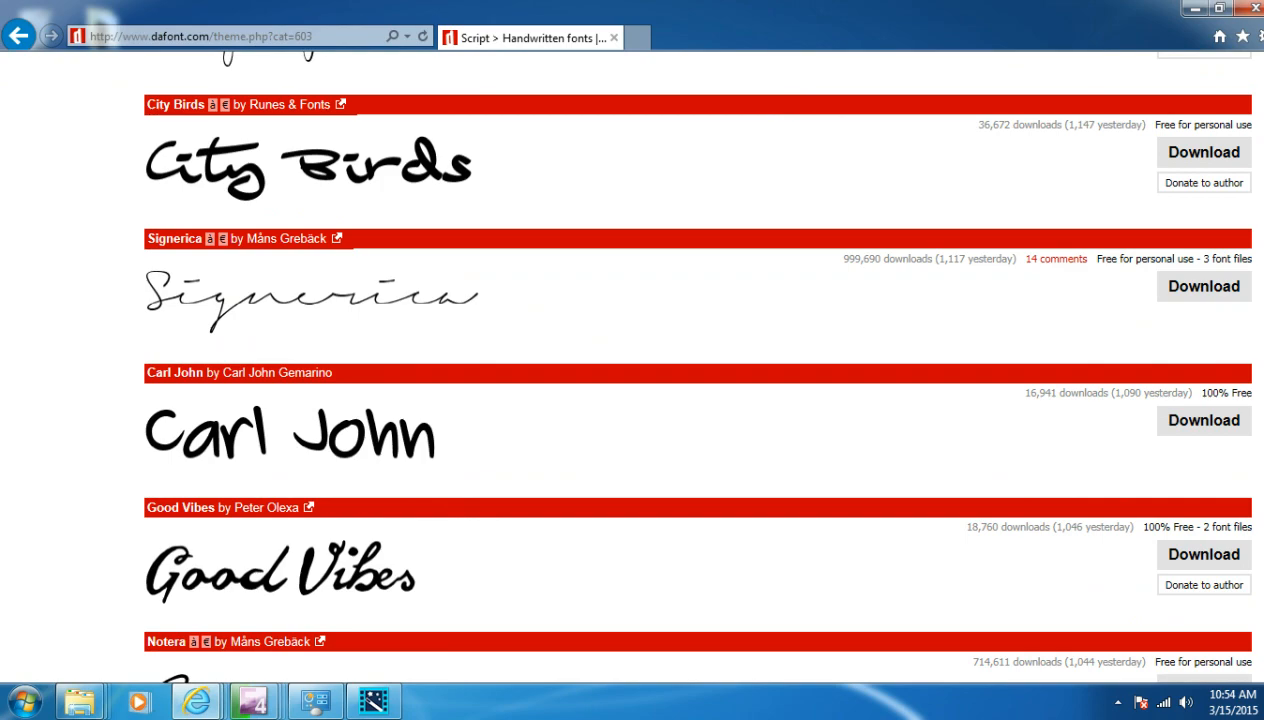
scroll(700, 400, "down", 2)
scroll(700, 400, "up", 12)
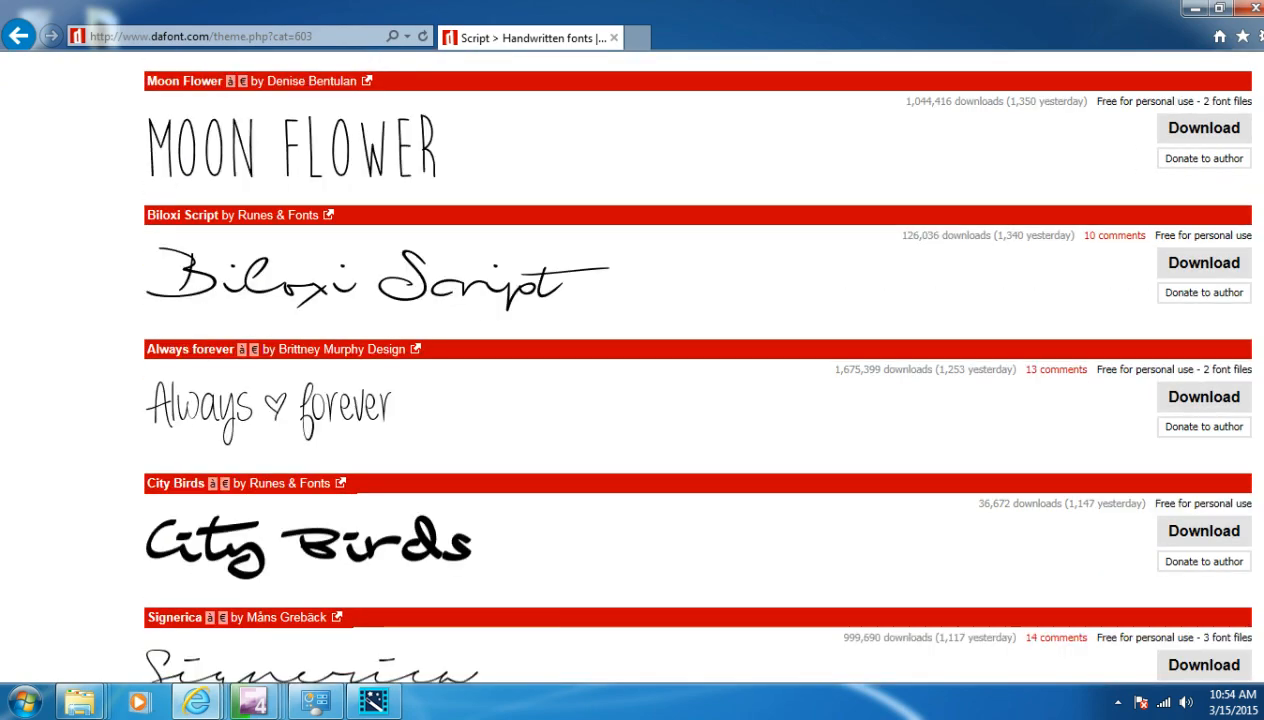
scroll(700, 400, "up", 6)
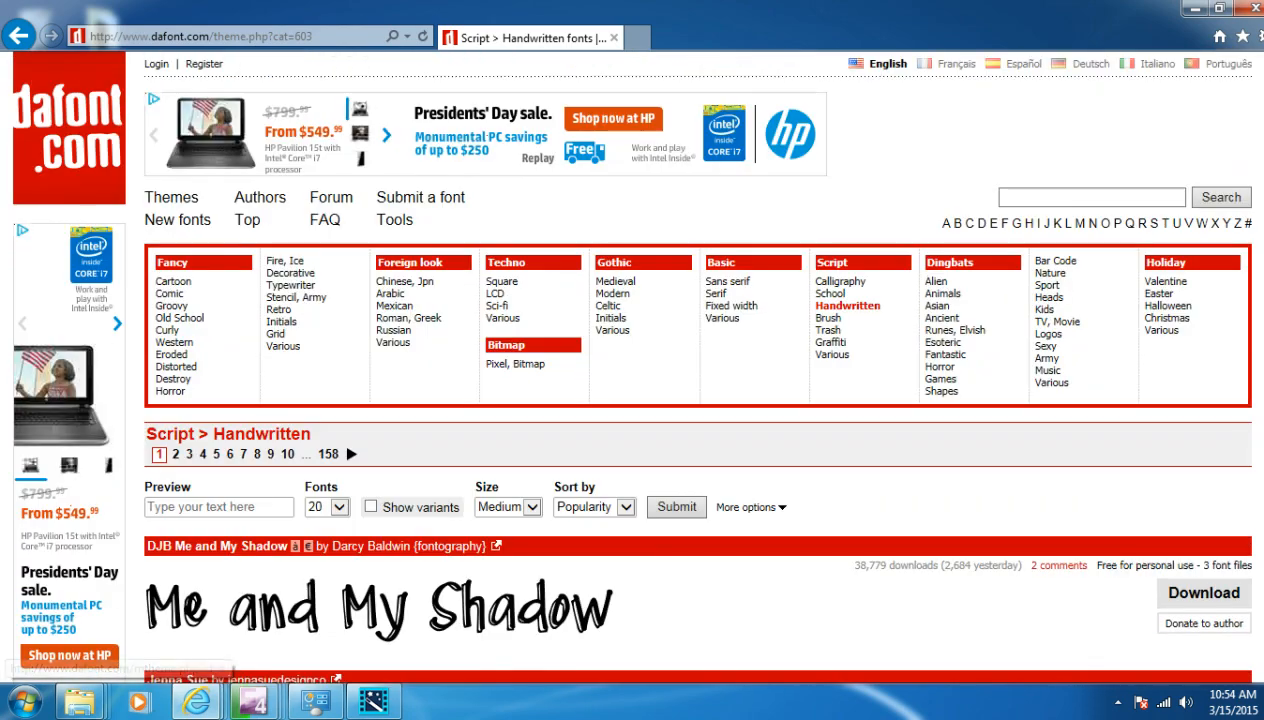
Search dafont.com for "christmas" fonts
left_click(1091, 198)
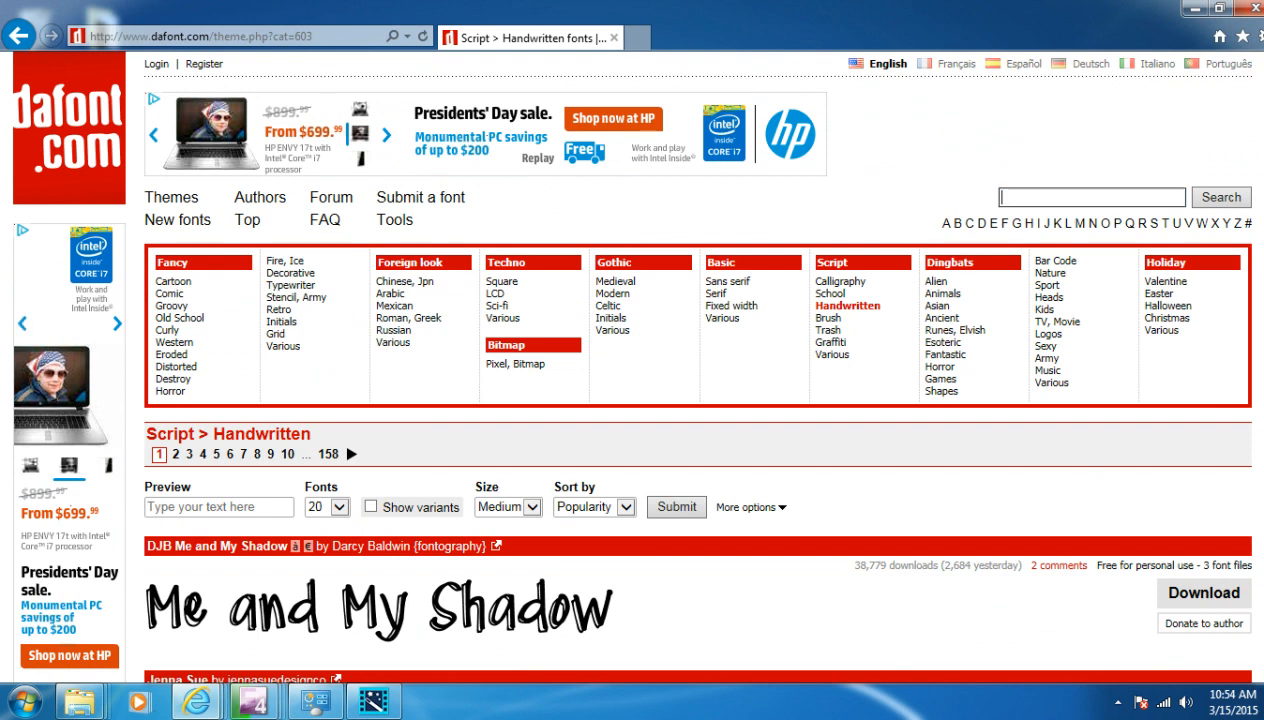
type("christmas")
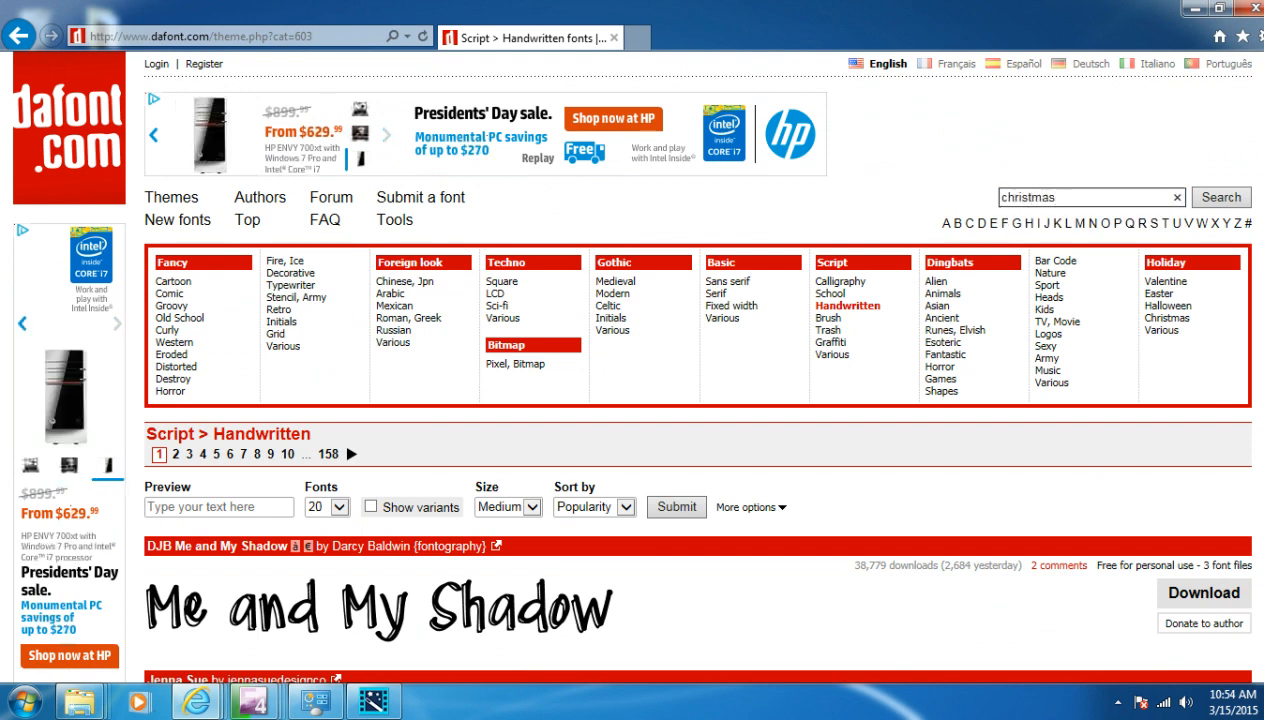
key("Return")
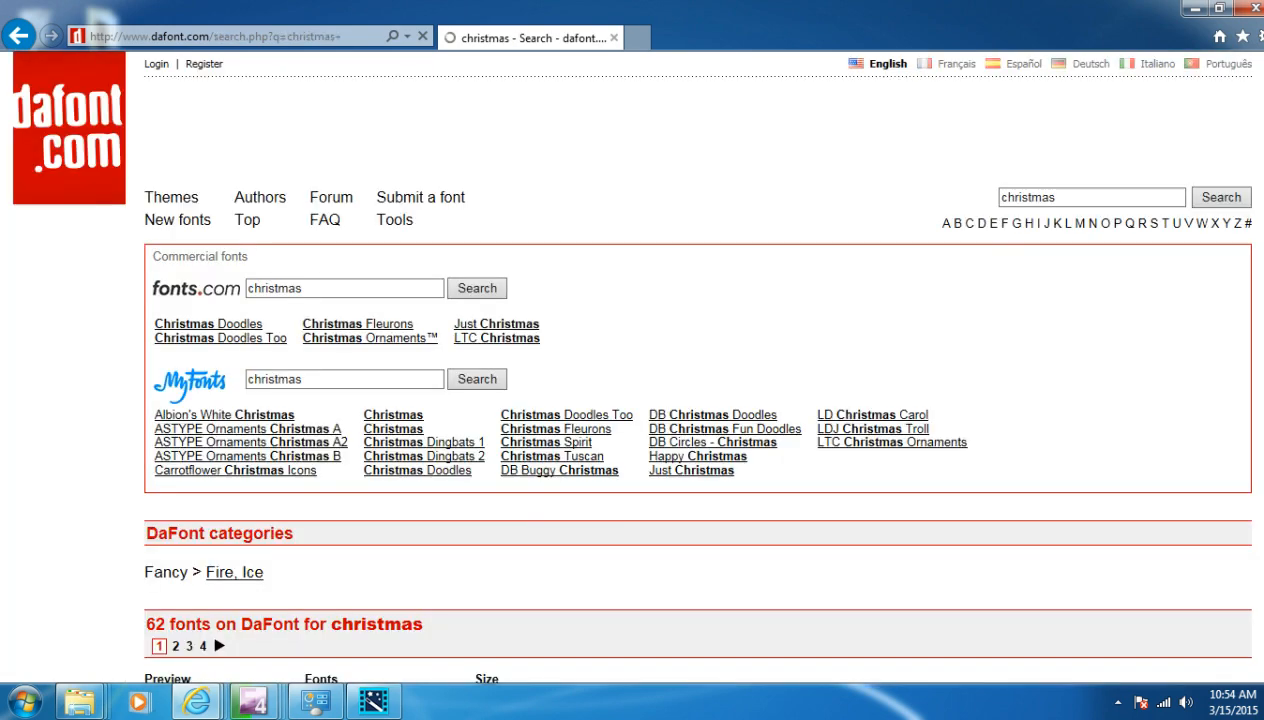
Look through the Christmas search results and open the page of the Christmas Card font
scroll(640, 380, "down", 6)
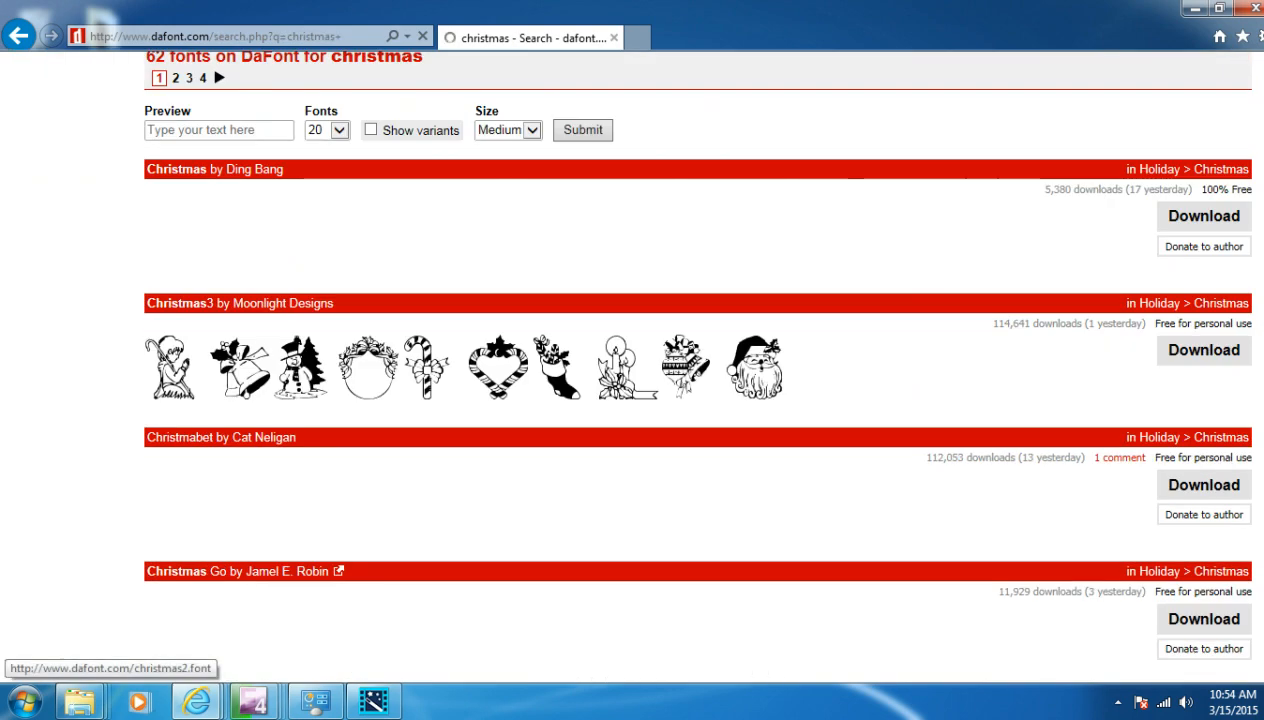
scroll(640, 380, "up", 2)
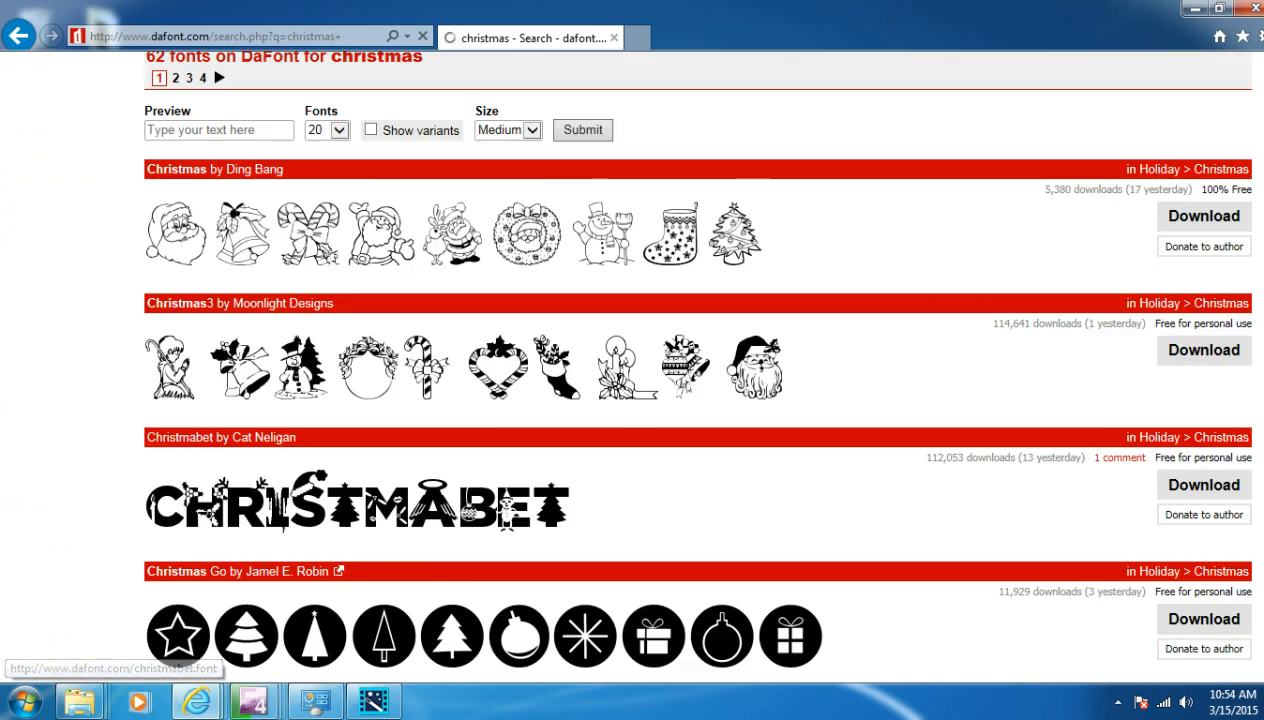
scroll(640, 380, "down", 5)
scroll(640, 380, "down", 4)
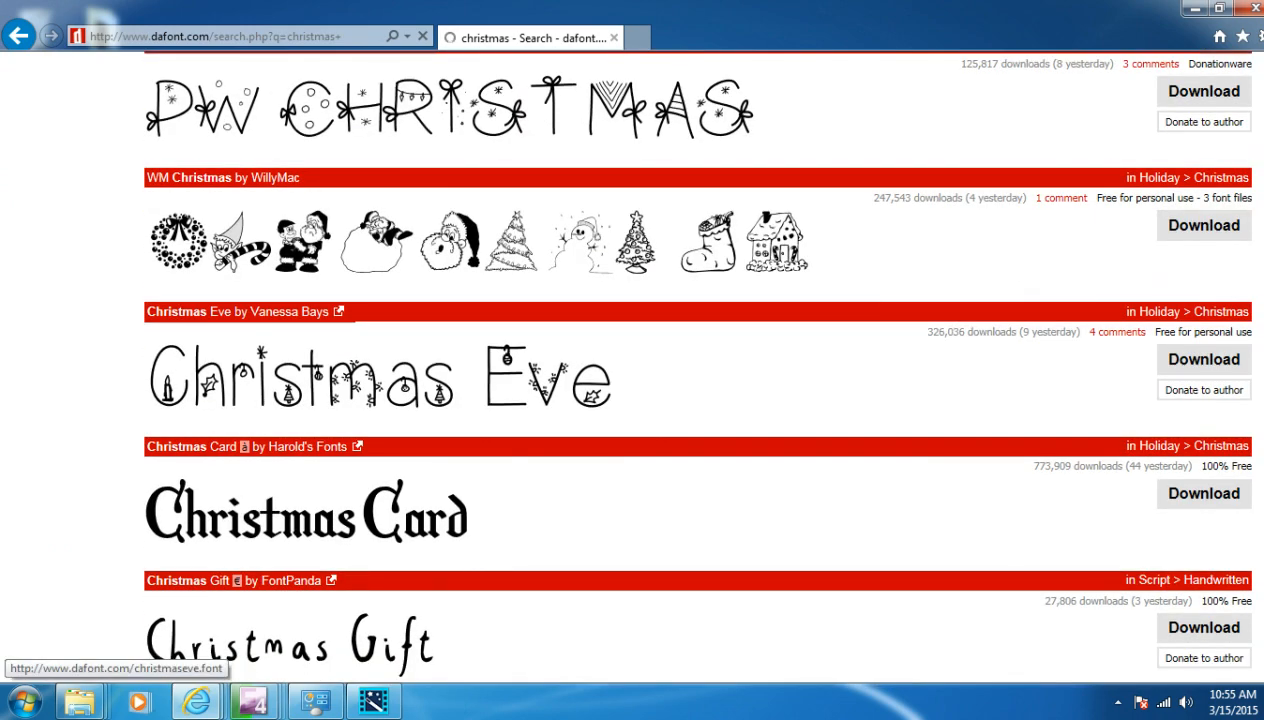
scroll(380, 380, "down", 3)
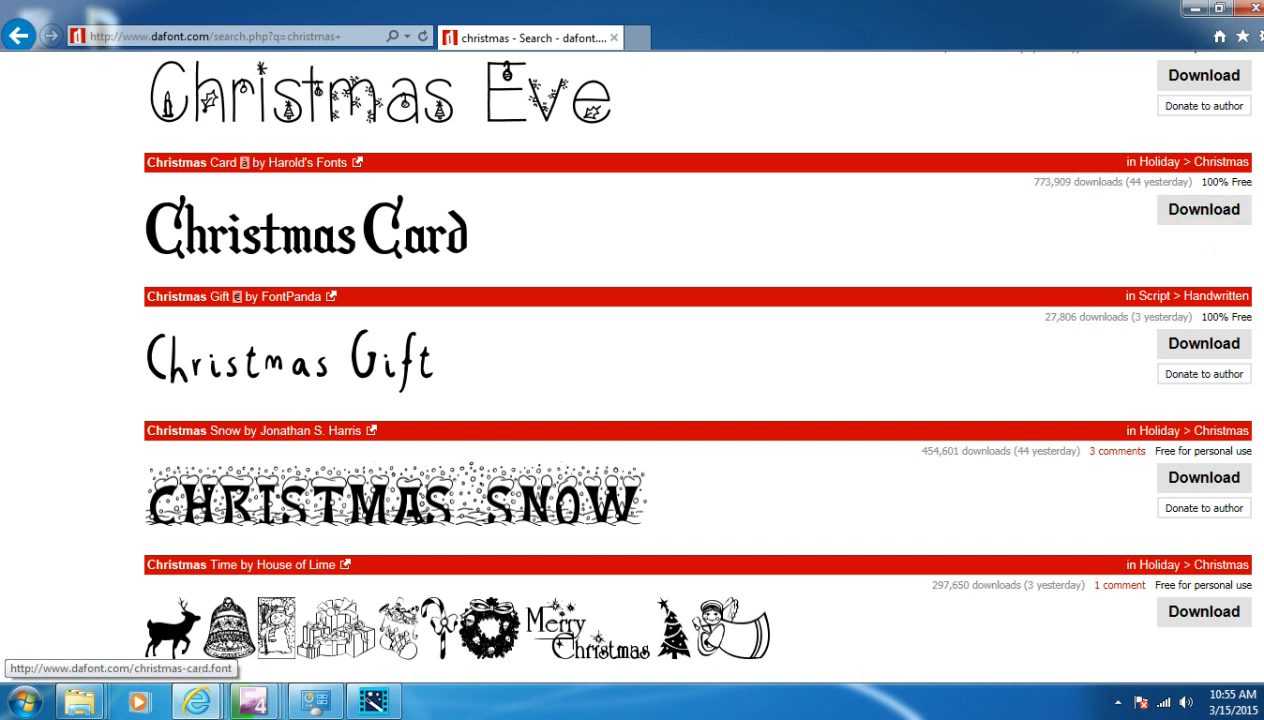
left_click(308, 228)
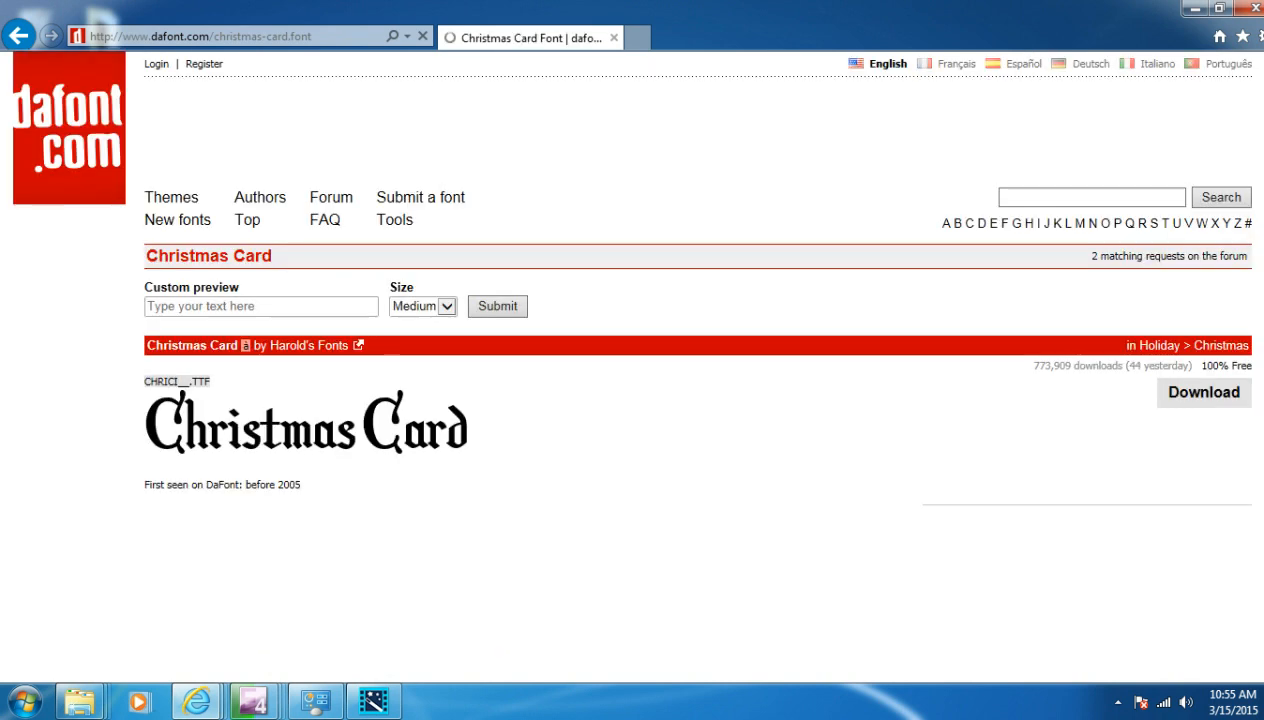
Examine the Christmas Card font's character map, including its letters, numerals, symbols and accented characters
scroll(632, 400, "down", 2)
scroll(632, 400, "down", 1)
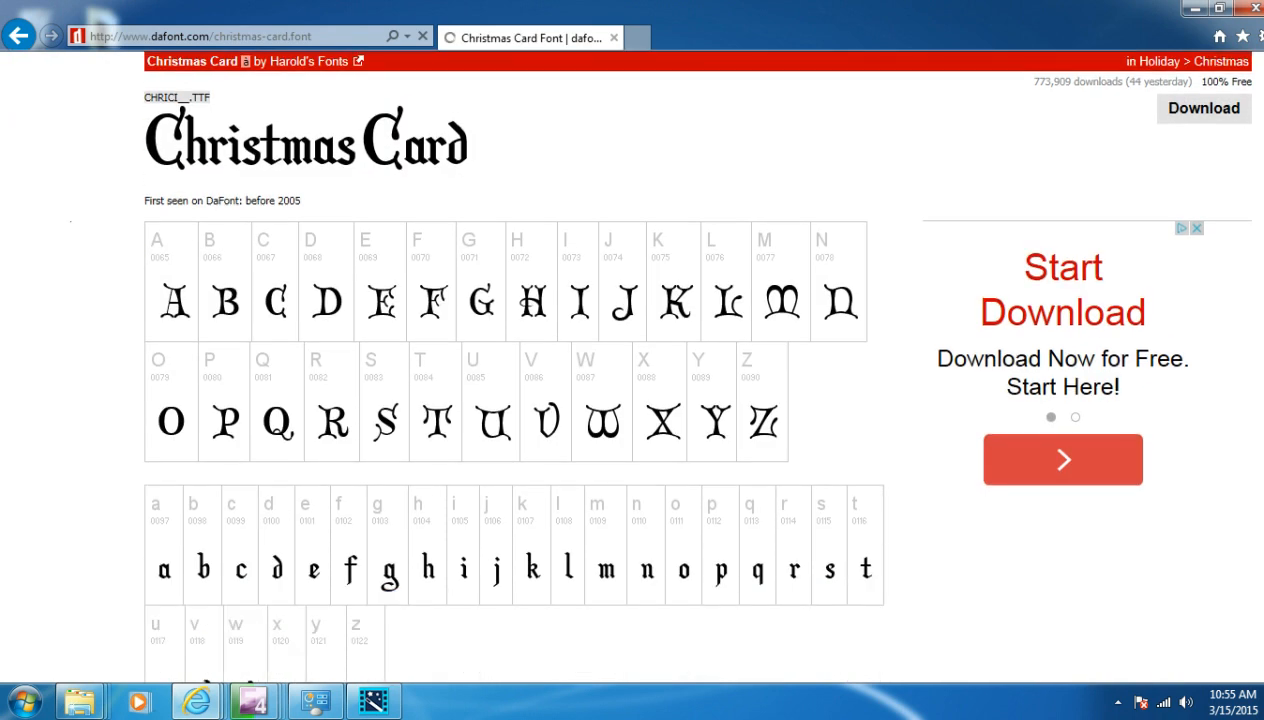
scroll(632, 400, "down", 7)
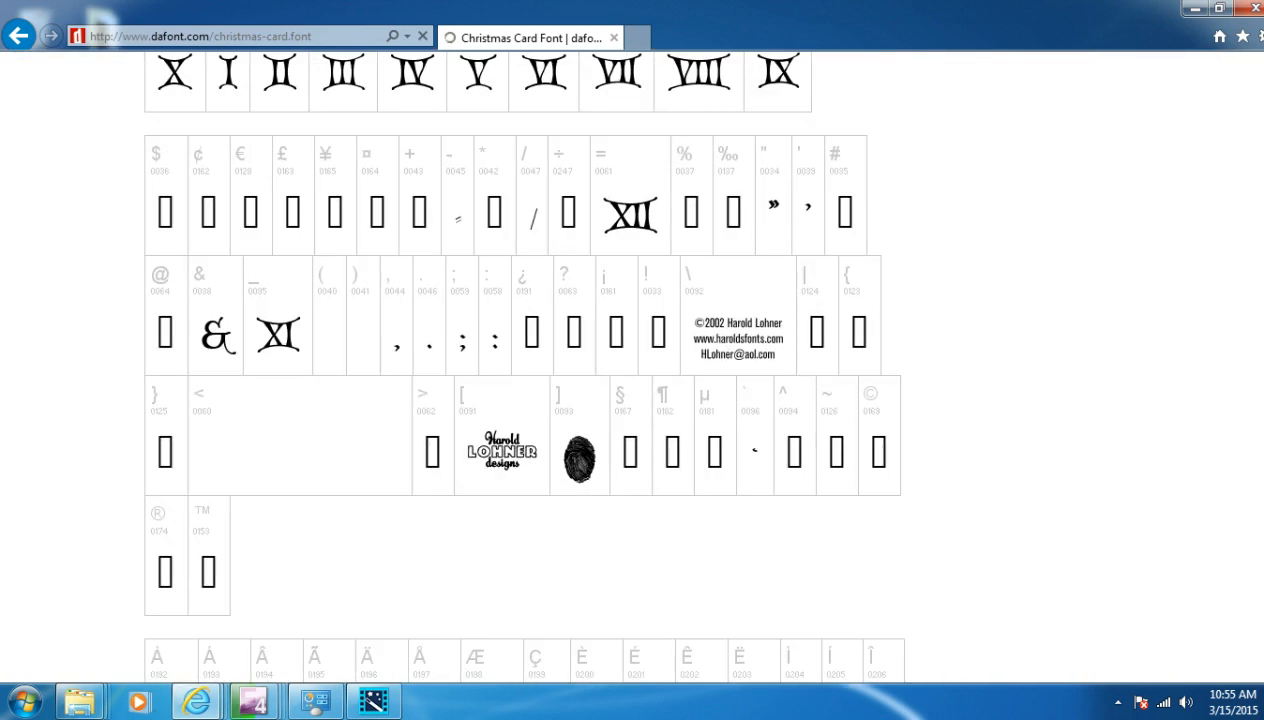
scroll(632, 400, "down", 5)
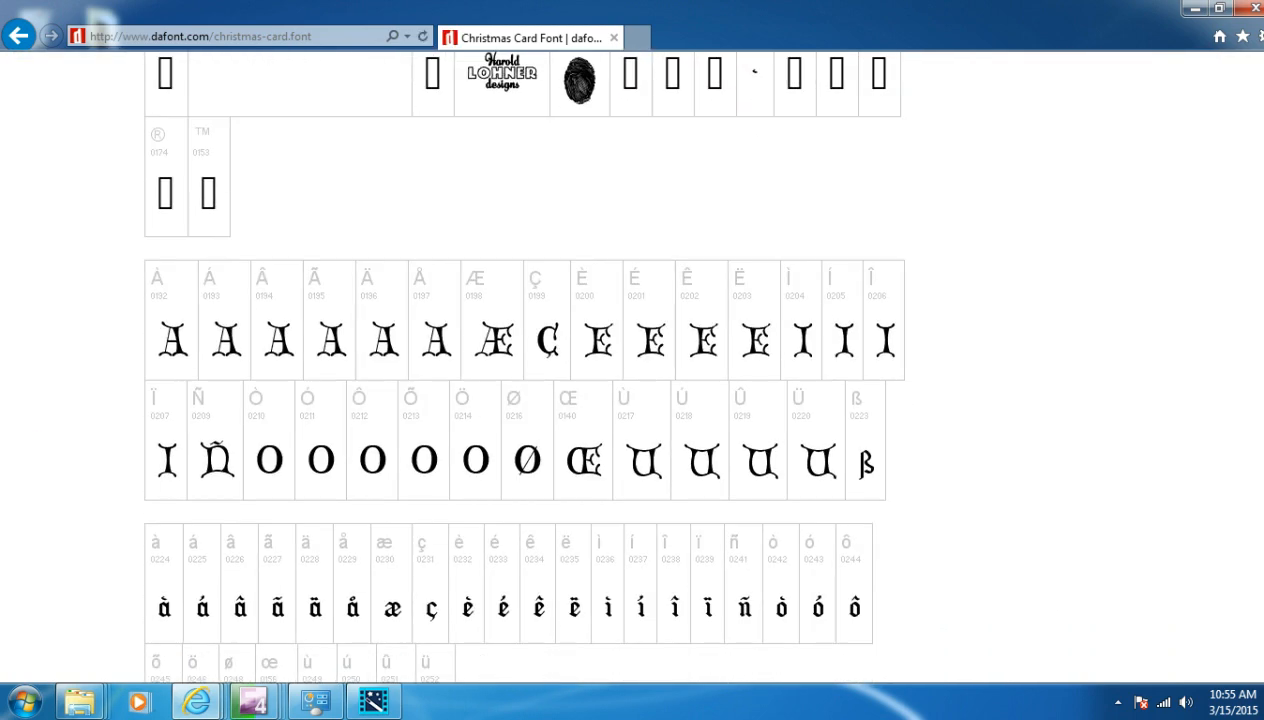
scroll(632, 400, "up", 10)
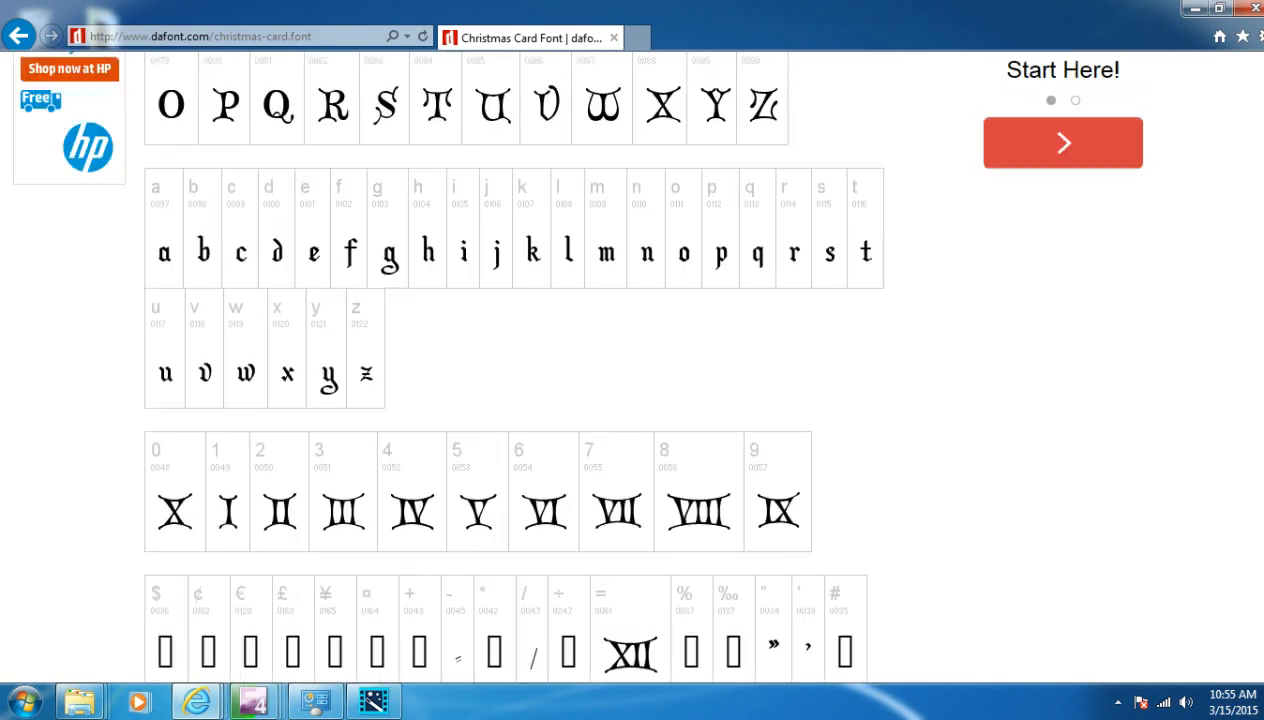
scroll(632, 400, "up", 5)
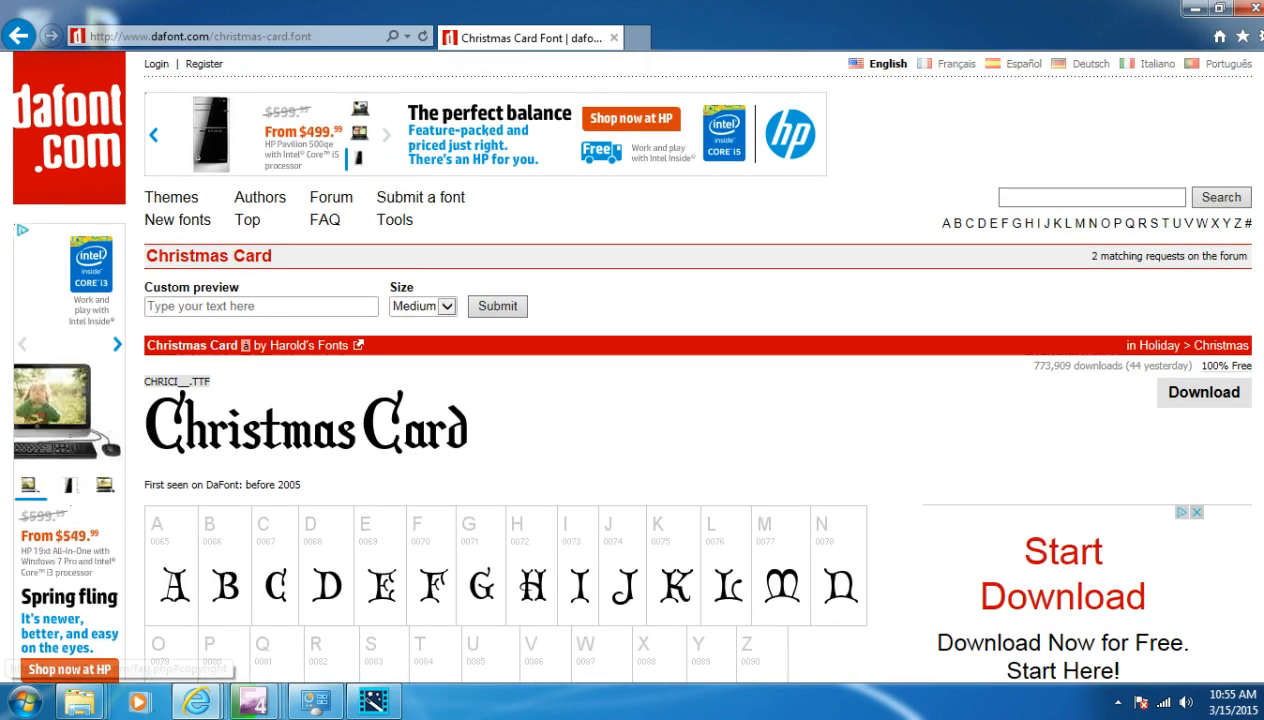
Download the Christmas Card font, save it to the desktop as christmas_card and dismiss the download notification
left_click(1204, 400)
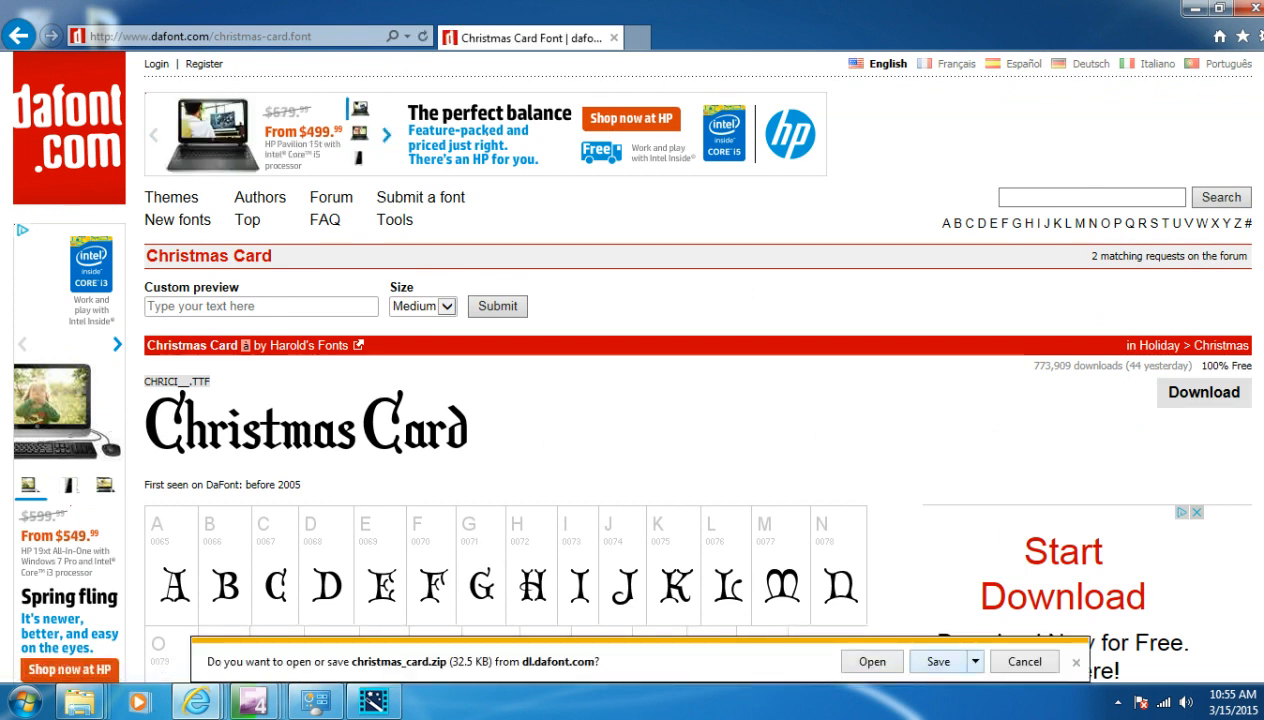
left_click(975, 661)
left_click(1040, 638)
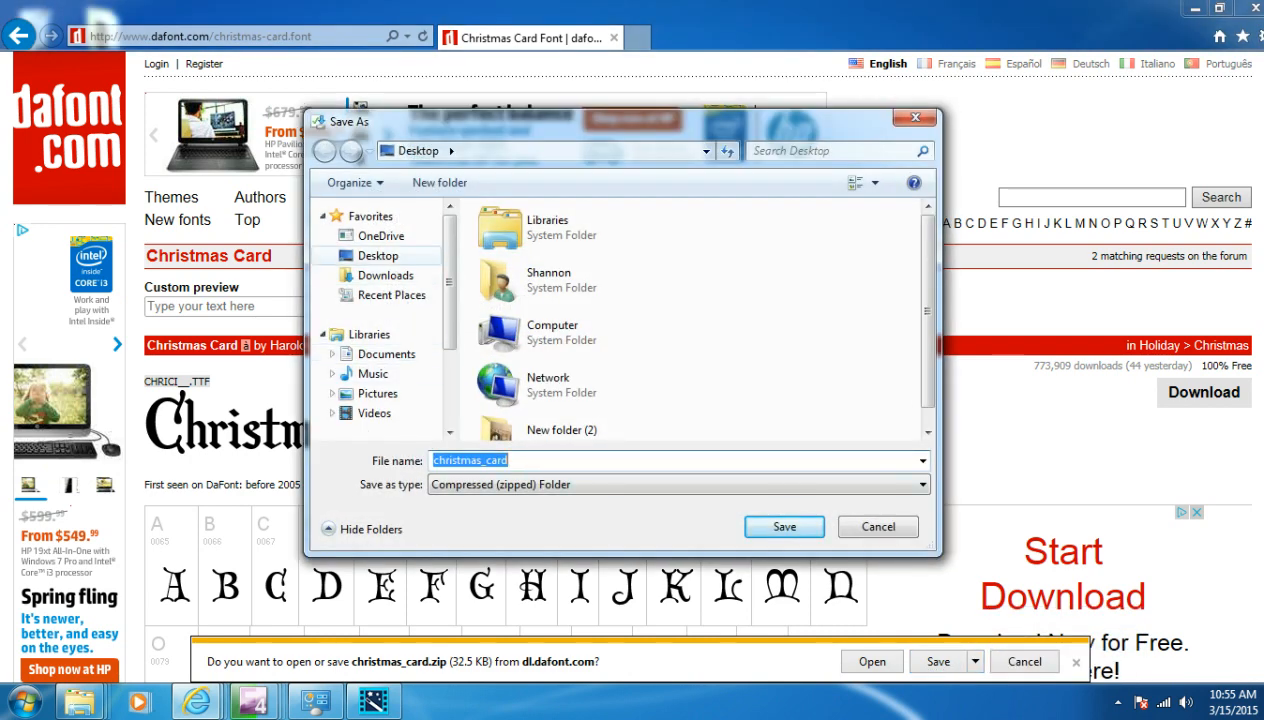
left_click(378, 255)
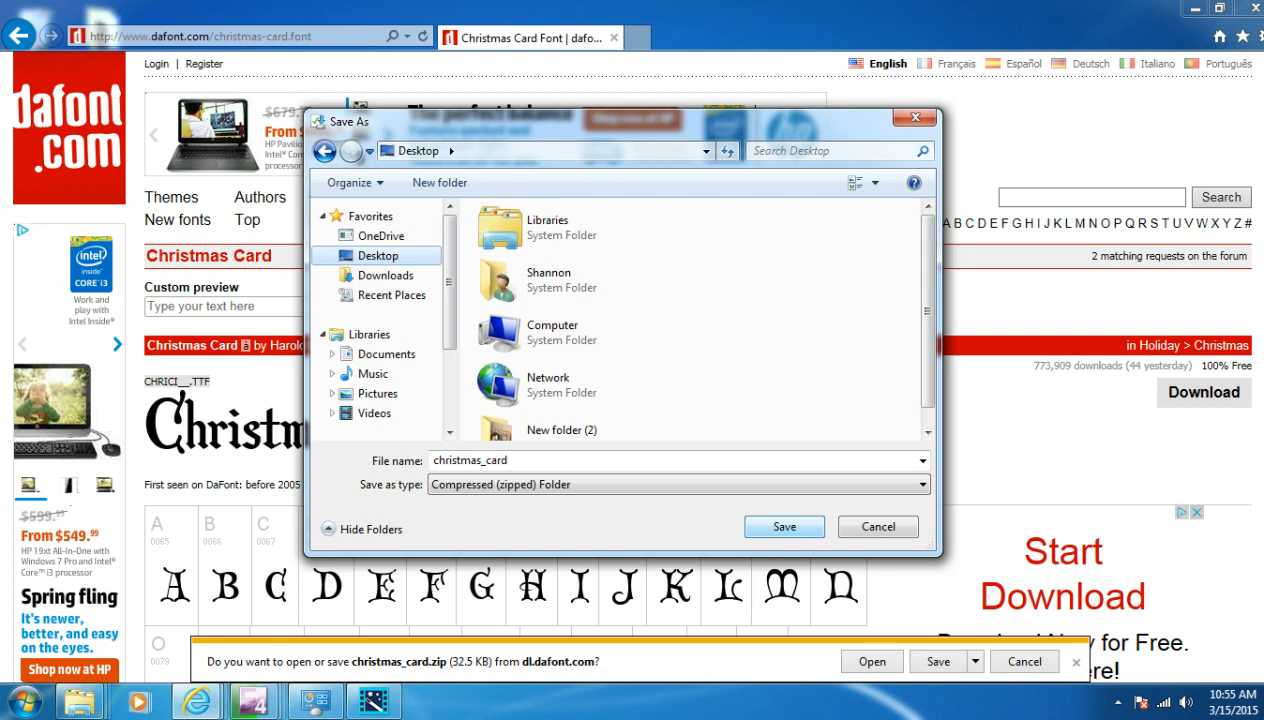
key("Return")
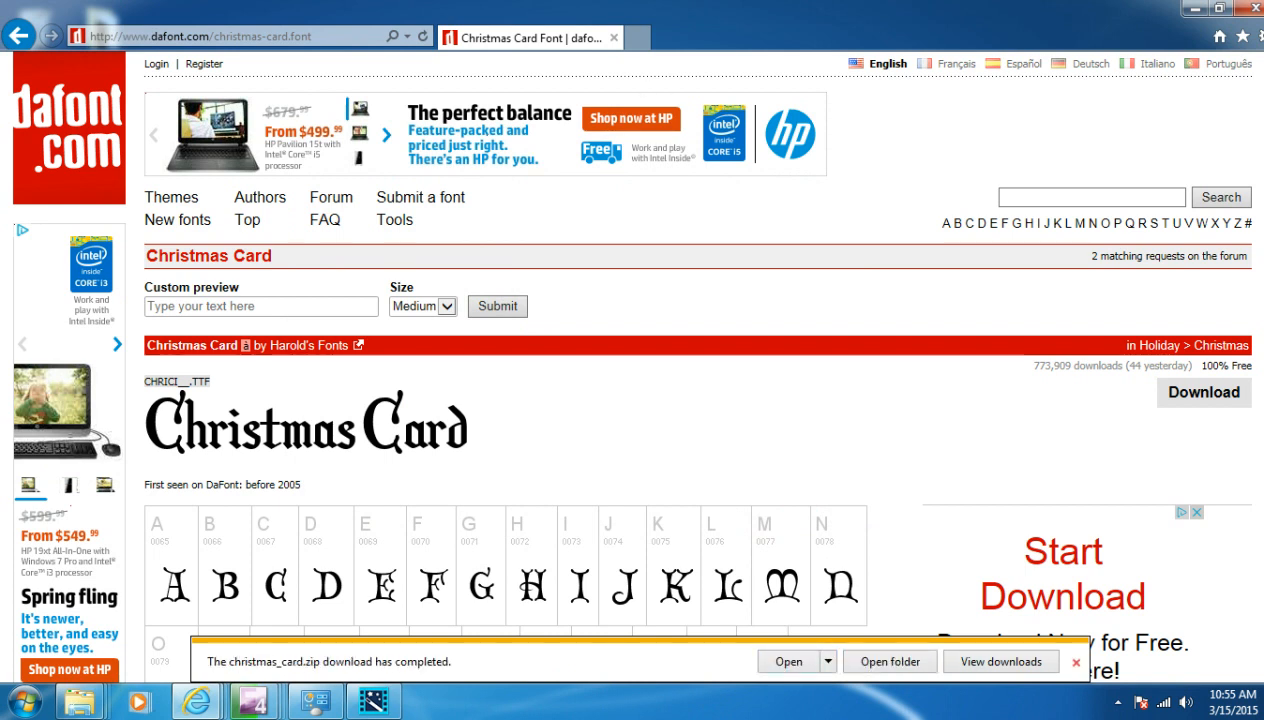
left_click(1075, 662)
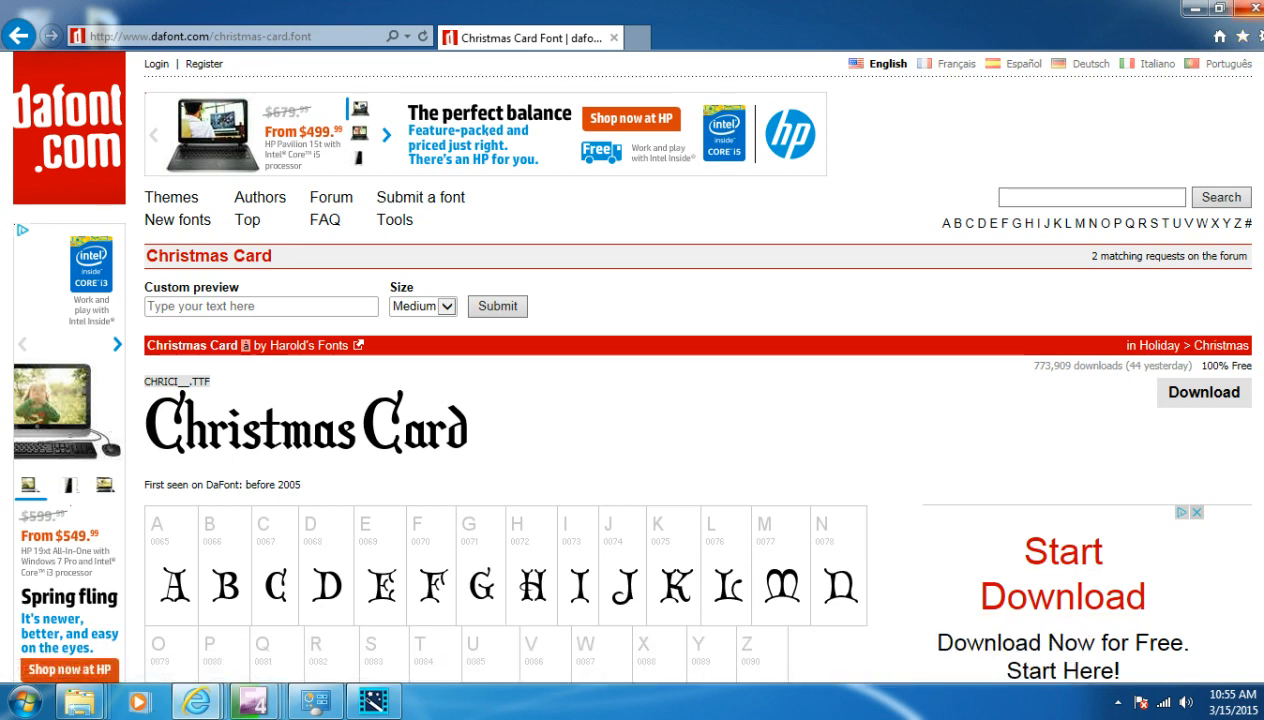
Minimize the browser, extract the christmas_card archive to a folder on the desktop and close the extracted folder's window
left_click(1195, 9)
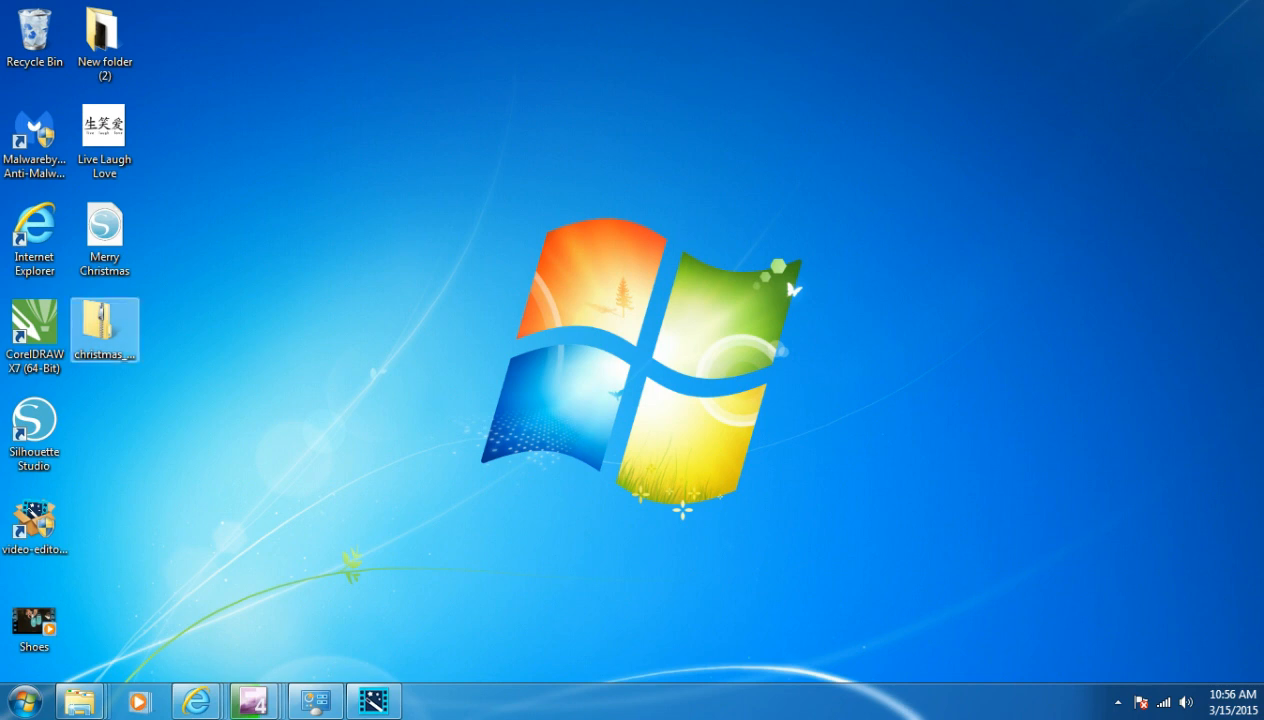
right_click(108, 339)
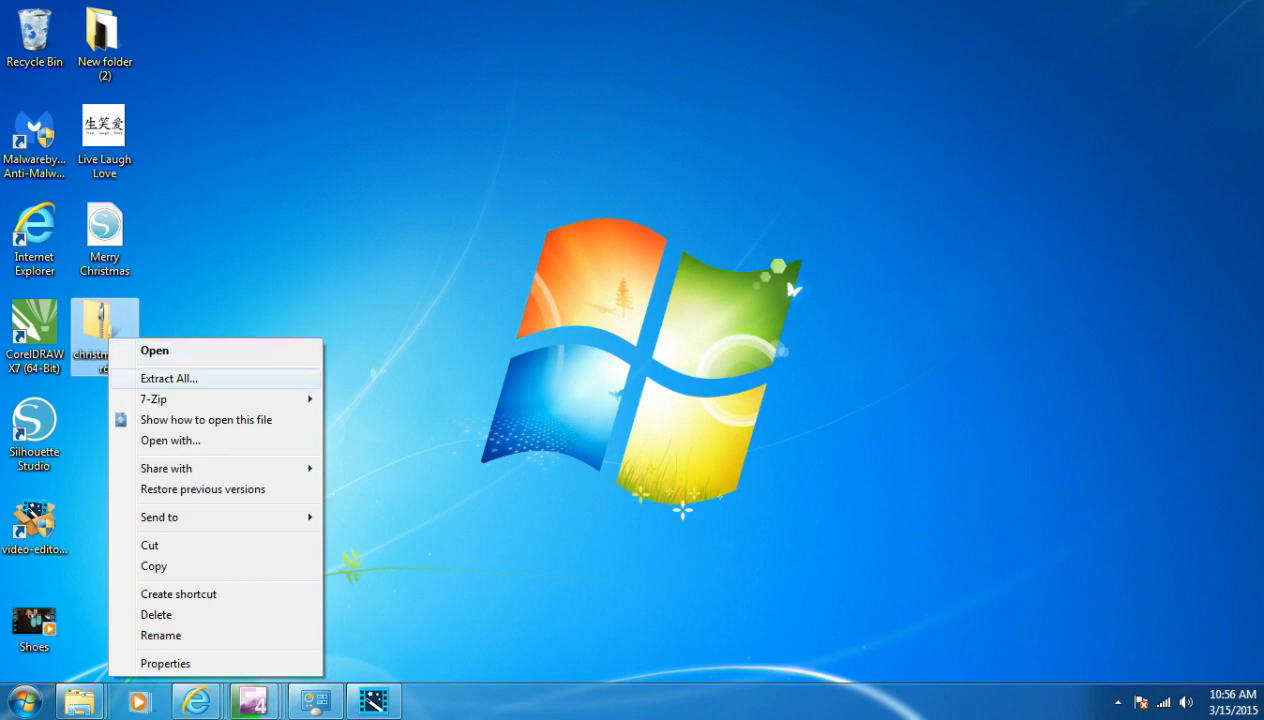
left_click(169, 378)
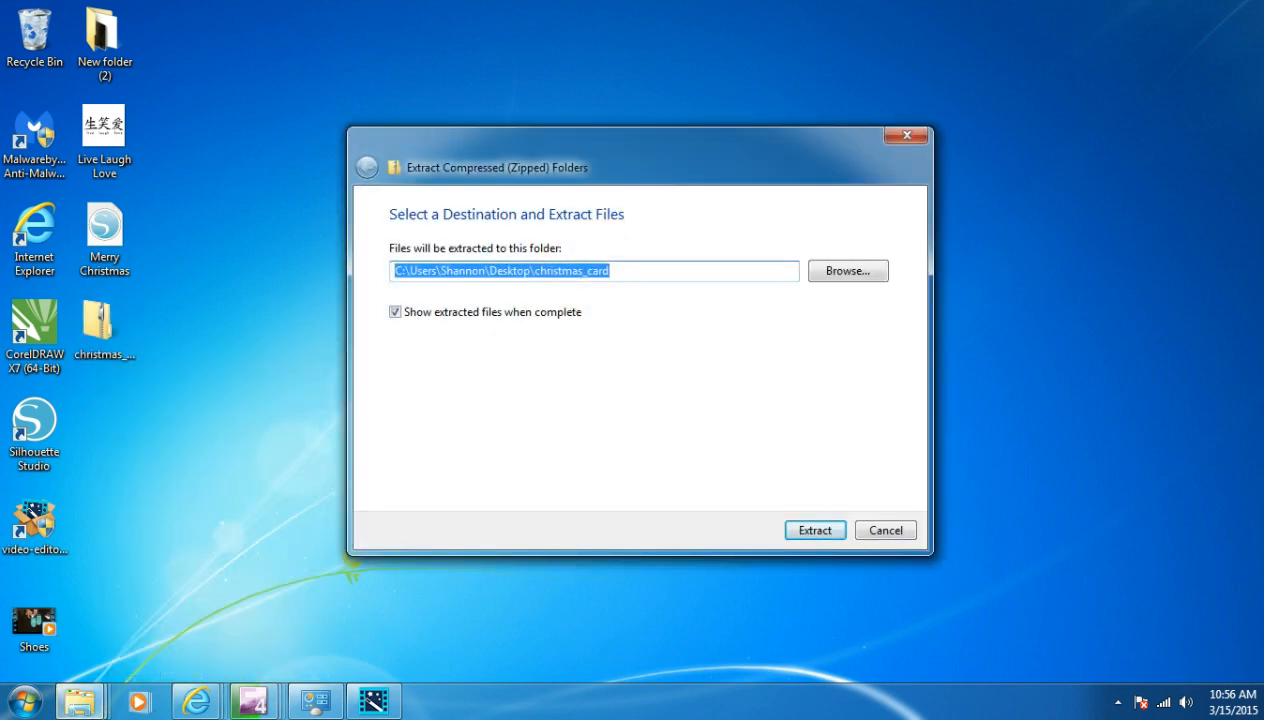
left_click(815, 530)
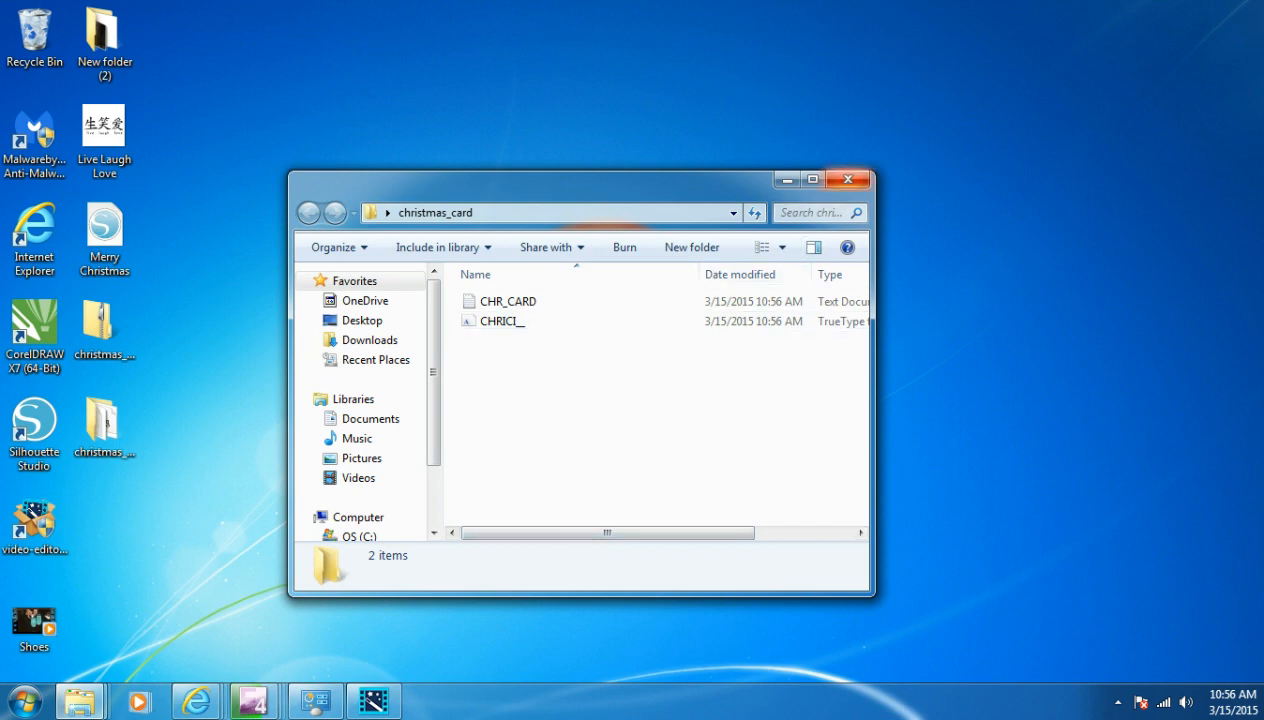
left_click(848, 179)
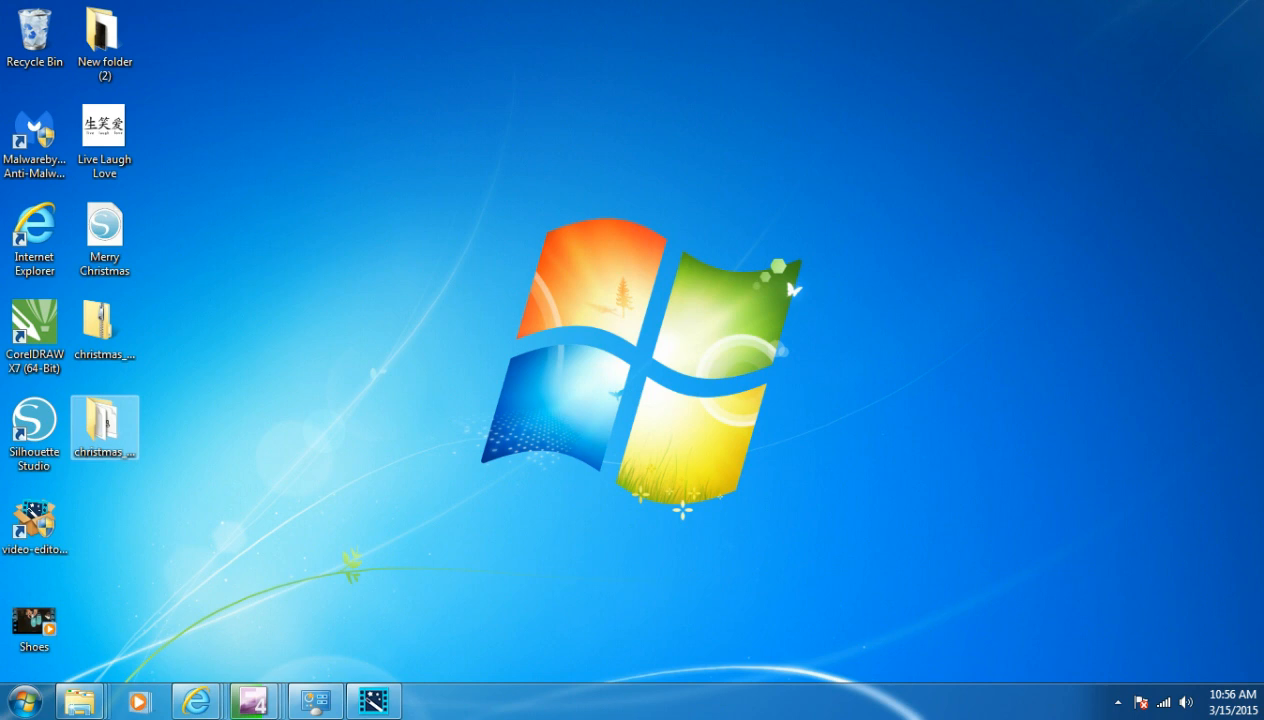
Open the extracted christmas_card folder and widen its window to show the file types
left_click(104, 328)
double_click(104, 422)
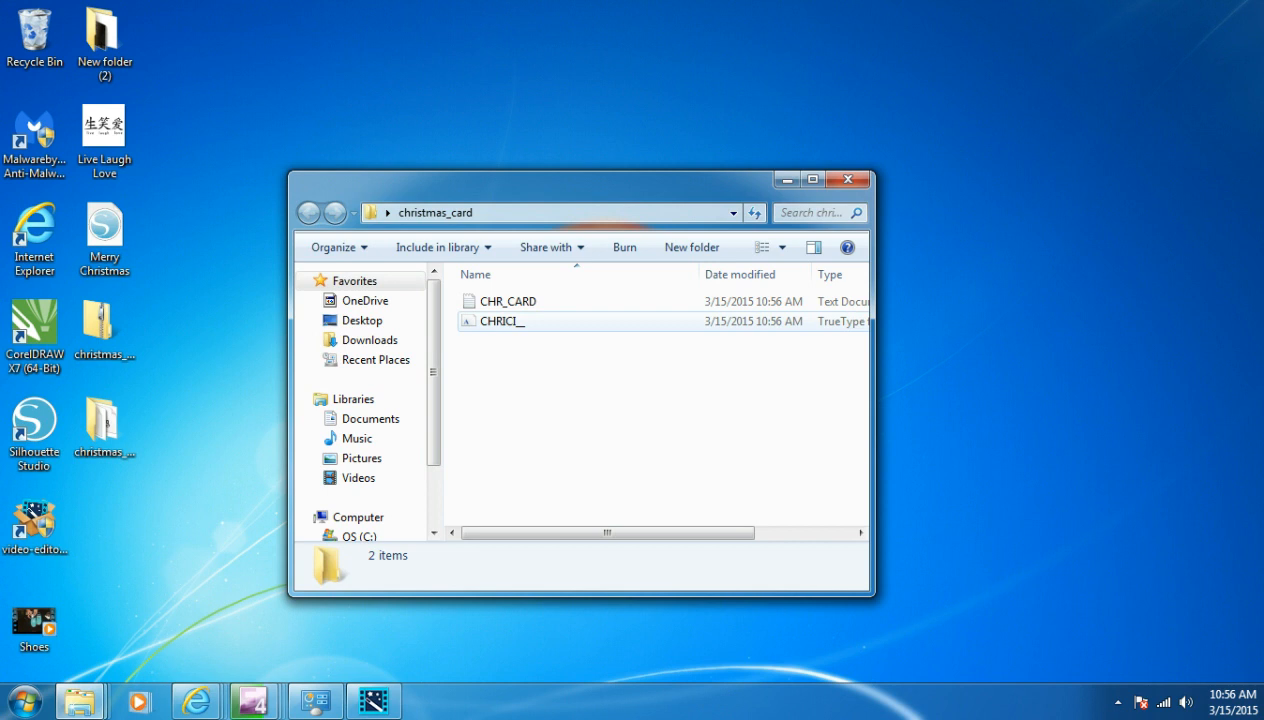
left_click(560, 120)
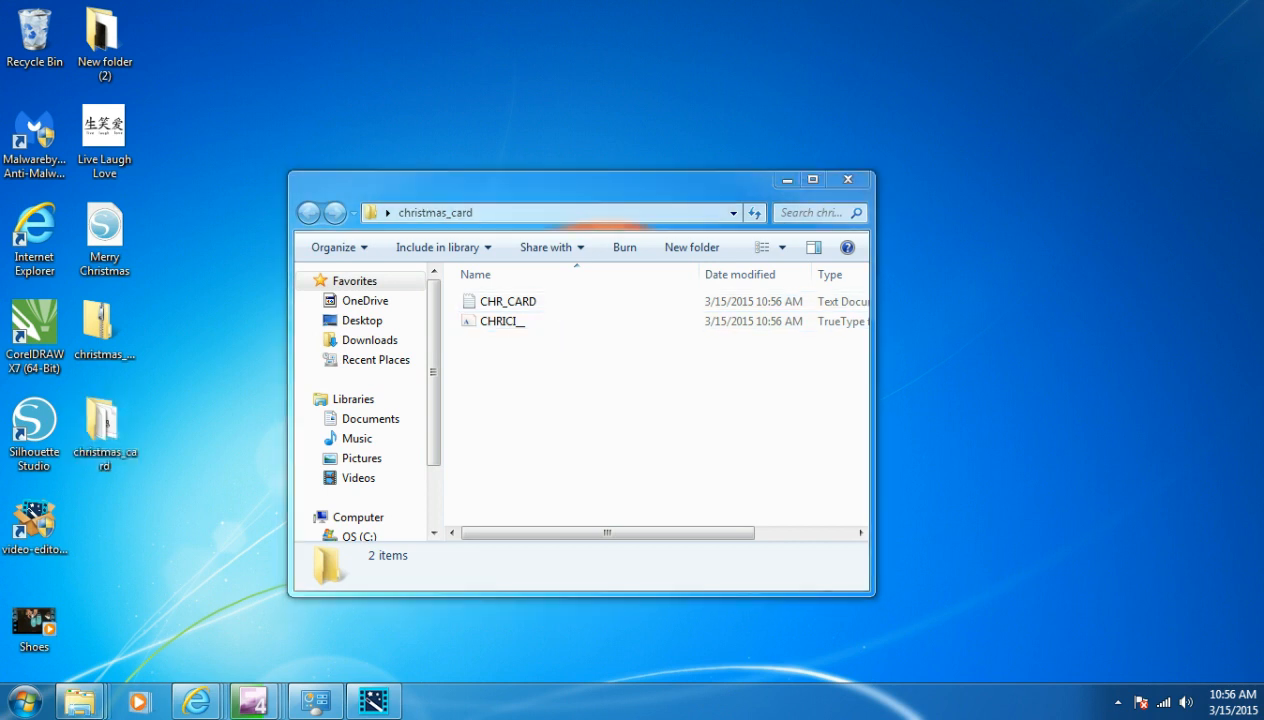
left_click_drag(875, 390, 985, 390)
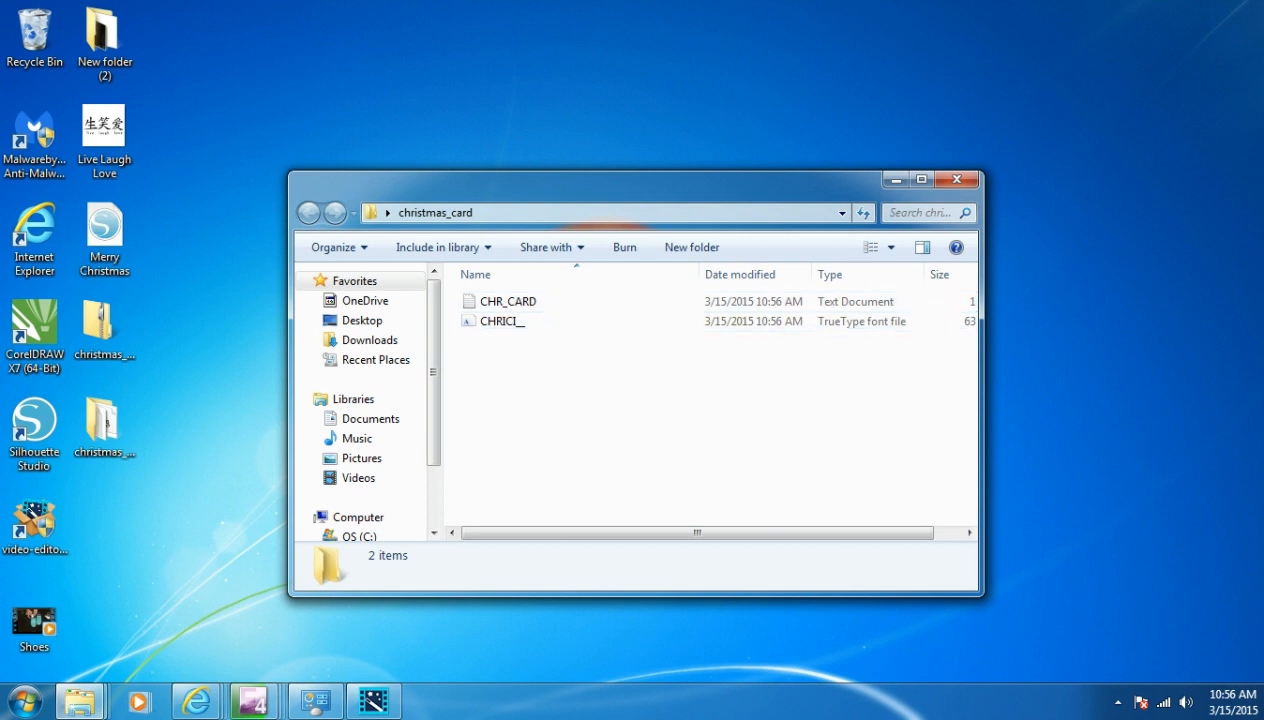
Search Windows for "font" and open the Control Panel's Fonts folder
left_click(24, 700)
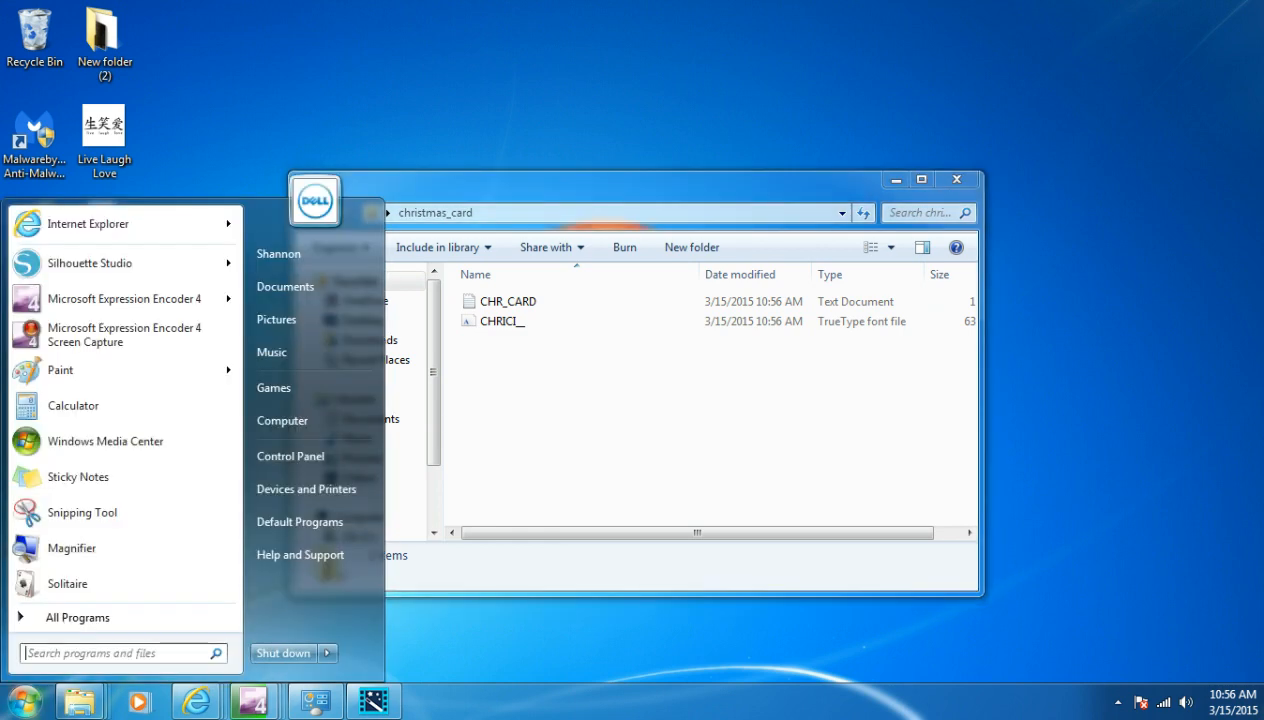
type("font")
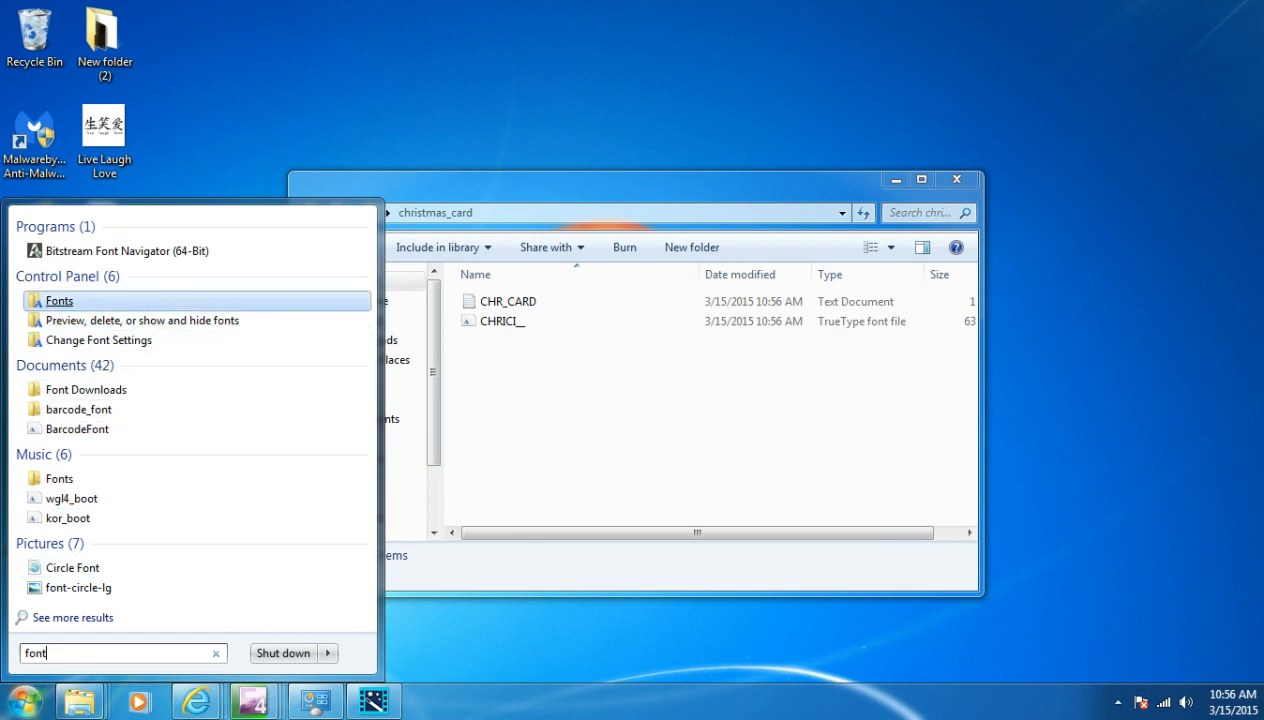
left_click(59, 301)
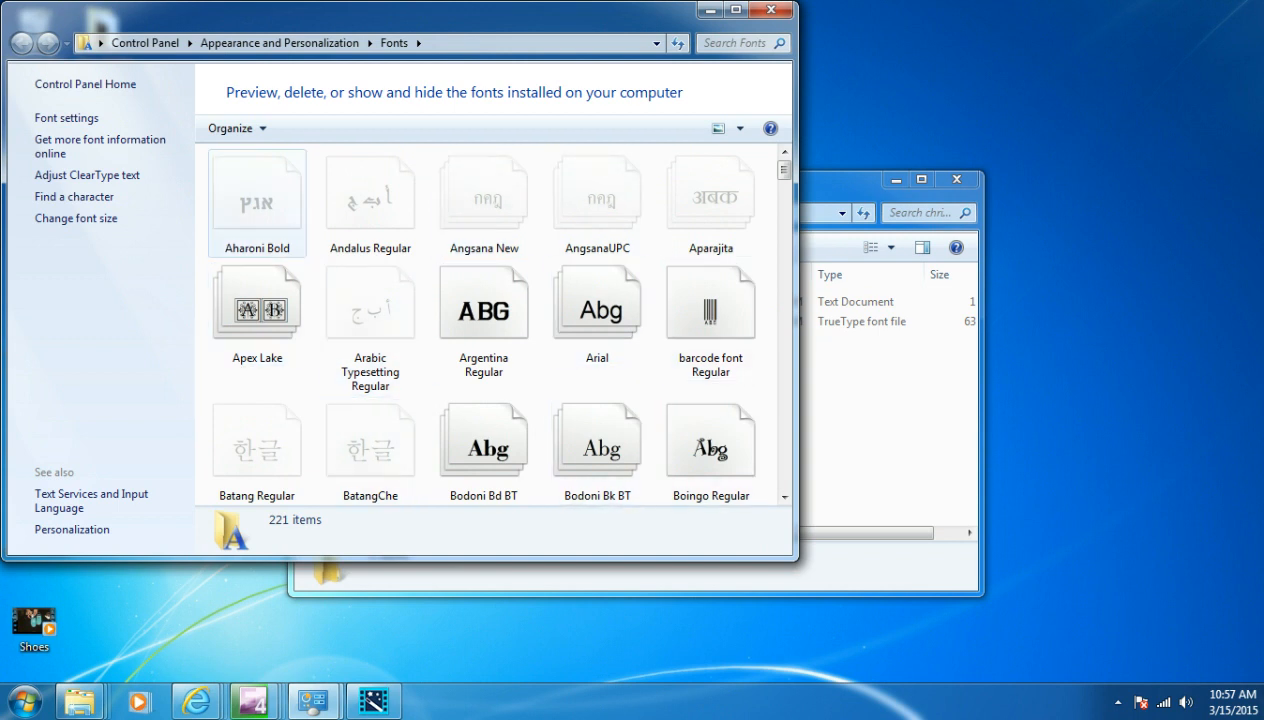
Place the christmas_card window beside the Fonts window and install the CHRICI__ TrueType file by copying it into Fonts
left_click(888, 420)
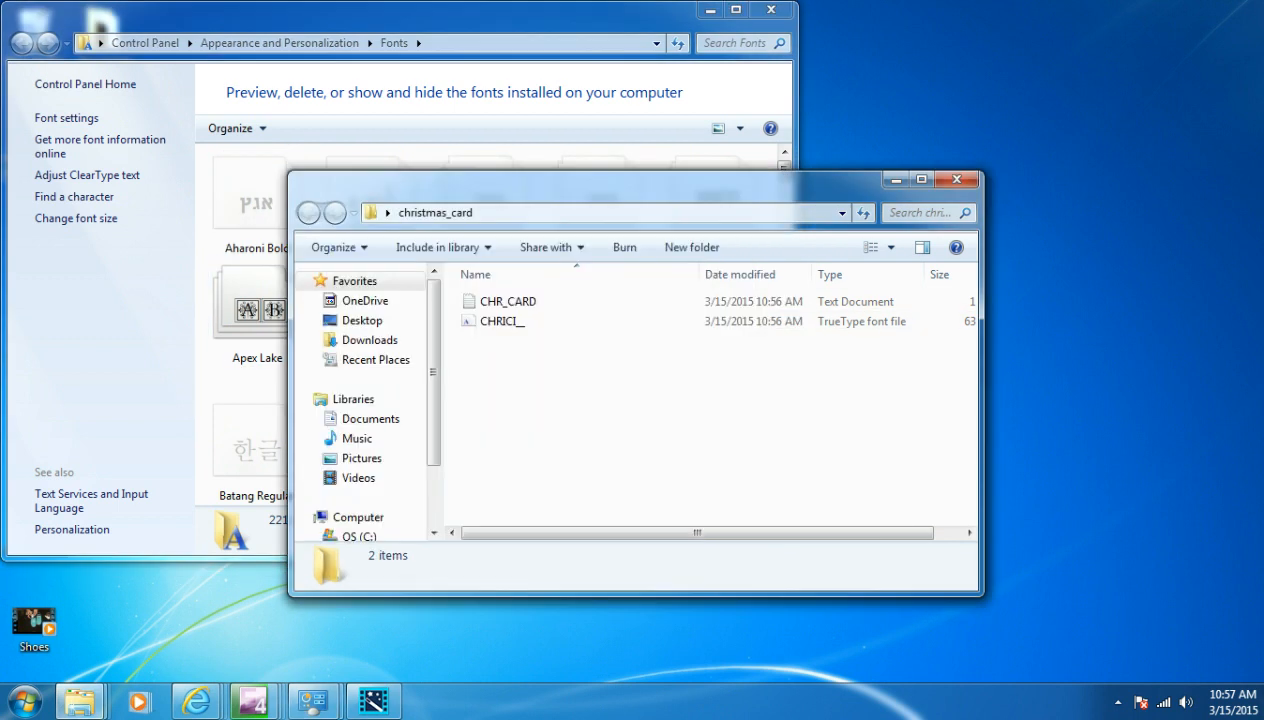
left_click_drag(640, 180, 932, 174)
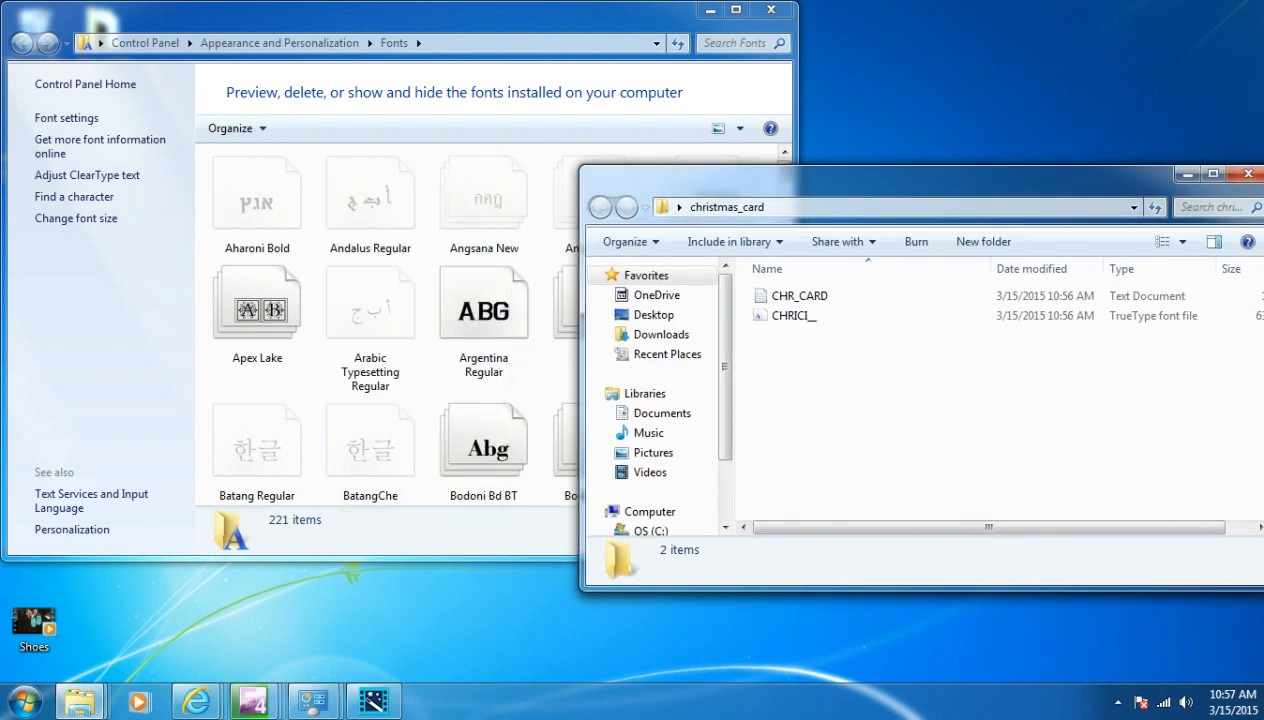
left_click(790, 316)
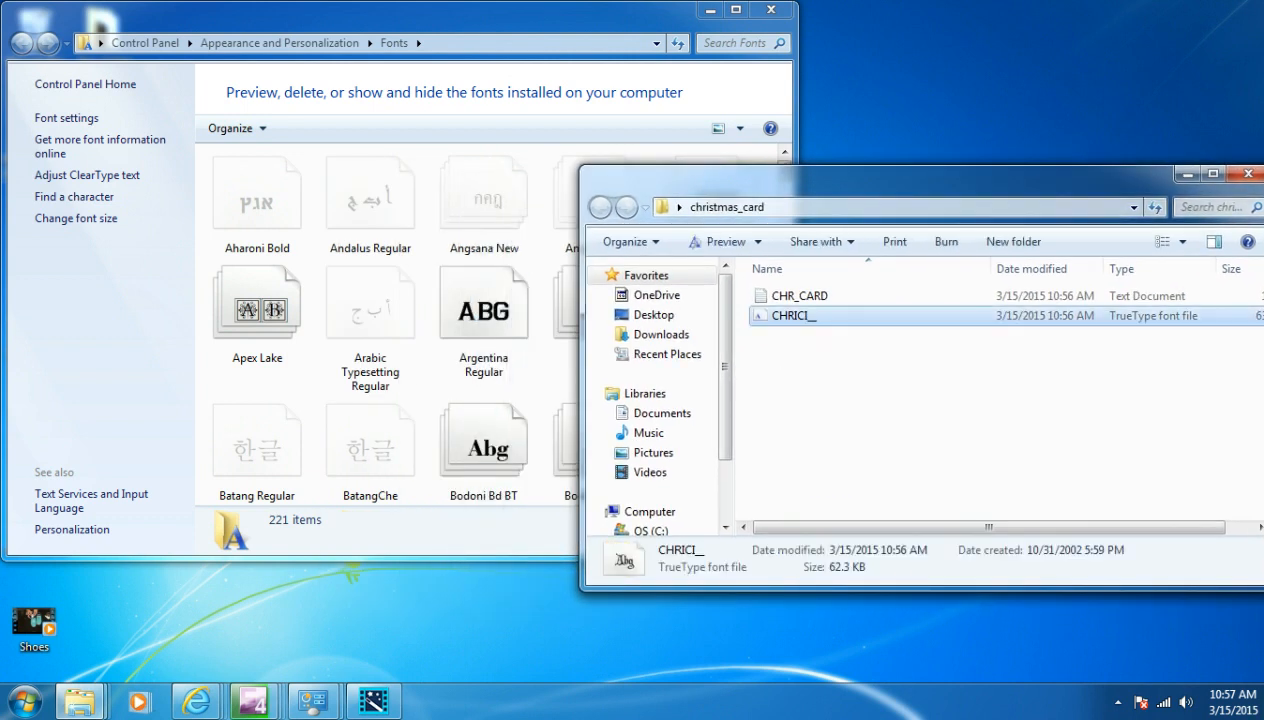
left_click_drag(790, 316, 370, 345)
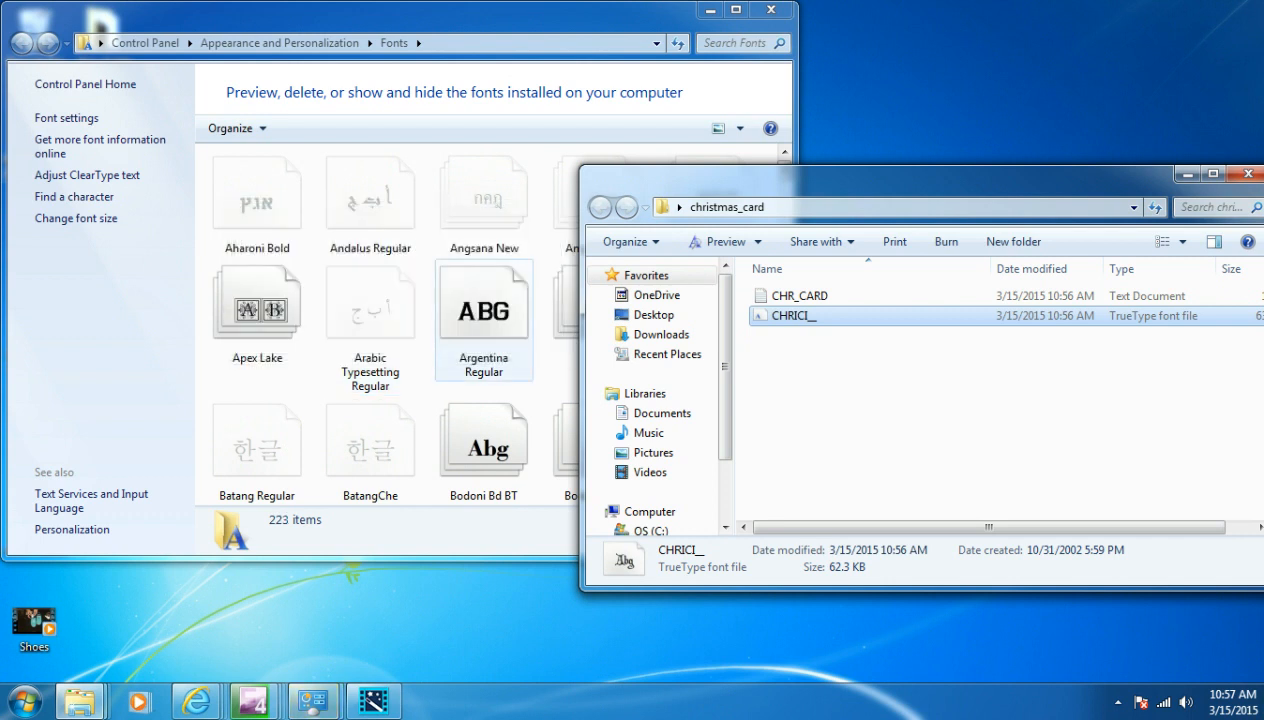
Close the christmas_card folder window and the Fonts window
left_click_drag(900, 180, 635, 204)
left_click(983, 198)
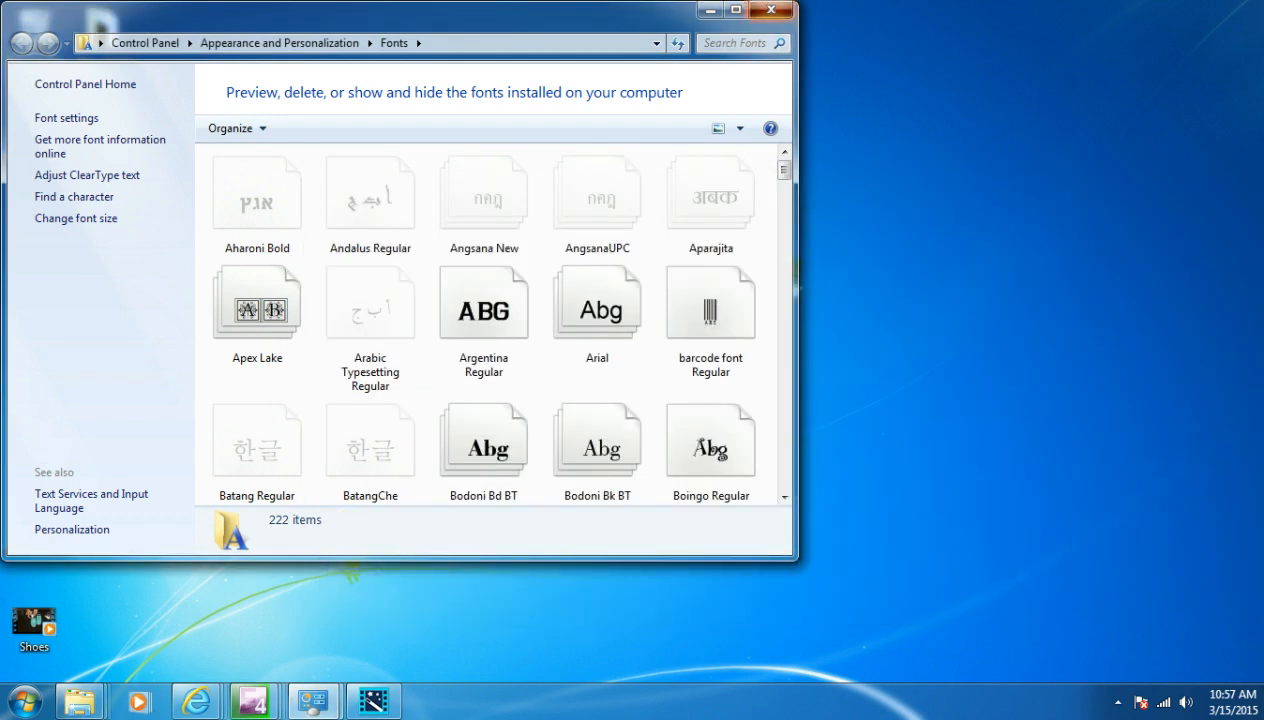
left_click(771, 10)
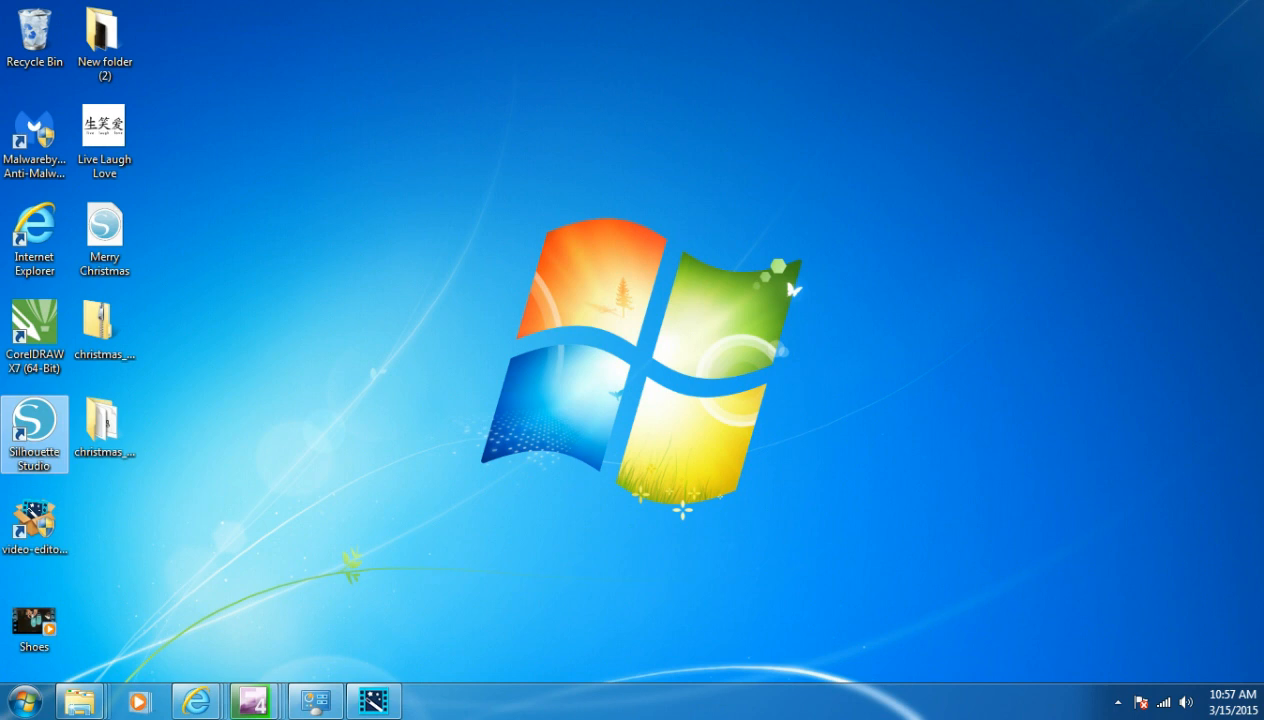
Start Silhouette Studio and open the Merry Christmas document from the Desktop
double_click(34, 425)
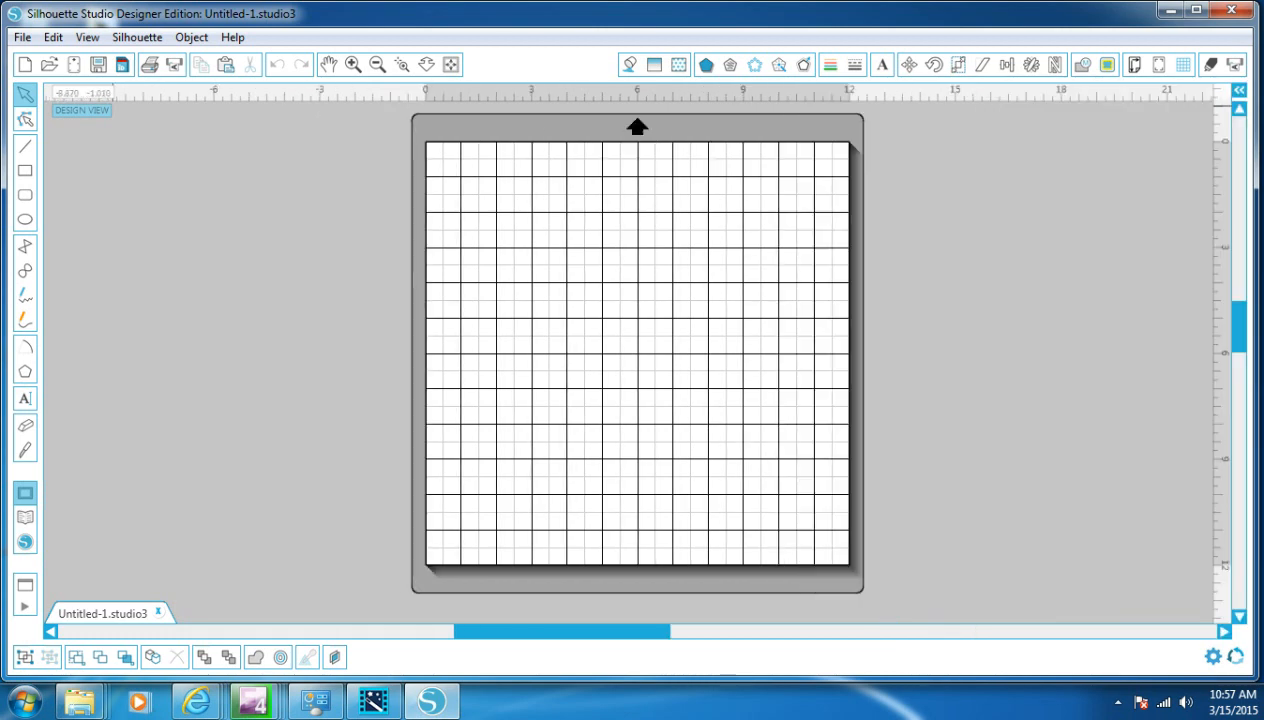
left_click(22, 37)
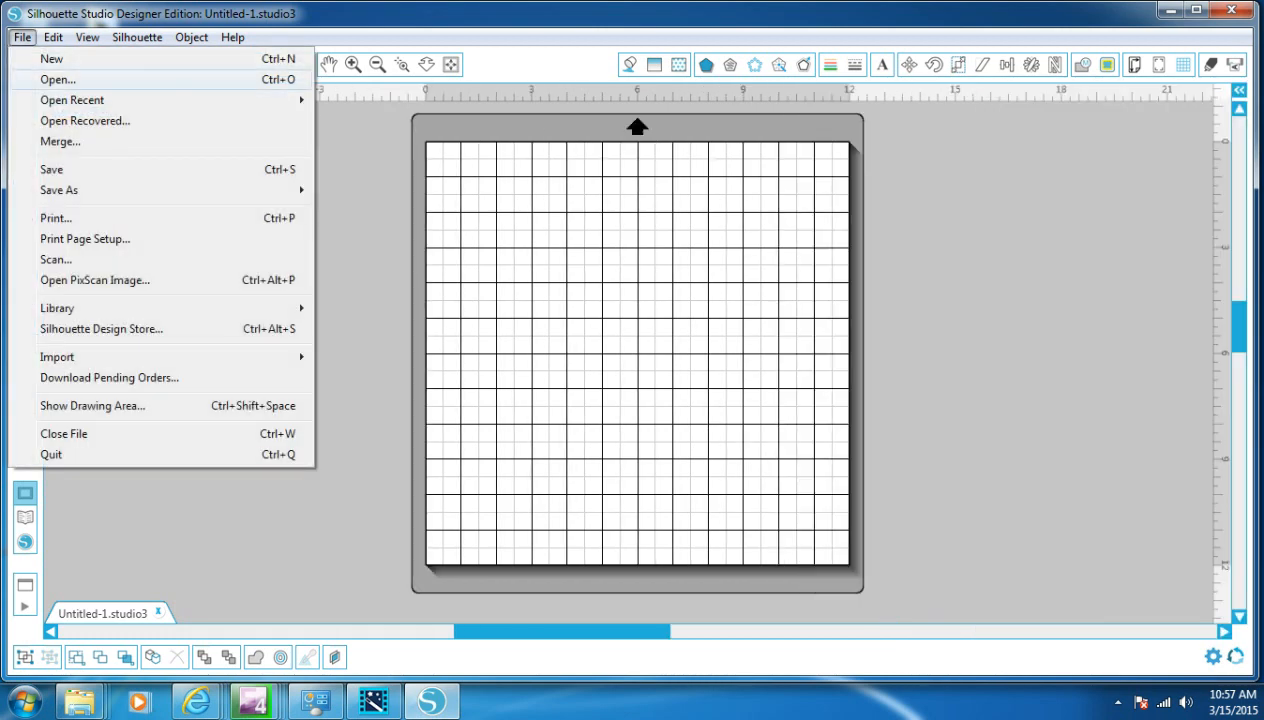
left_click(58, 79)
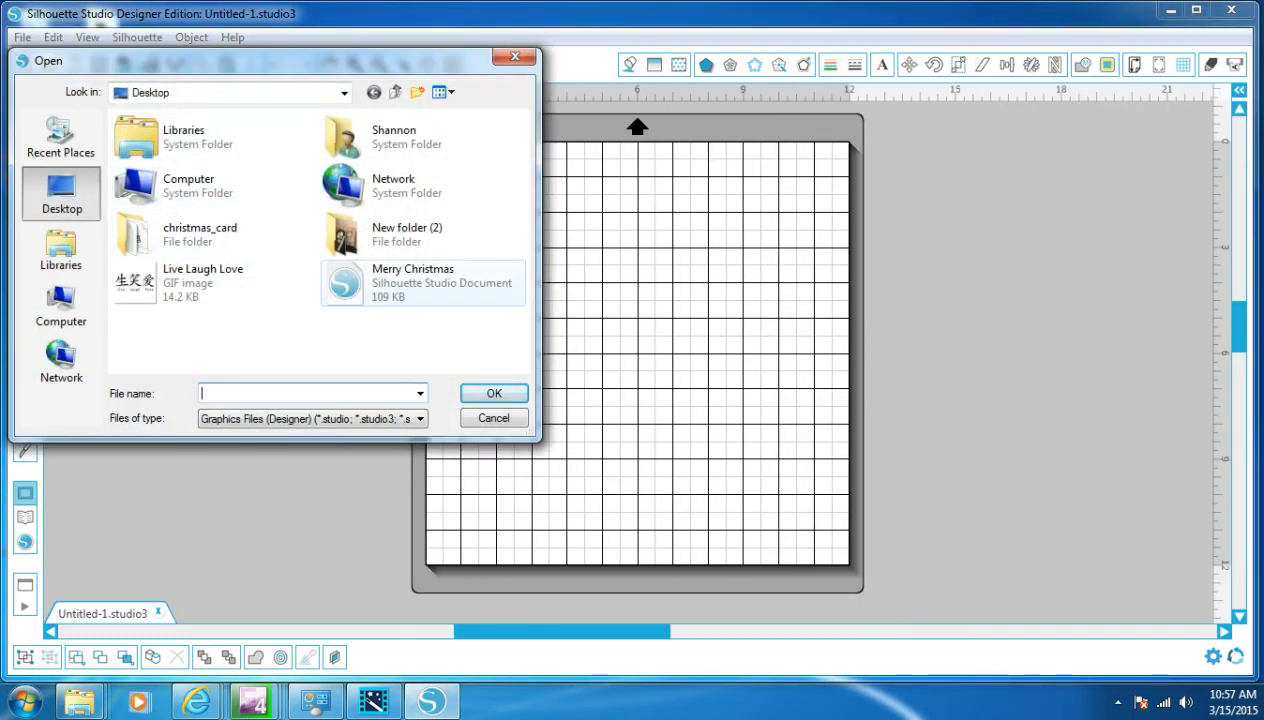
double_click(413, 283)
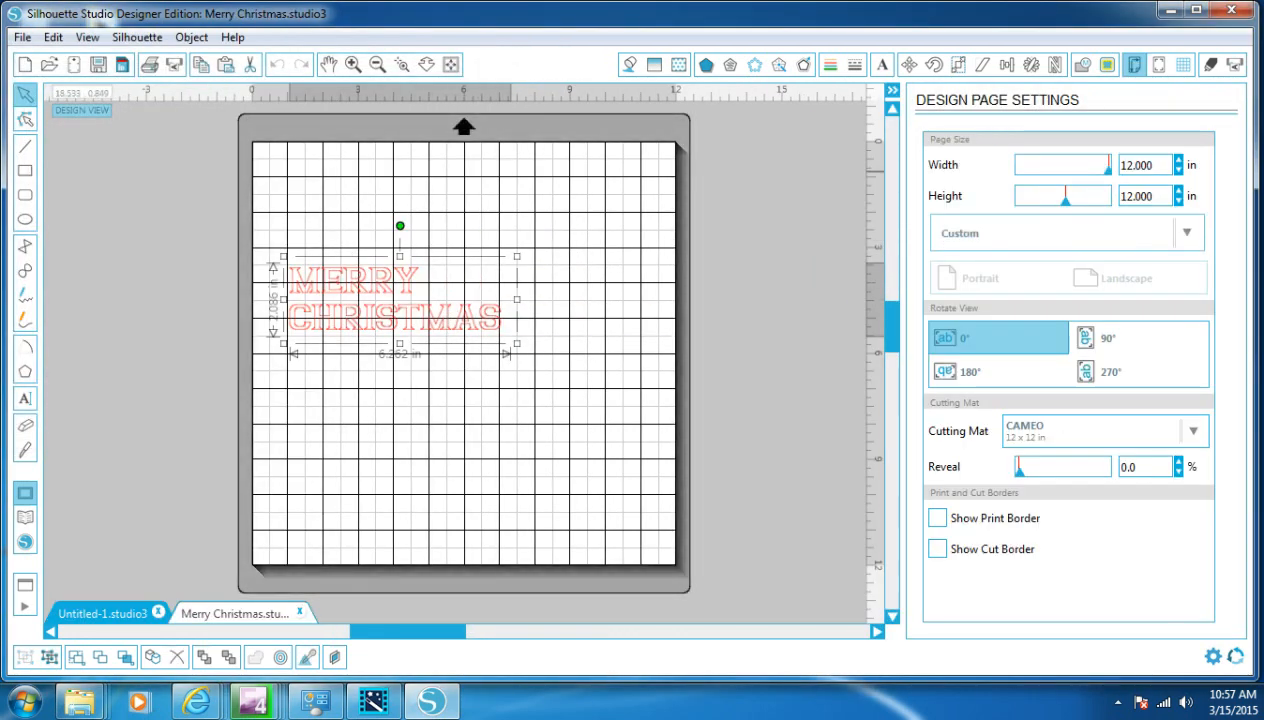
Change the font of the Merry Christmas text to Christmas Card
left_click(882, 64)
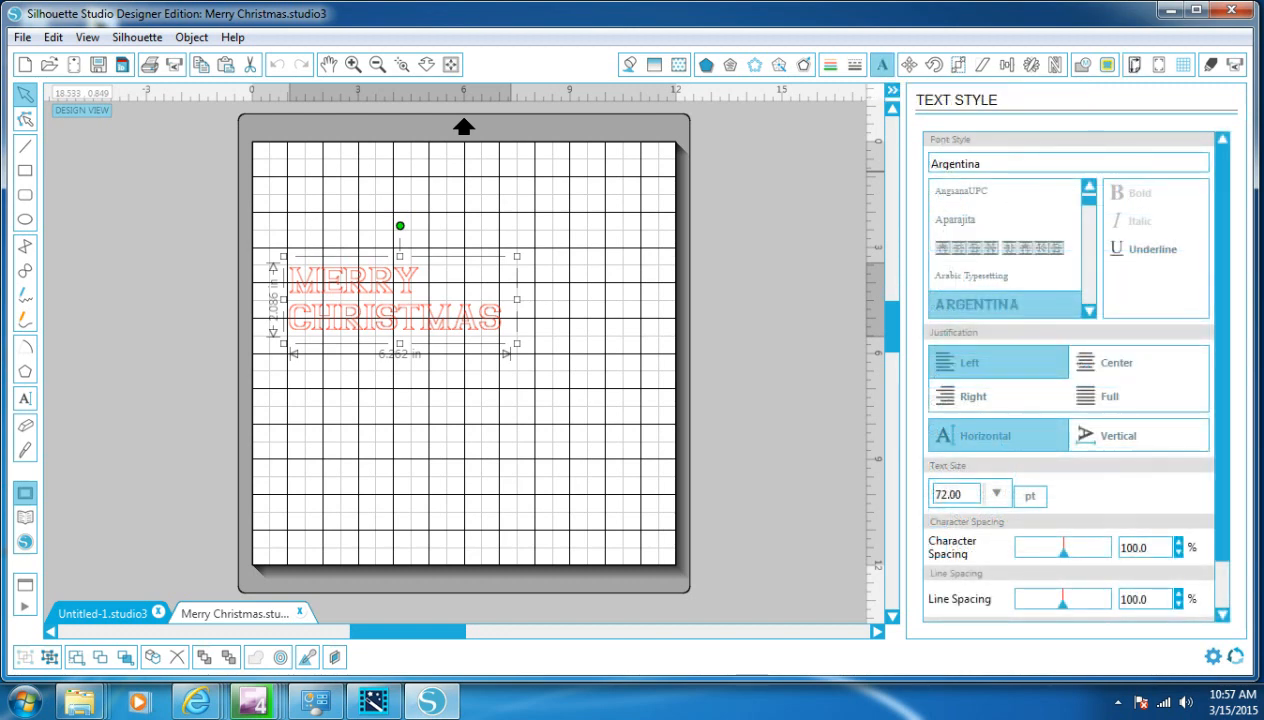
left_click(962, 163)
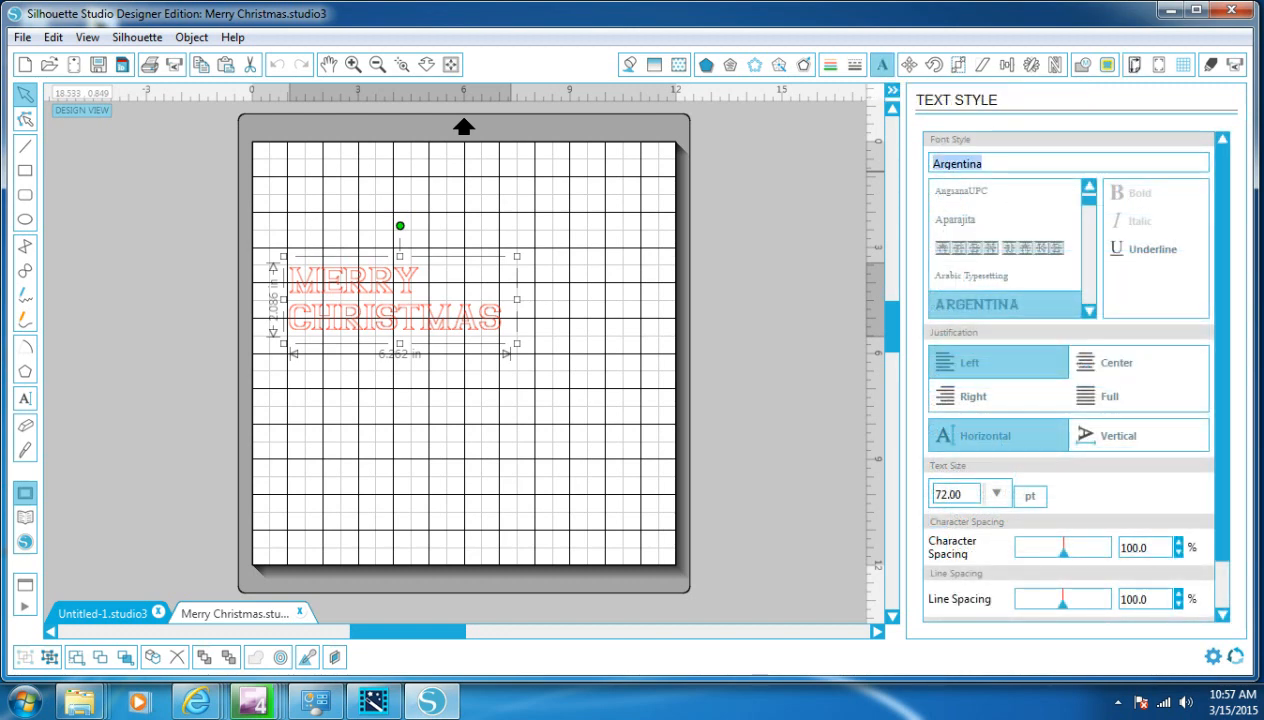
type("christmas Card")
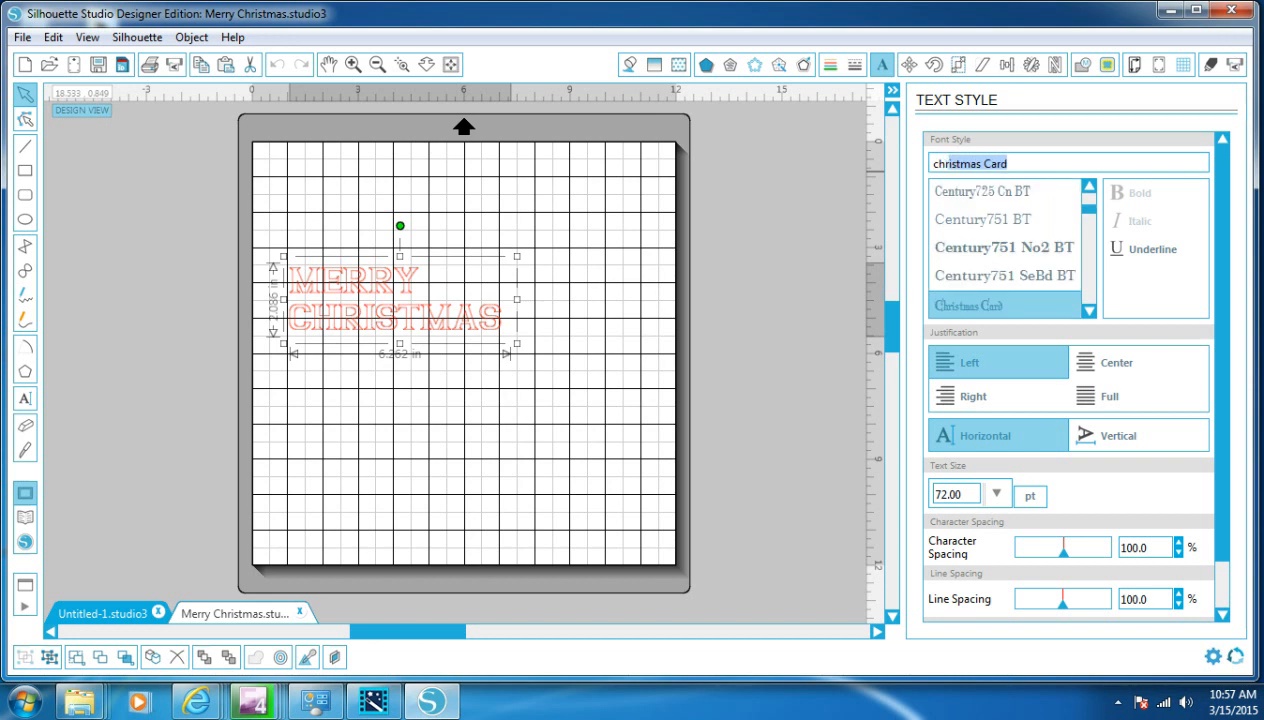
key("Return")
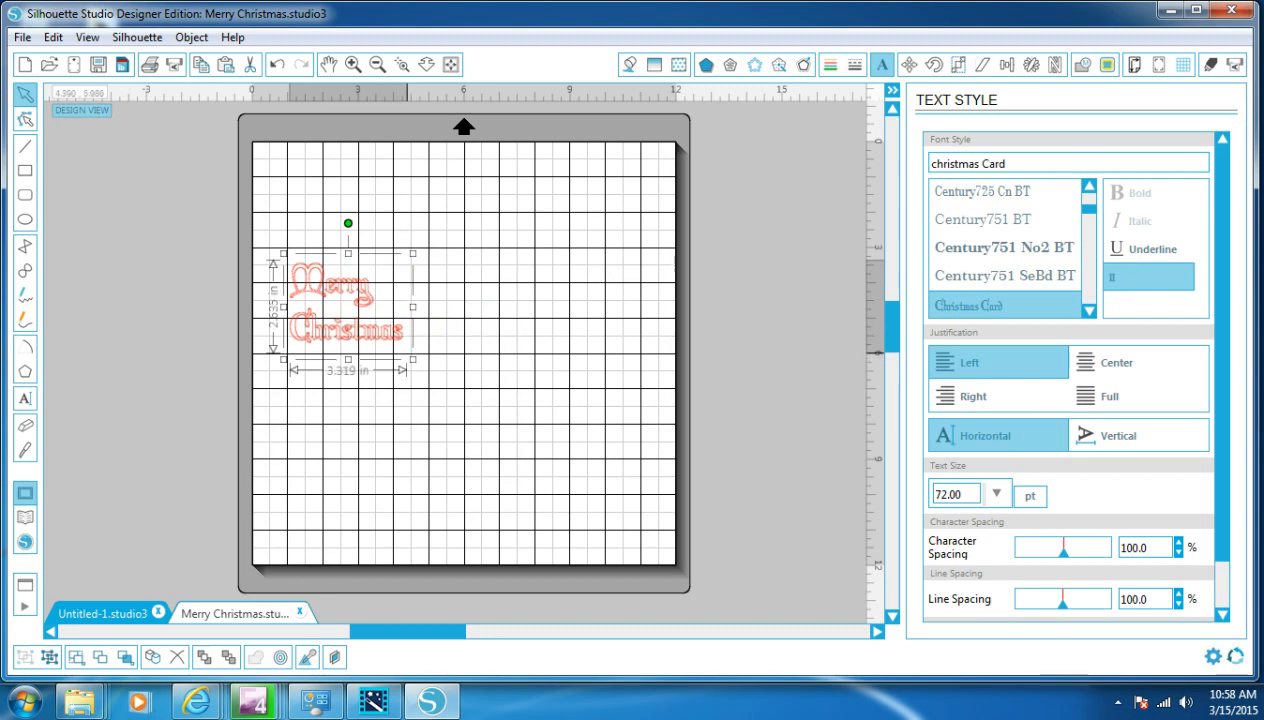
Enlarge the lettering freehand to about 8.5 by 5.8 in and move it toward the page's upper edge
left_click_drag(412, 359, 560, 476)
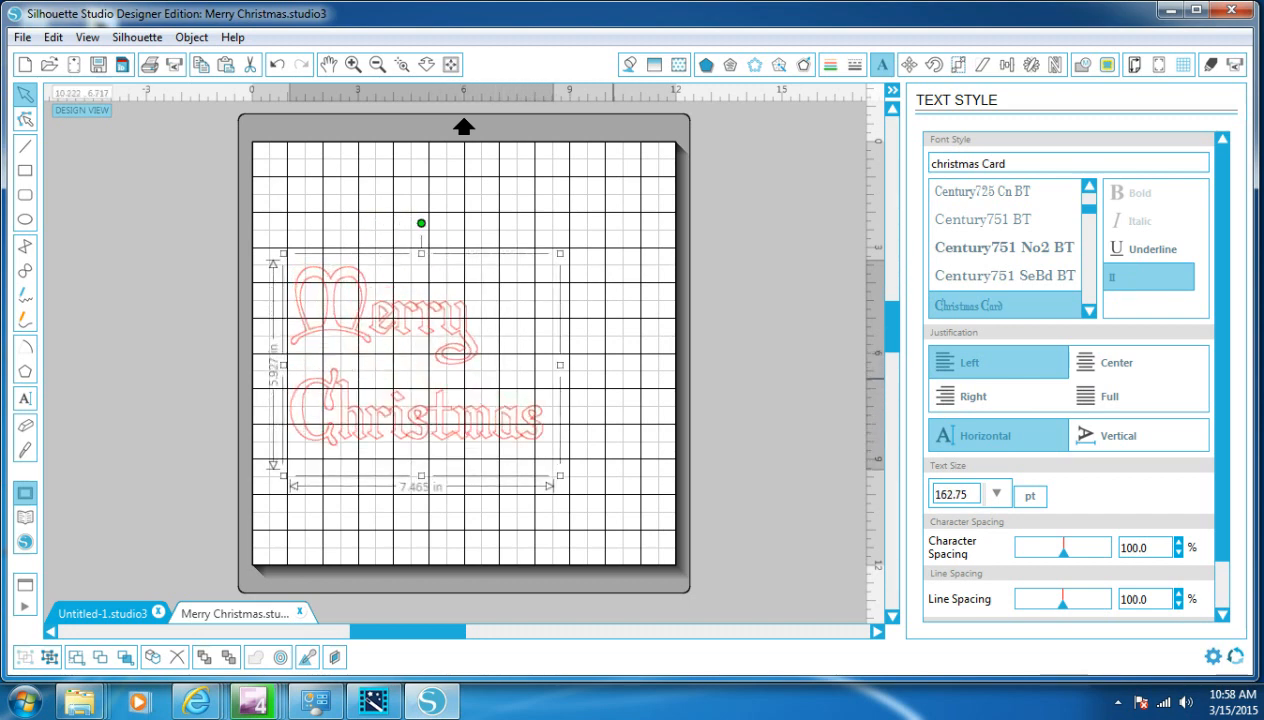
left_click_drag(382, 324, 370, 251)
left_click_drag(548, 402, 586, 432)
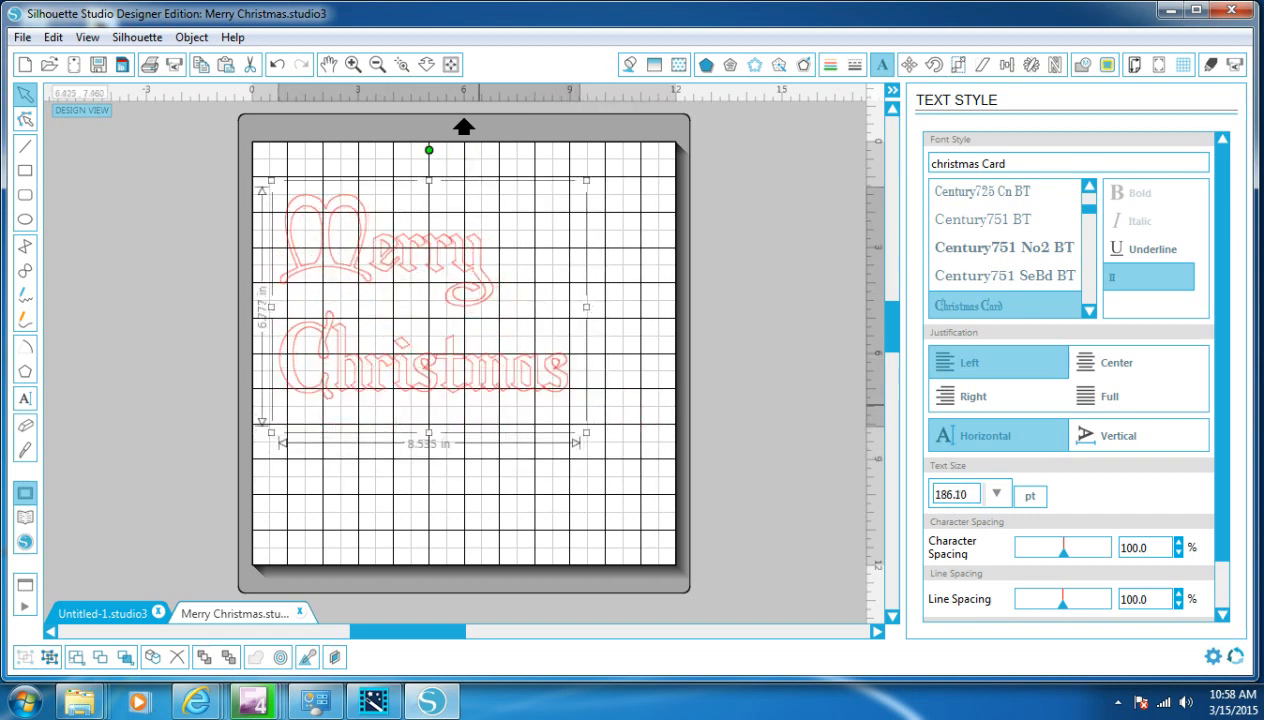
left_click_drag(428, 432, 428, 398)
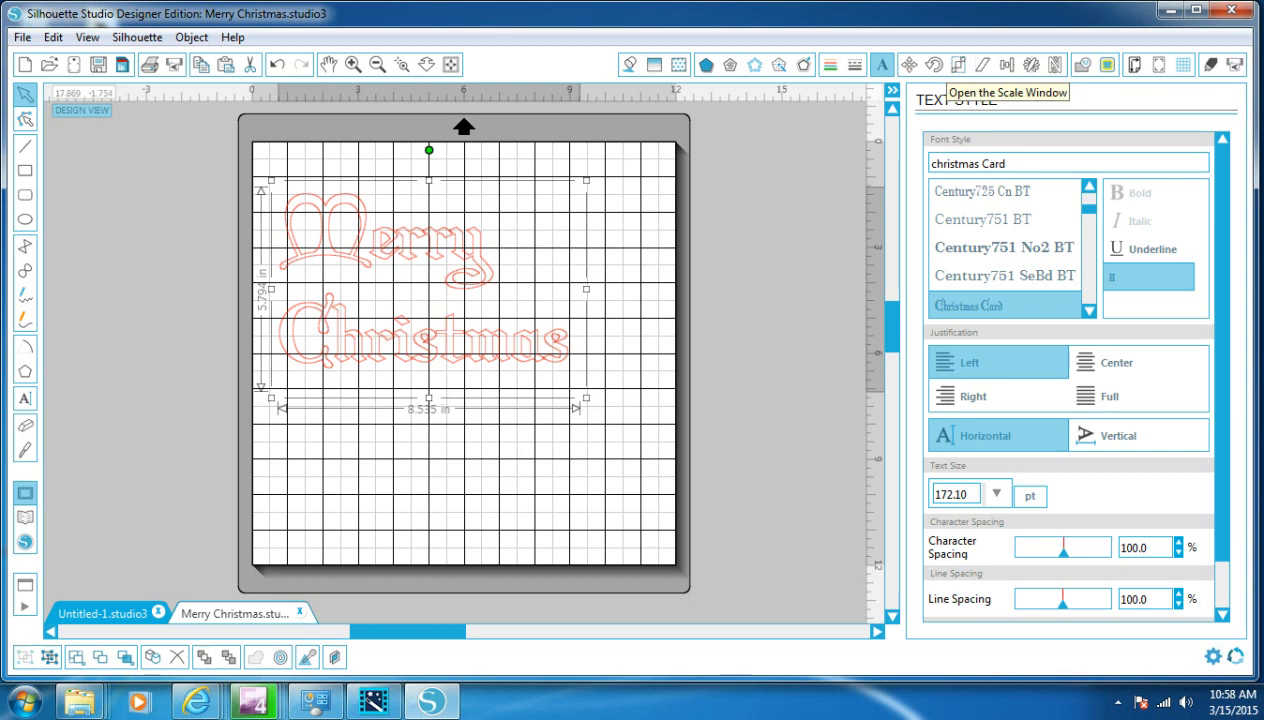
Scale the lettering to a width of 10 in with the aspect ratio locked
left_click(958, 64)
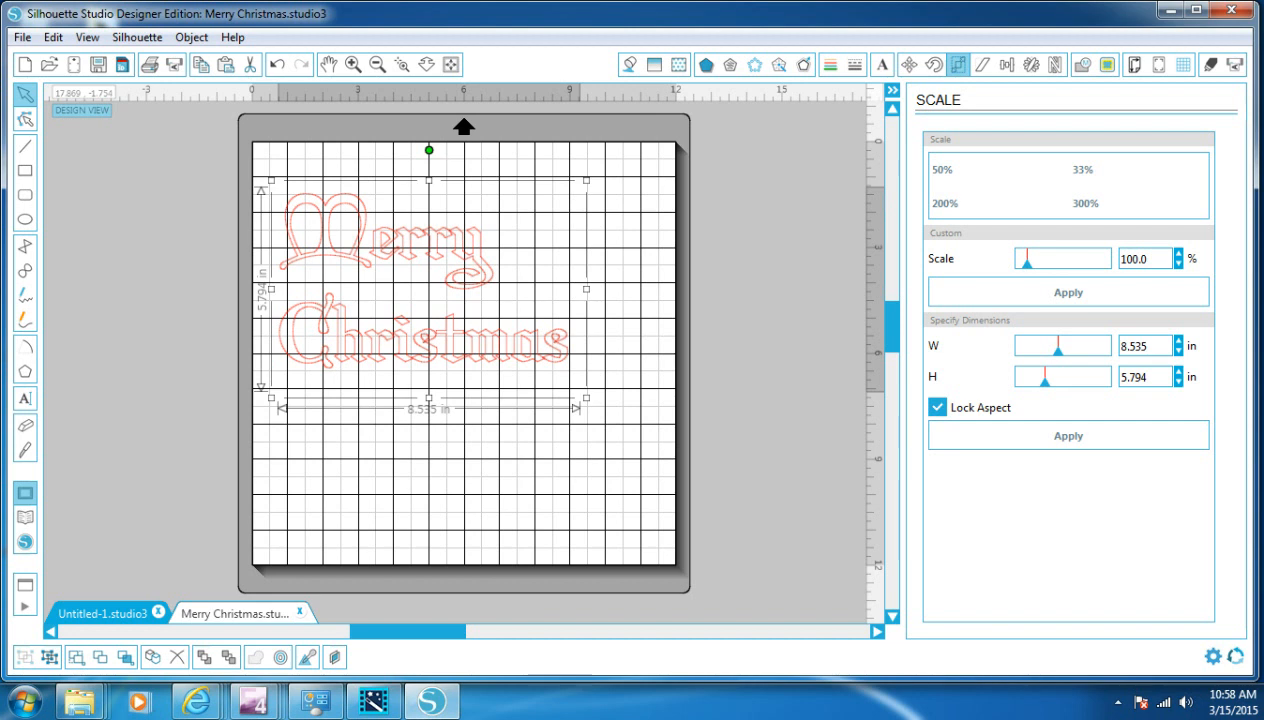
double_click(1145, 346)
type("10.0")
key("Return")
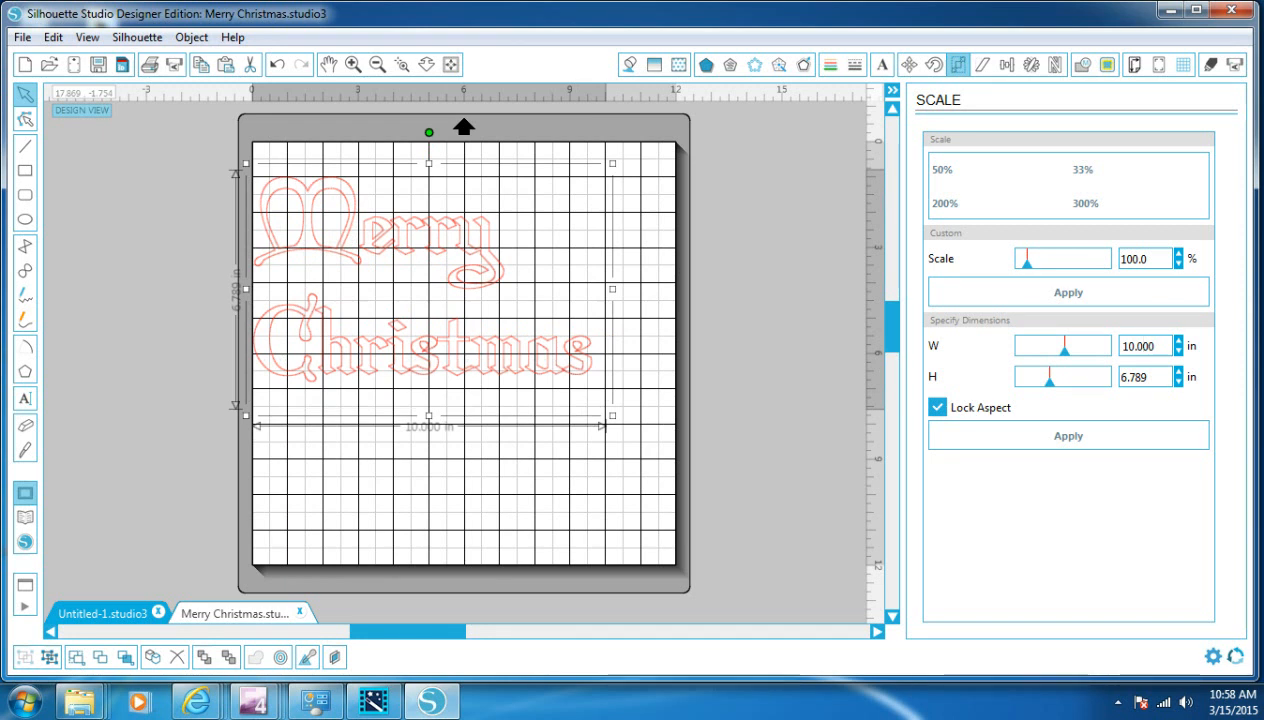
Unlock the aspect ratio and set the lettering to 10 in wide and 8 in high
left_click(937, 407)
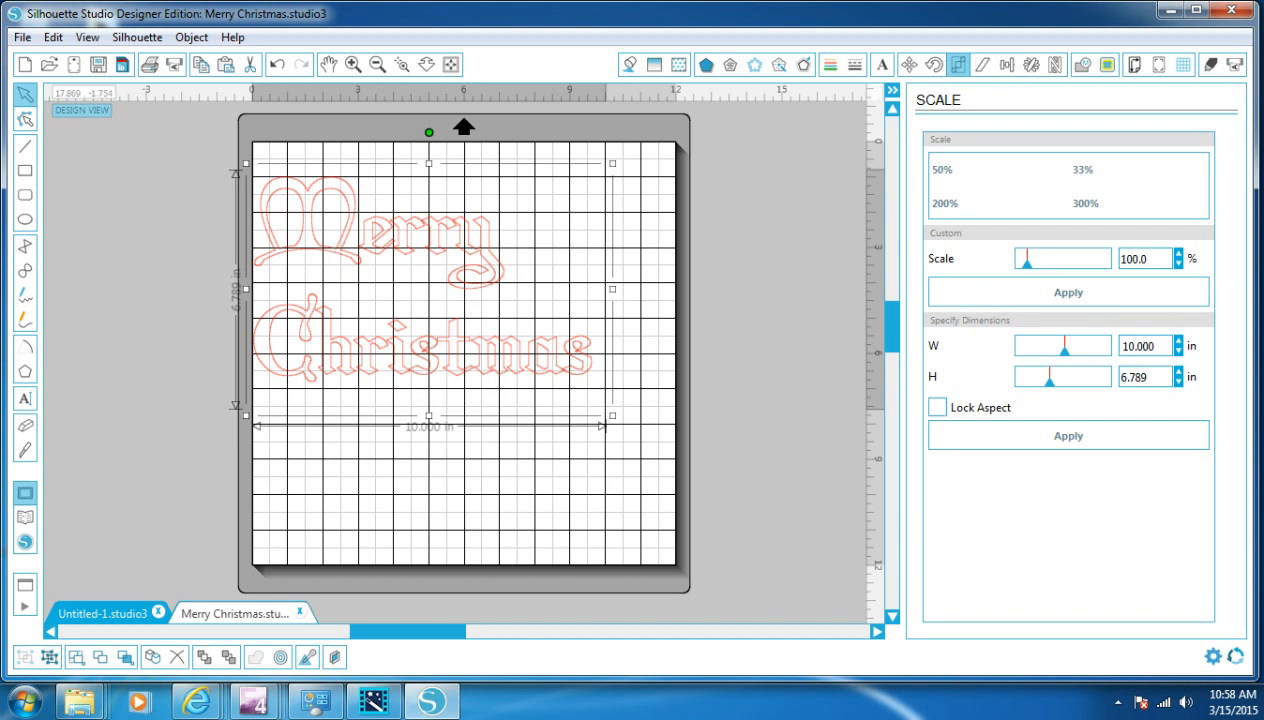
double_click(1138, 346)
type("10.")
key("Tab")
type("8")
key("Return")
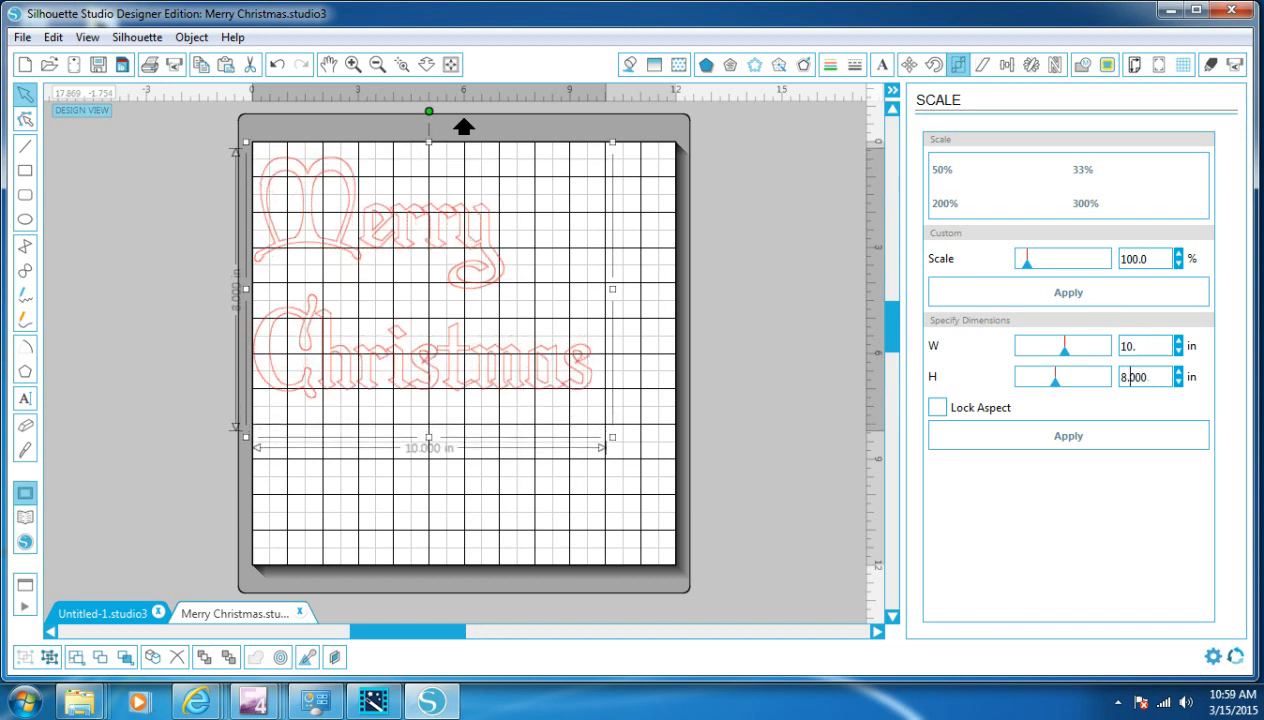
Move the lettering slightly inward from the page's upper-left corner and release its compound path
right_click(452, 388)
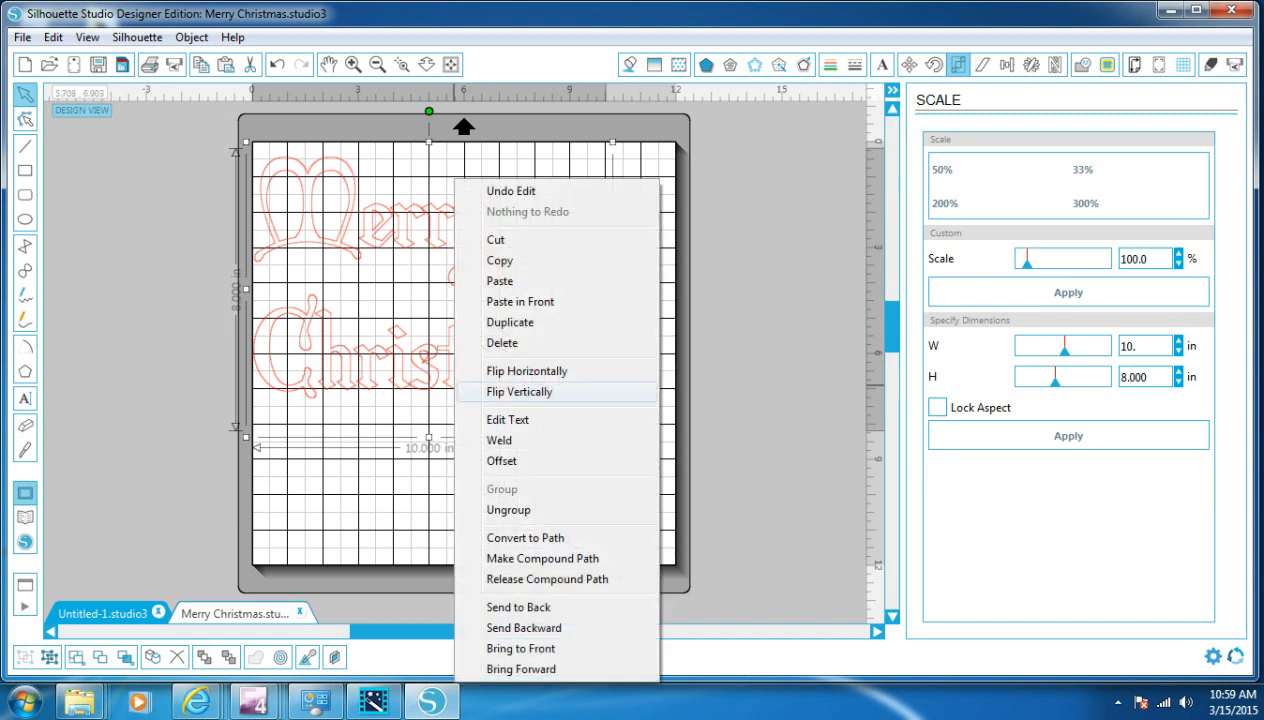
left_click(379, 386)
left_click(375, 374)
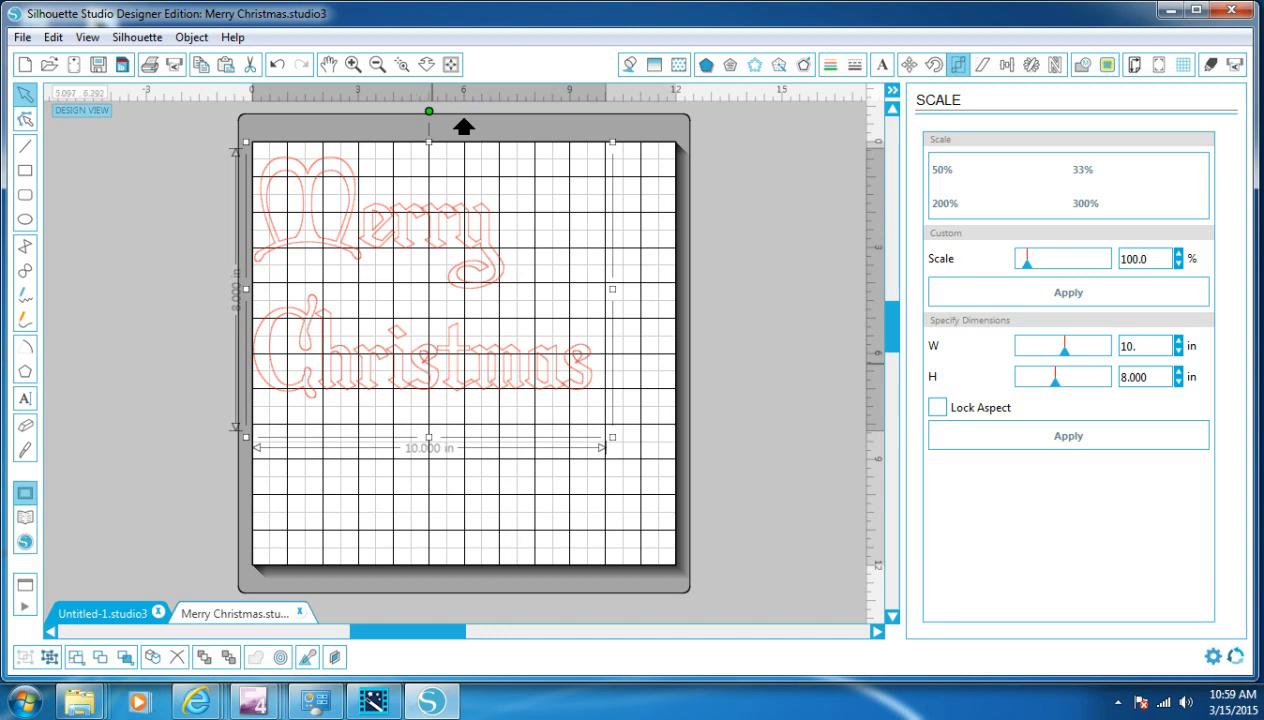
left_click_drag(420, 365, 444, 389)
right_click(449, 385)
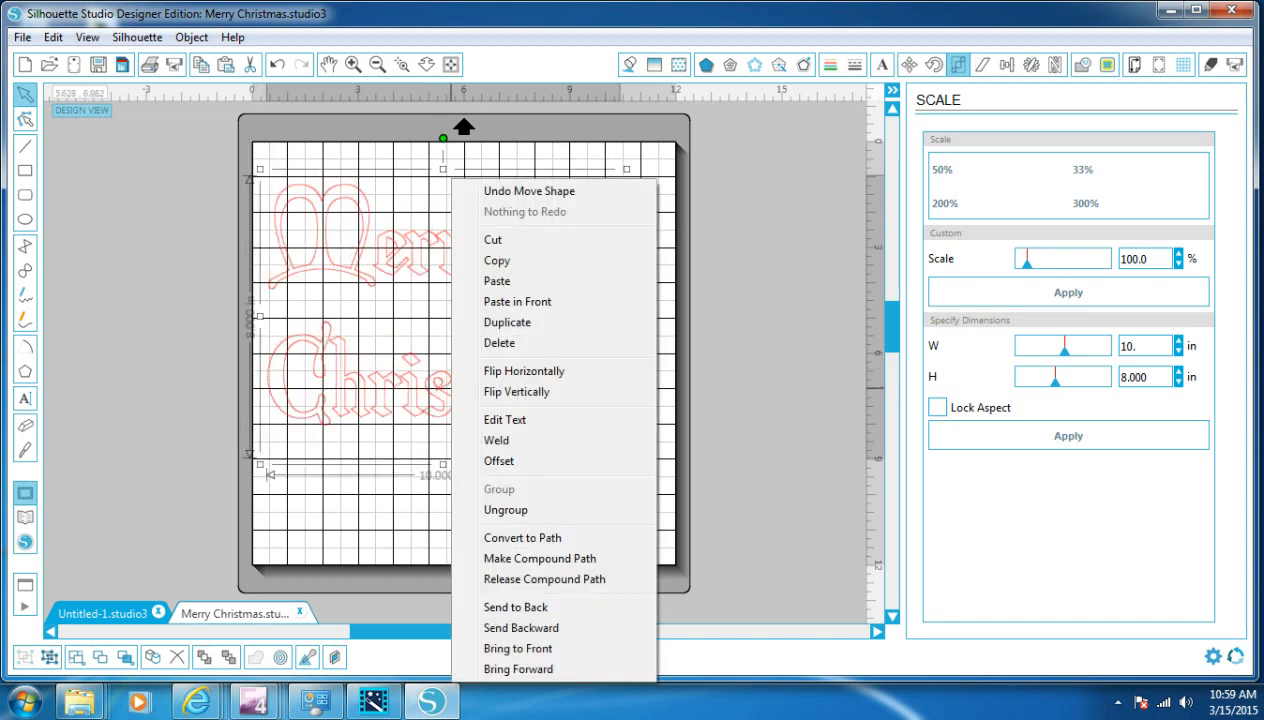
left_click(320, 304)
left_click(332, 268)
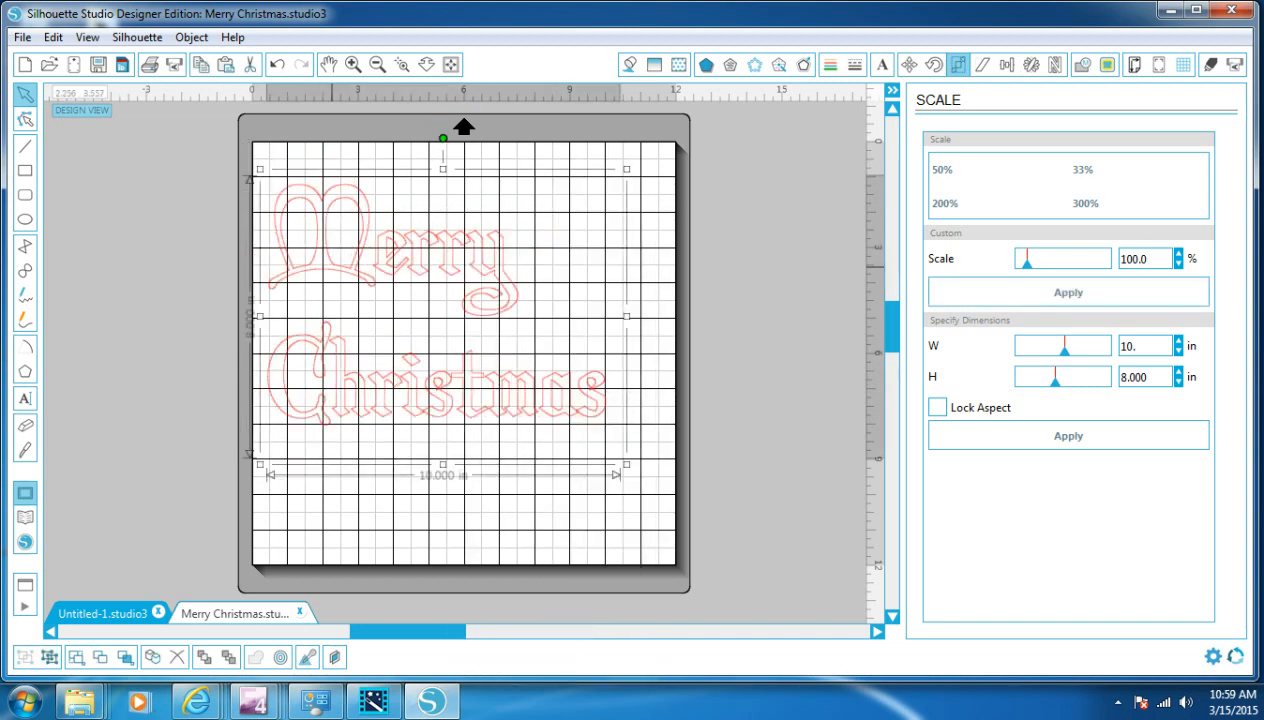
right_click(446, 179)
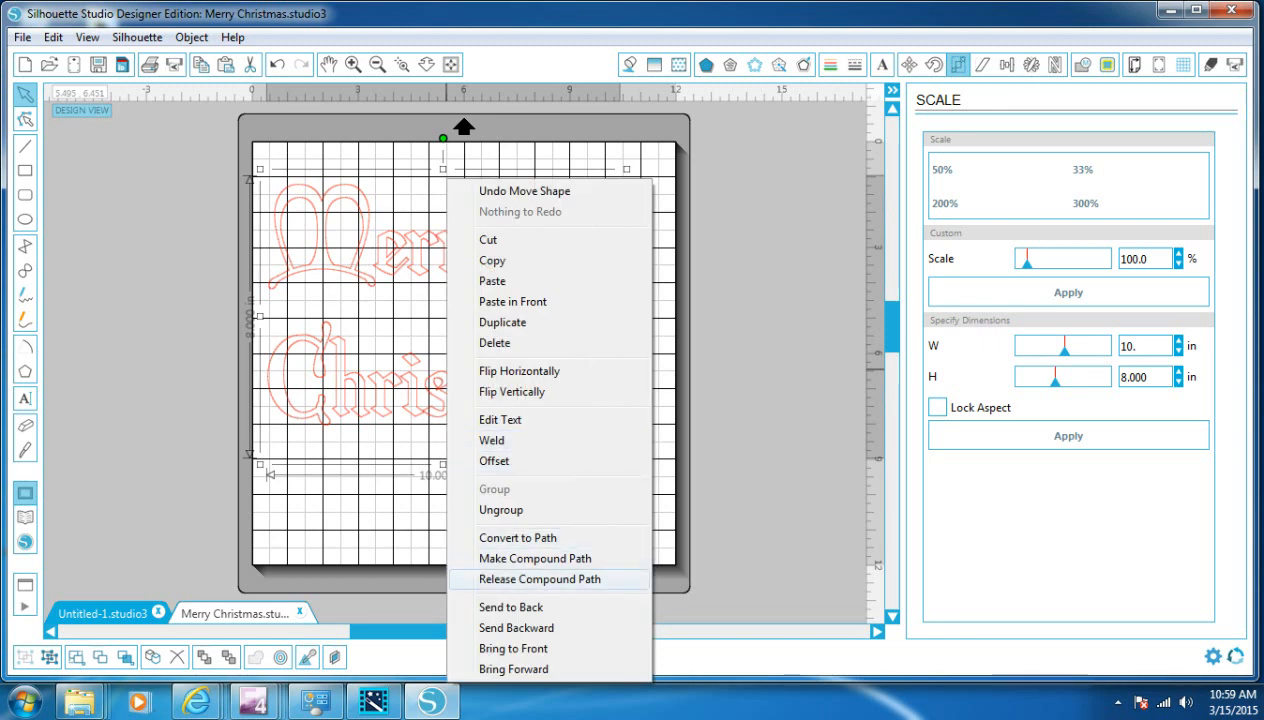
left_click(540, 579)
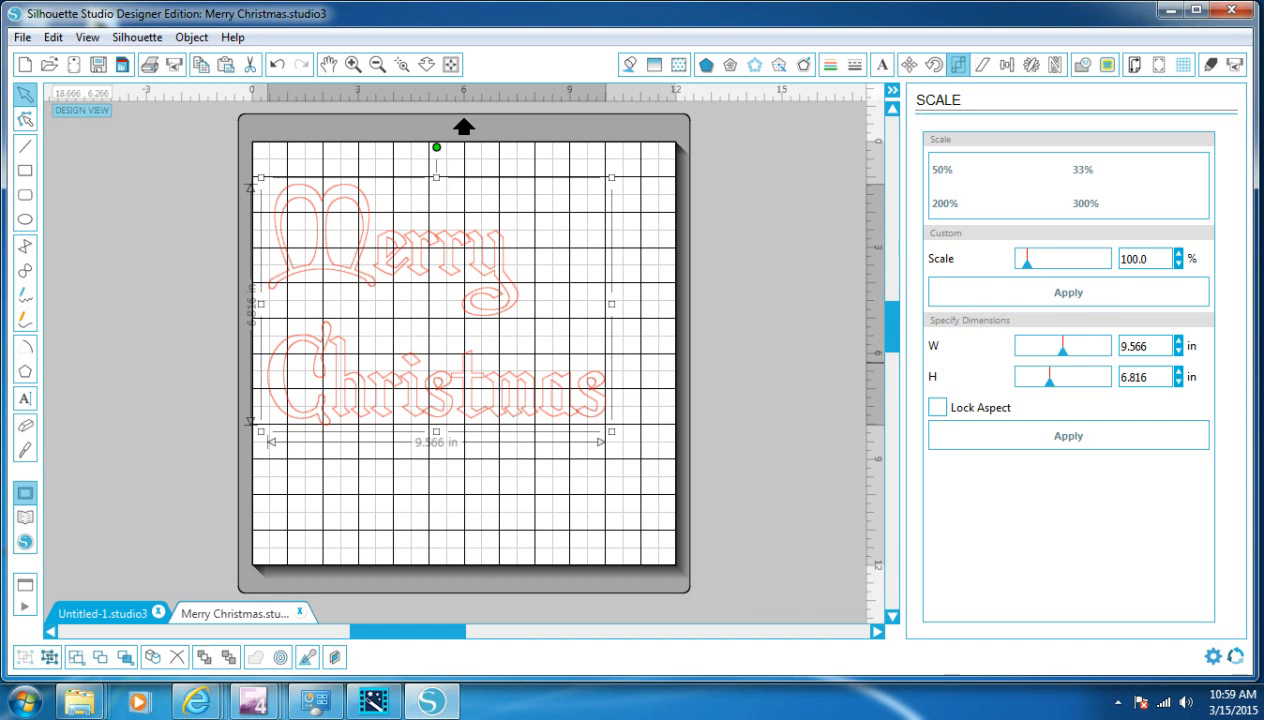
Set the released lettering's dimensions to 10 in wide and 8 in high
left_click_drag(1151, 346, 1121, 346)
type("10")
key("Tab")
type("8")
key("Return")
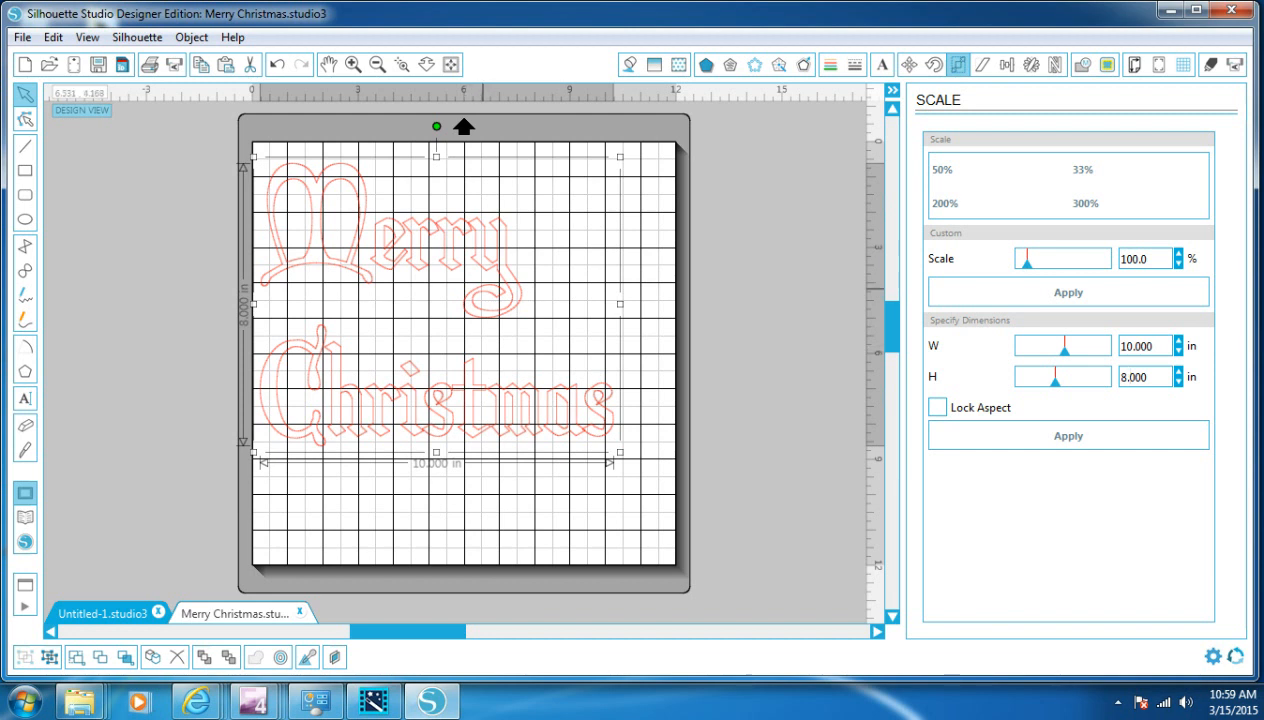
Release the compound path again, ungroup the lettering into separate letters and deselect everything
right_click(479, 196)
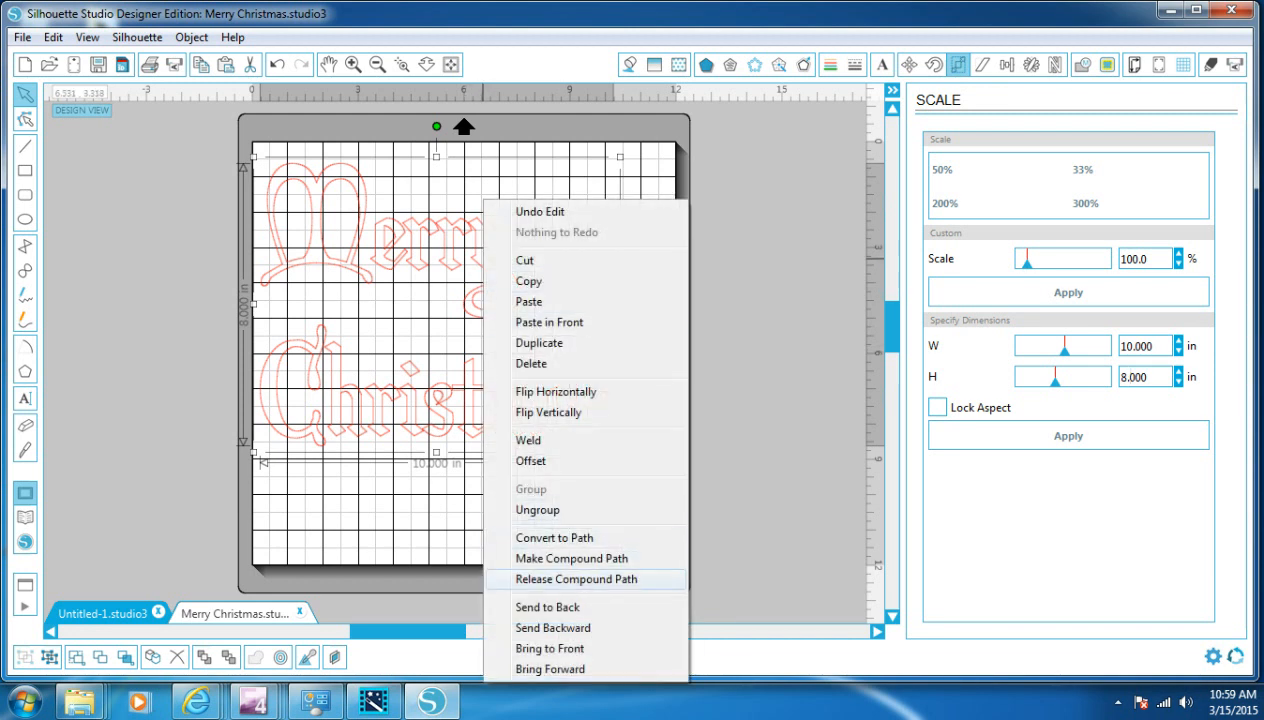
left_click(564, 573)
right_click(490, 201)
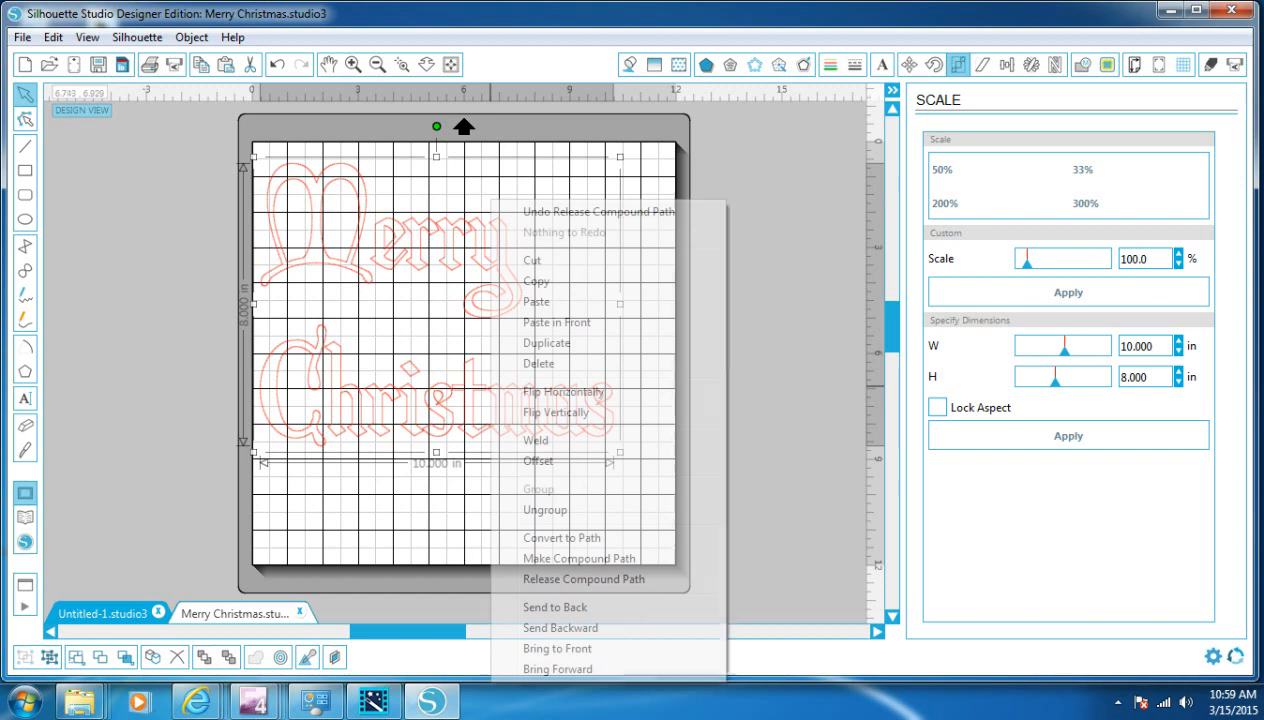
left_click(545, 510)
left_click(148, 259)
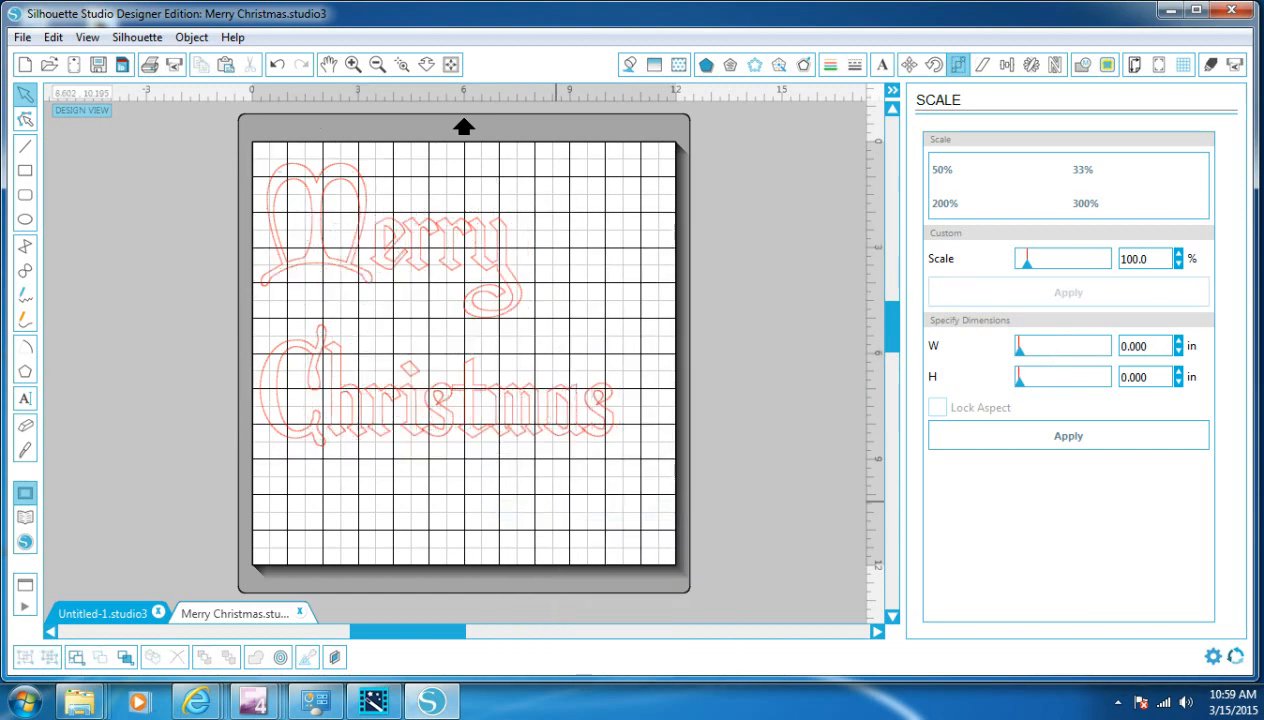
Group all the letters of the word Christmas and deselect the group
left_click_drag(167, 330, 765, 452)
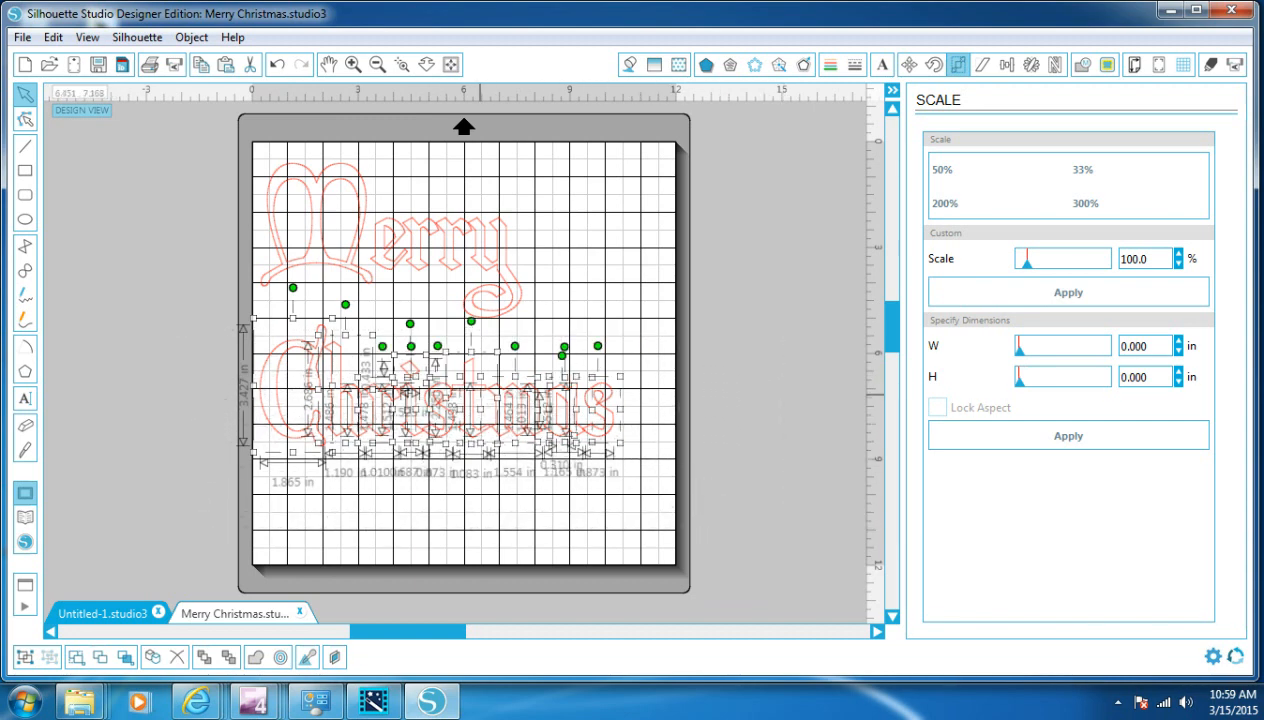
right_click(474, 214)
left_click(528, 525)
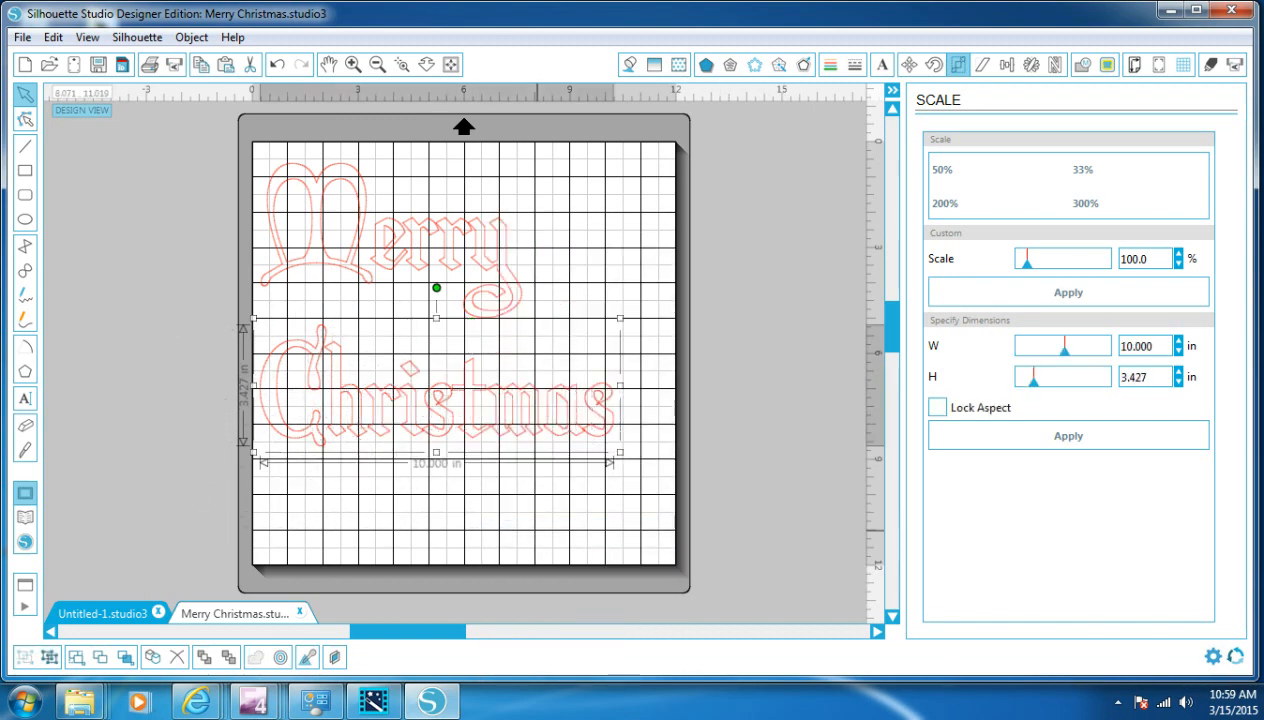
left_click(197, 312)
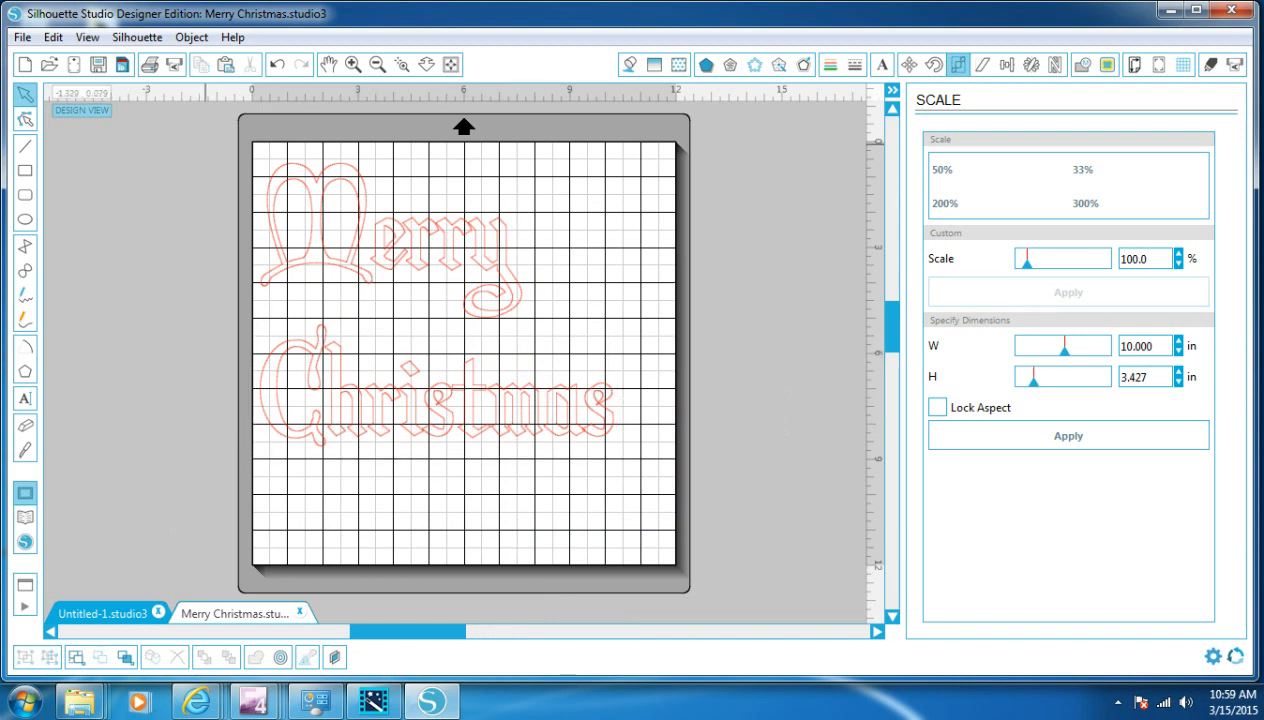
Select all the letters of the word Merry and group them
left_click_drag(311, 144, 602, 325)
left_click(190, 262)
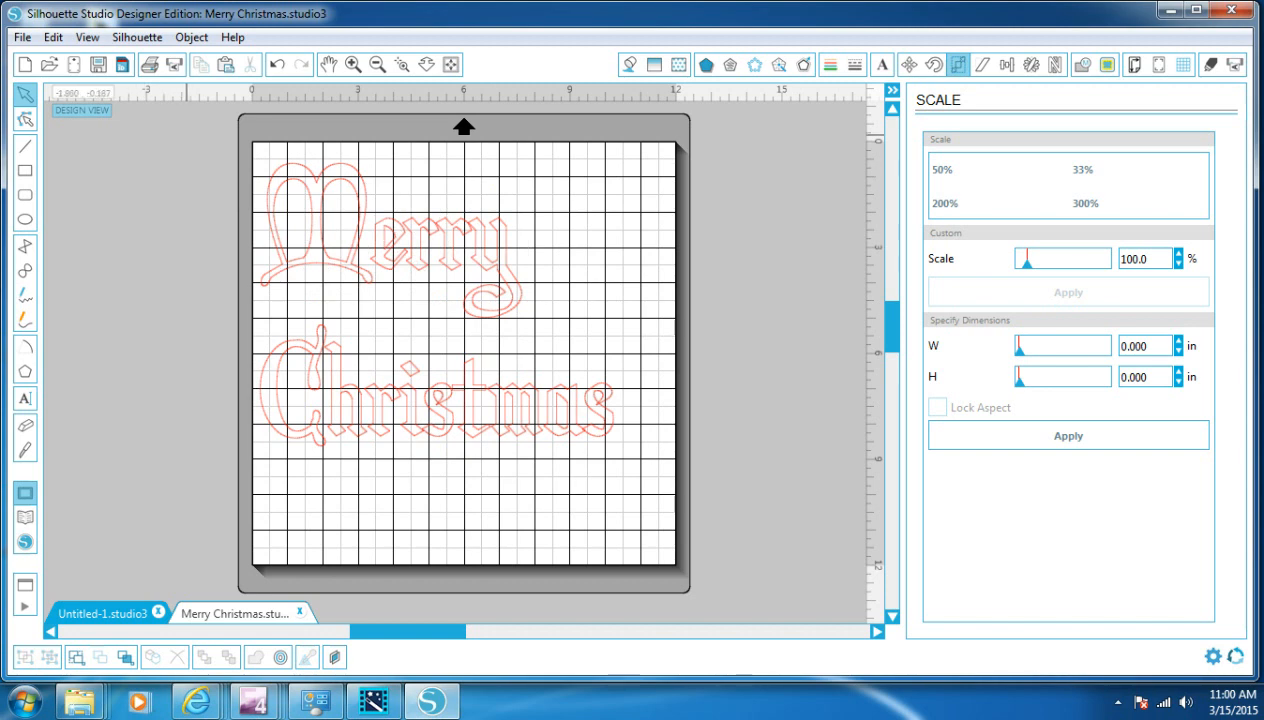
left_click_drag(186, 135, 506, 290)
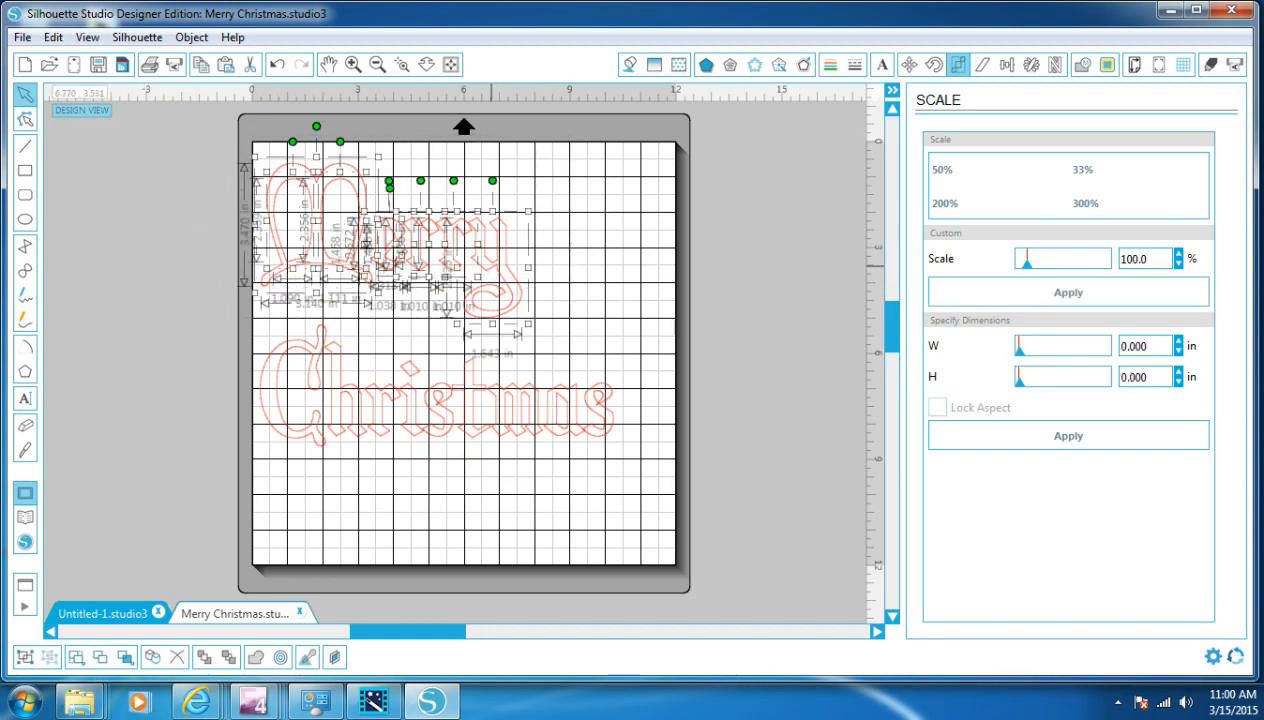
right_click(491, 220)
left_click(545, 528)
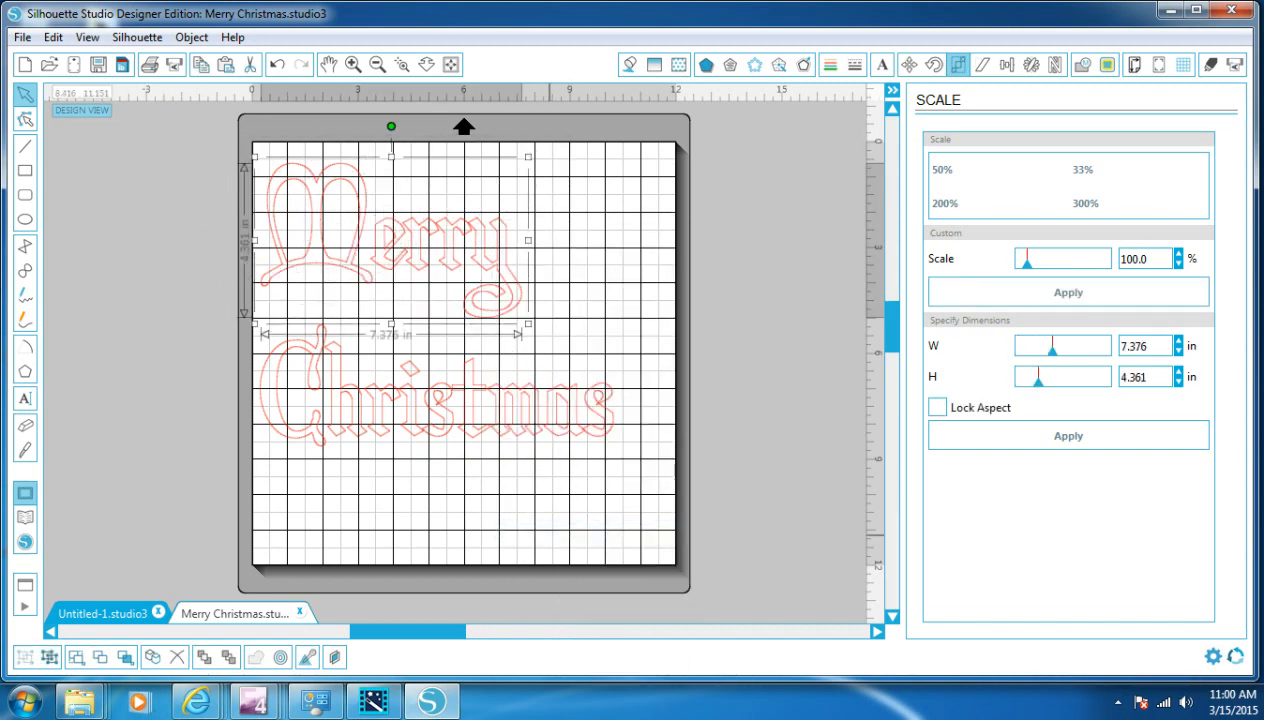
Reposition the two words so Christmas sits close beneath Merry, and shrink Merry to about 4.58 by 2.71 in
left_click_drag(418, 390, 409, 429)
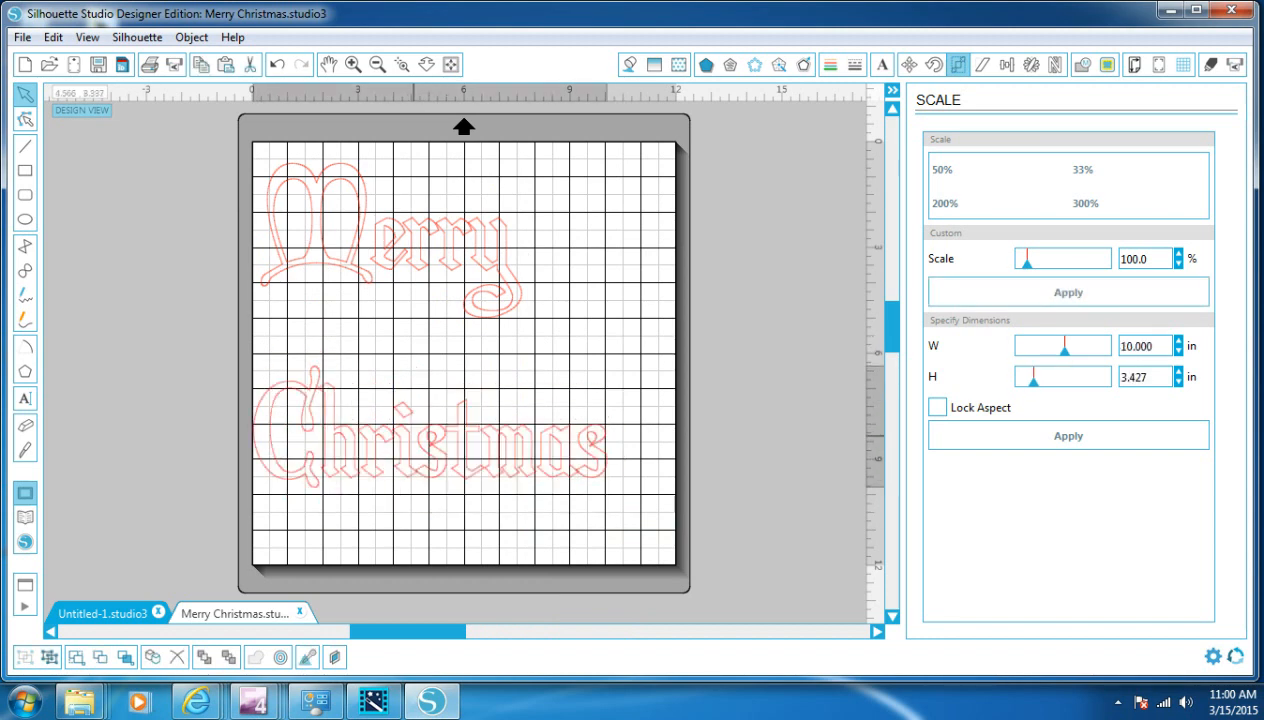
left_click(376, 252)
mouse_move(367, 222)
left_mouse_down()
mouse_move(437, 207)
mouse_move(373, 217)
left_mouse_up()
left_click(385, 436)
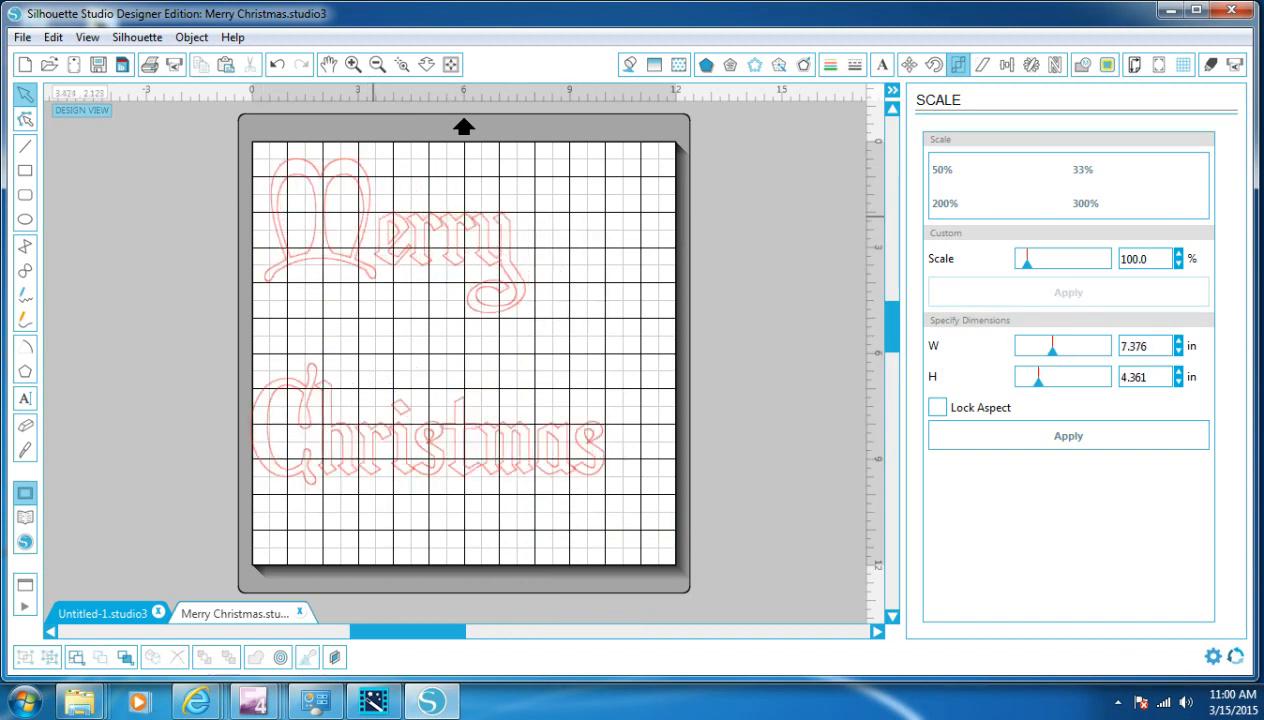
left_click_drag(389, 433, 393, 350)
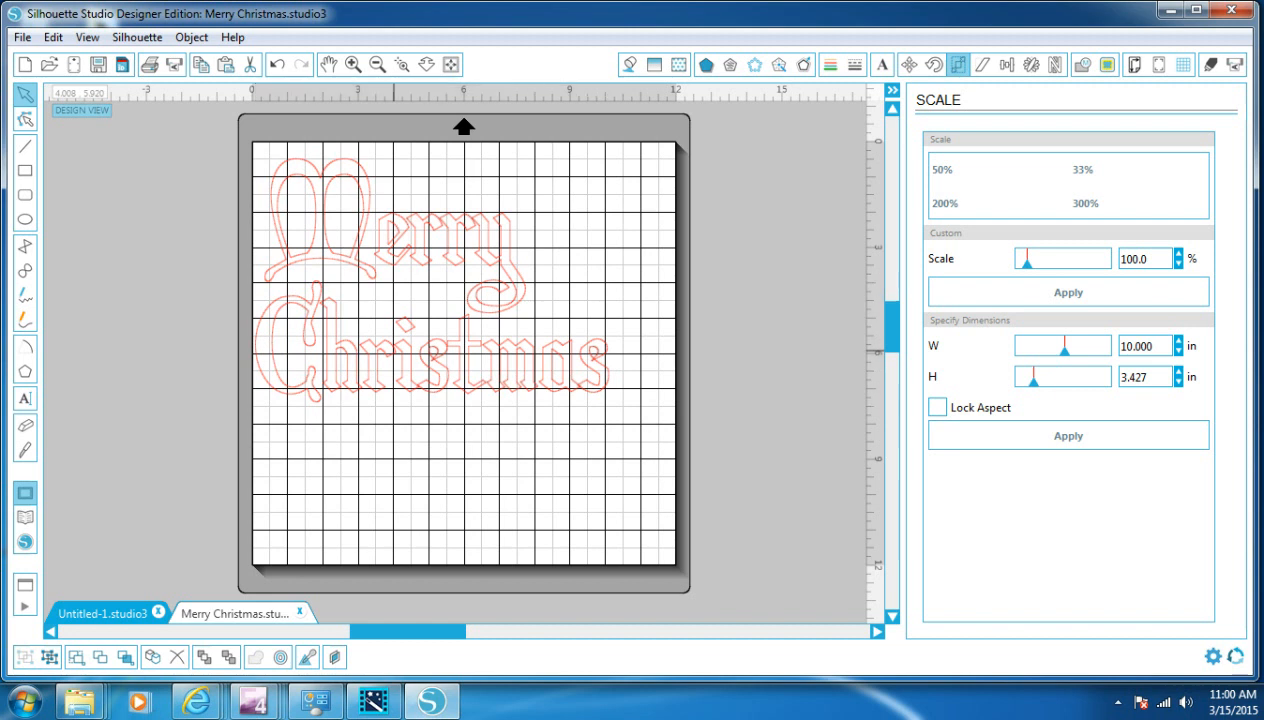
left_click(448, 245)
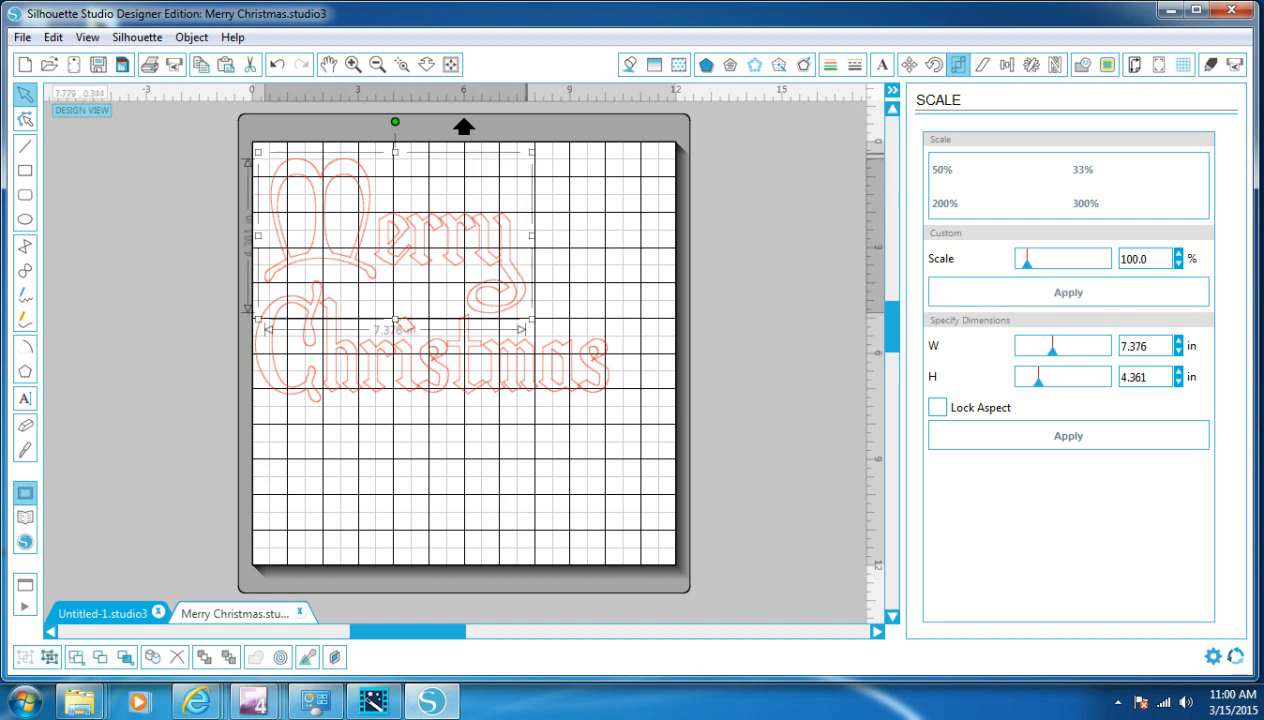
left_click_drag(531, 152, 438, 203)
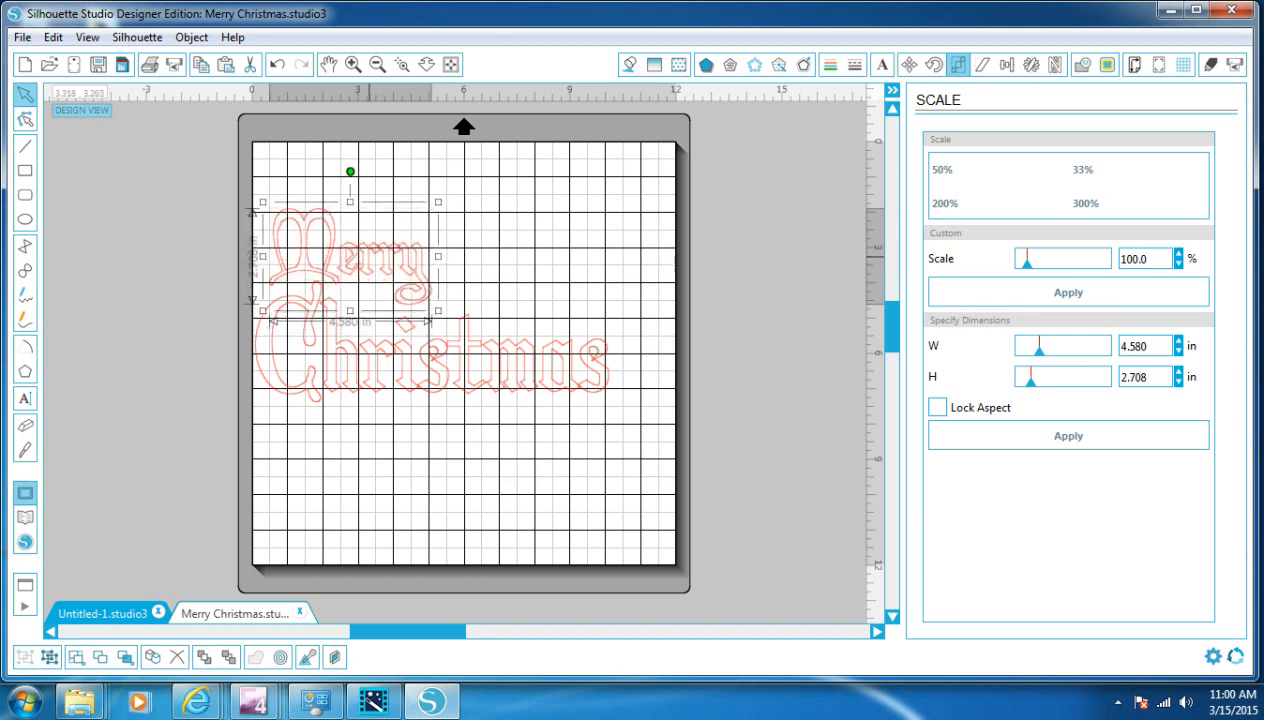
Group Merry and Christmas together and move the combined design up and right toward the middle of the page's upper half
left_click_drag(217, 160, 646, 415)
right_click(332, 256)
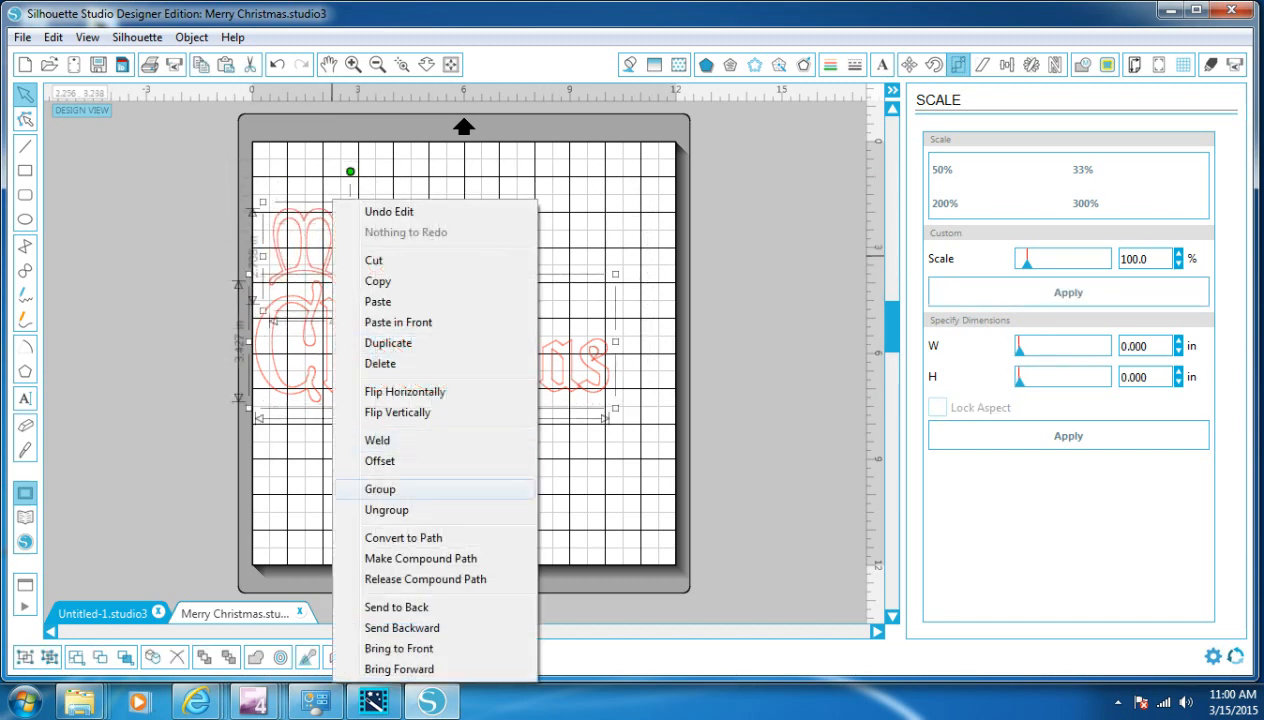
left_click(380, 489)
left_click_drag(420, 300, 483, 276)
left_click_drag(377, 251, 347, 249)
left_click(375, 436)
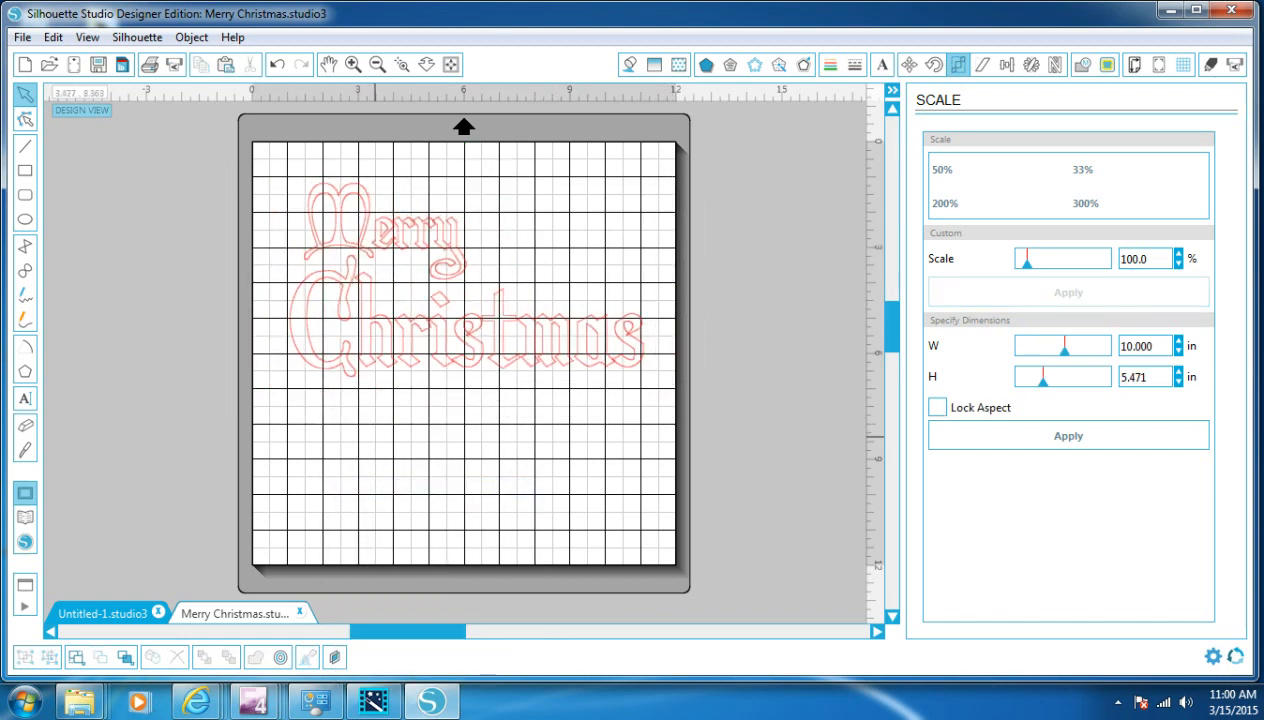